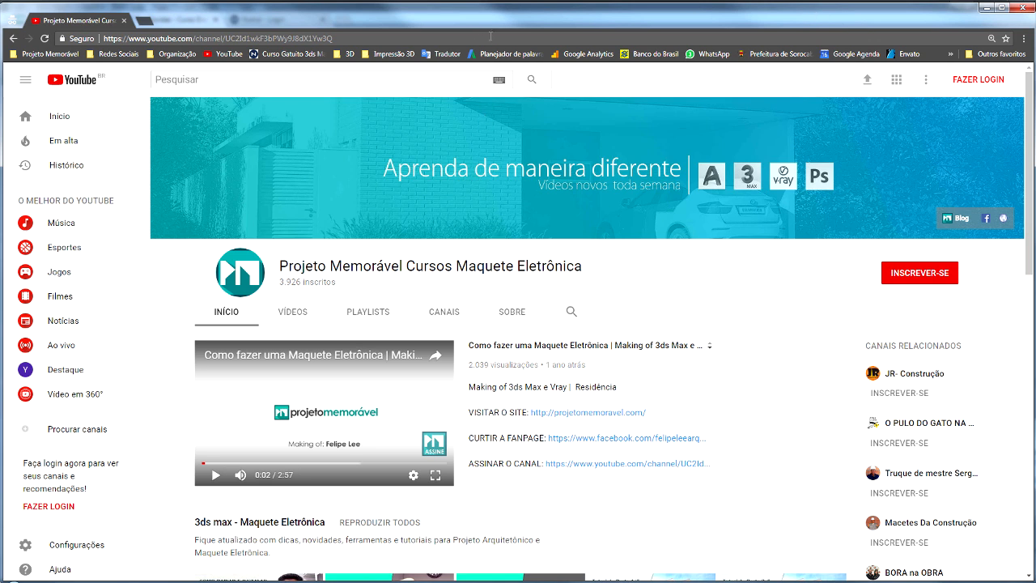
Open the subscription prompt of the Projeto Memorável Cursos Maquete Eletrônica channel and dismiss it
mouse_move(171, 582)
click(947, 280)
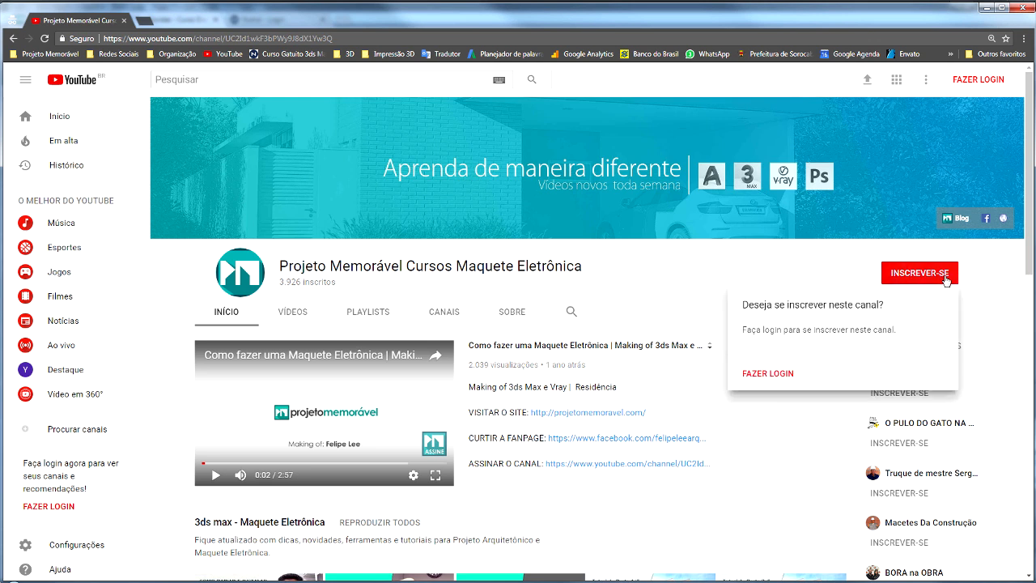
click(816, 257)
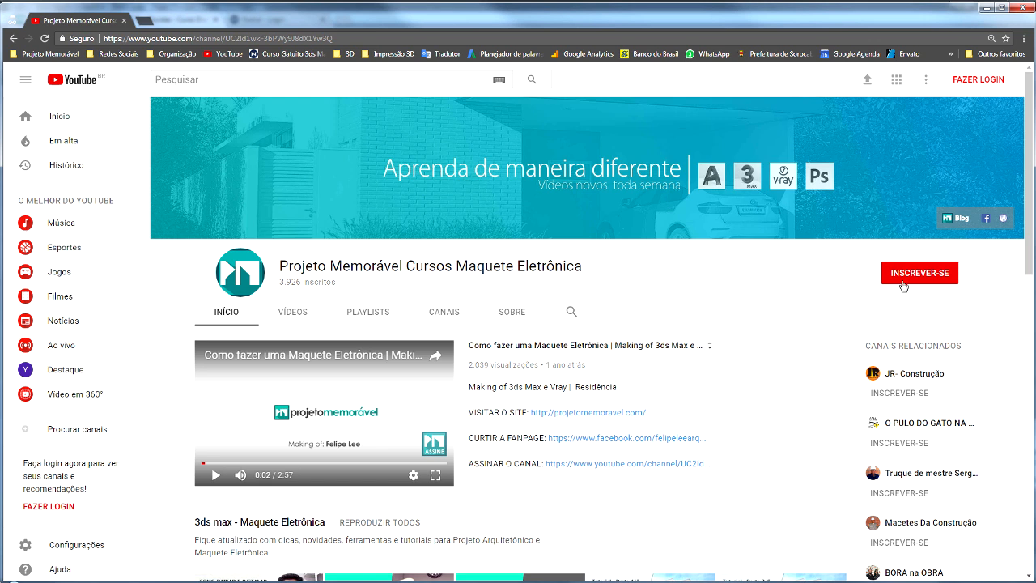
Look through the channel's home page sections on 3ds Max, Diário de Obra, Projeto Arquitetônico and AutoCAD
scroll(861, 331, down, 2)
scroll(763, 370, up, 2)
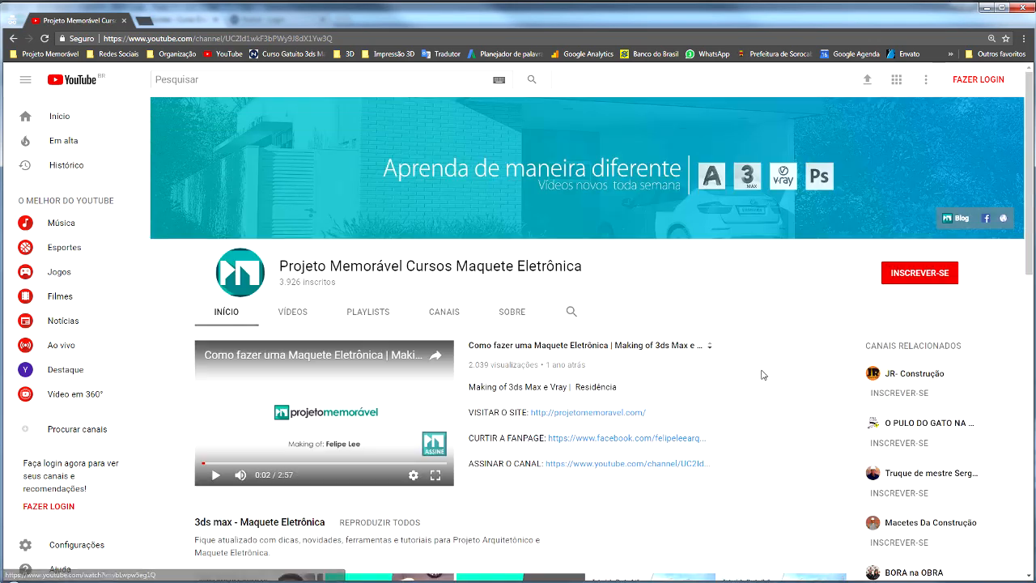
scroll(709, 387, down, 4)
scroll(709, 387, down, 3)
scroll(709, 387, up, 6)
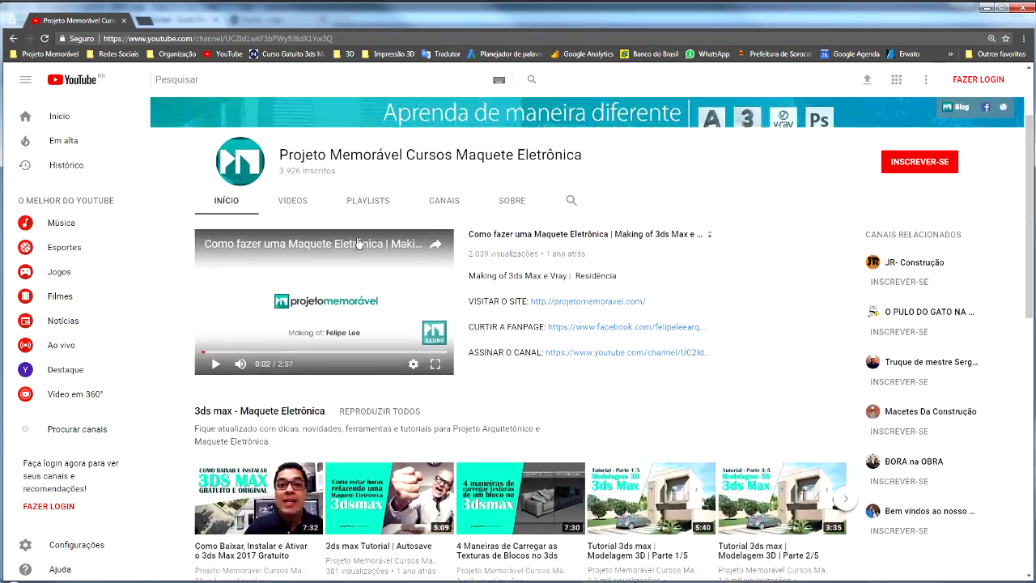
scroll(341, 323, down, 7)
scroll(337, 407, up, 5)
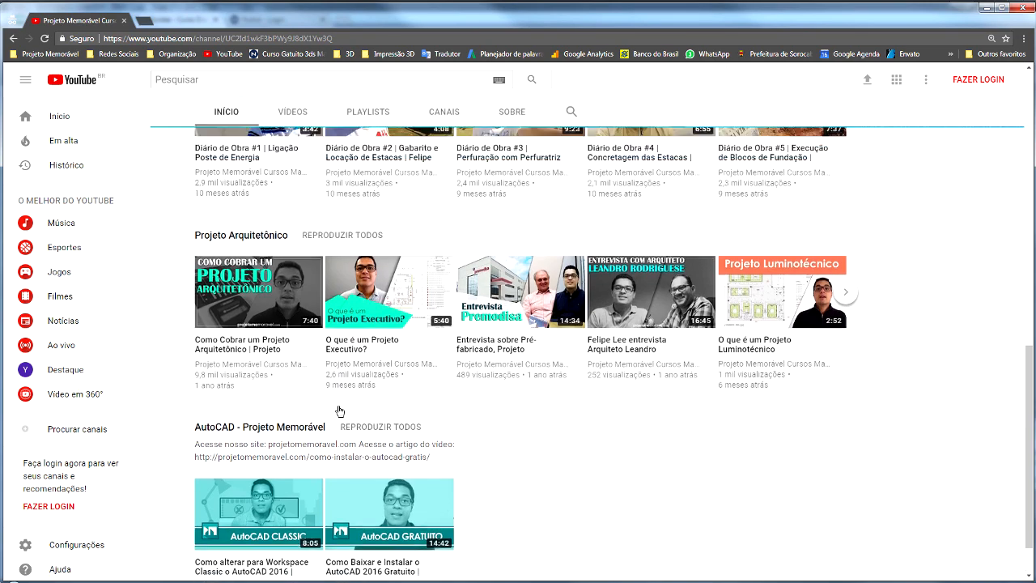
scroll(338, 413, up, 4)
scroll(340, 408, down, 5)
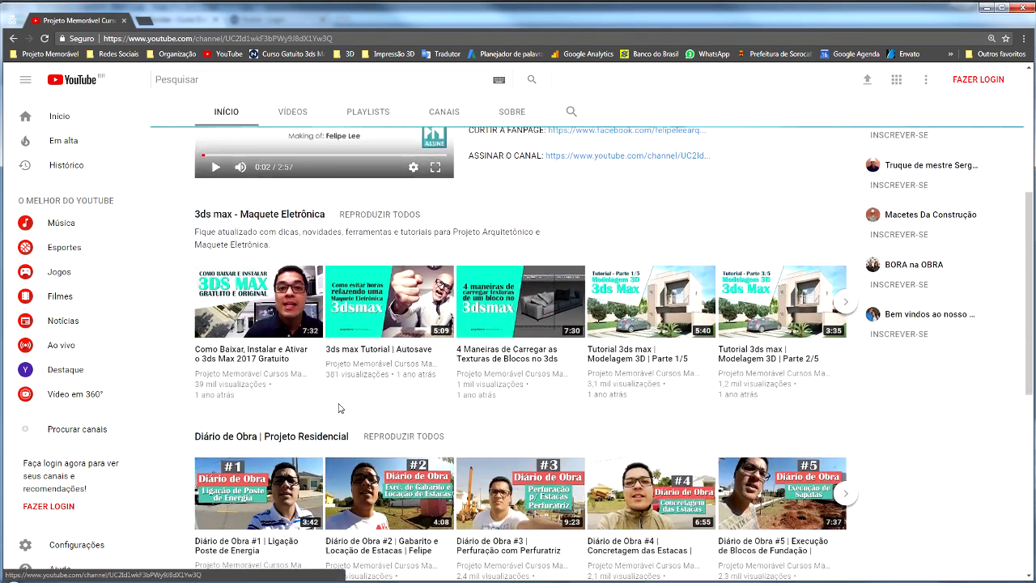
scroll(319, 329, up, 1)
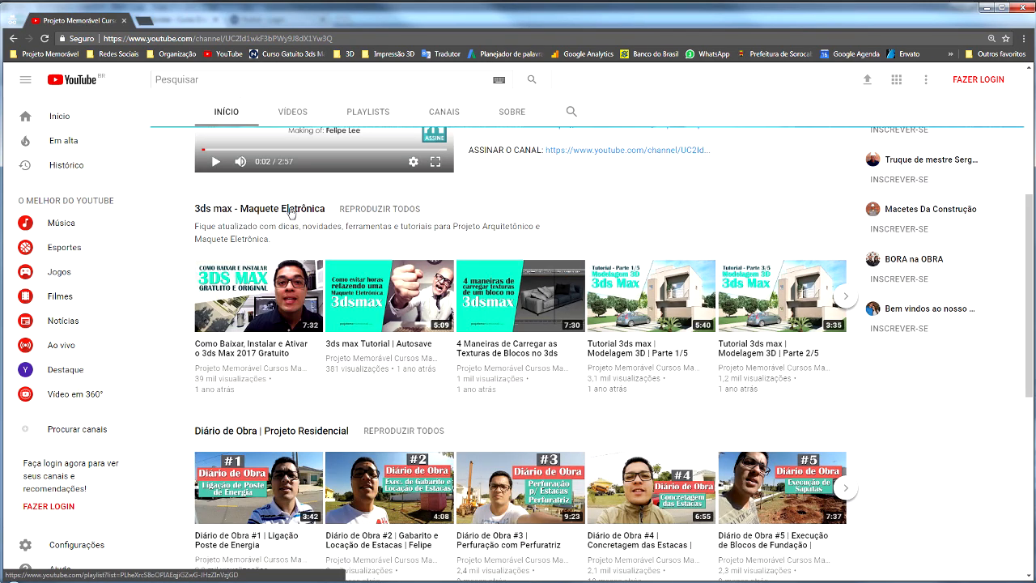
scroll(293, 212, down, 4)
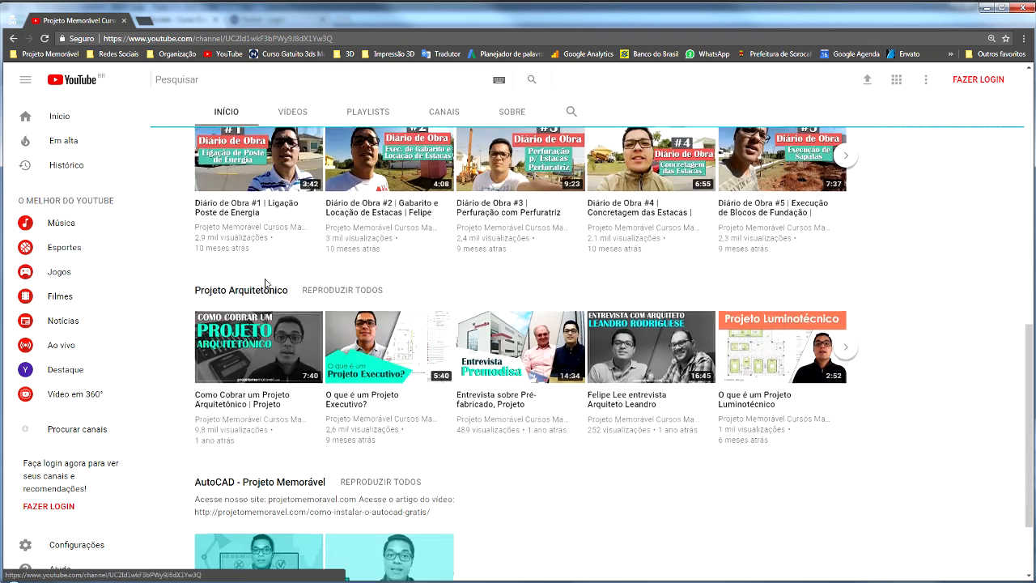
scroll(261, 311, down, 1)
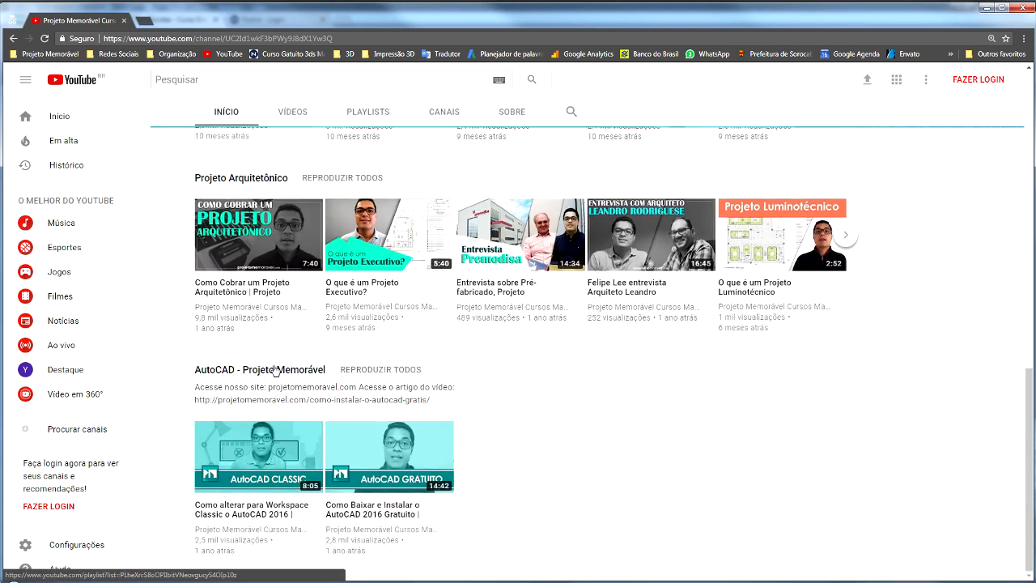
scroll(275, 369, up, 8)
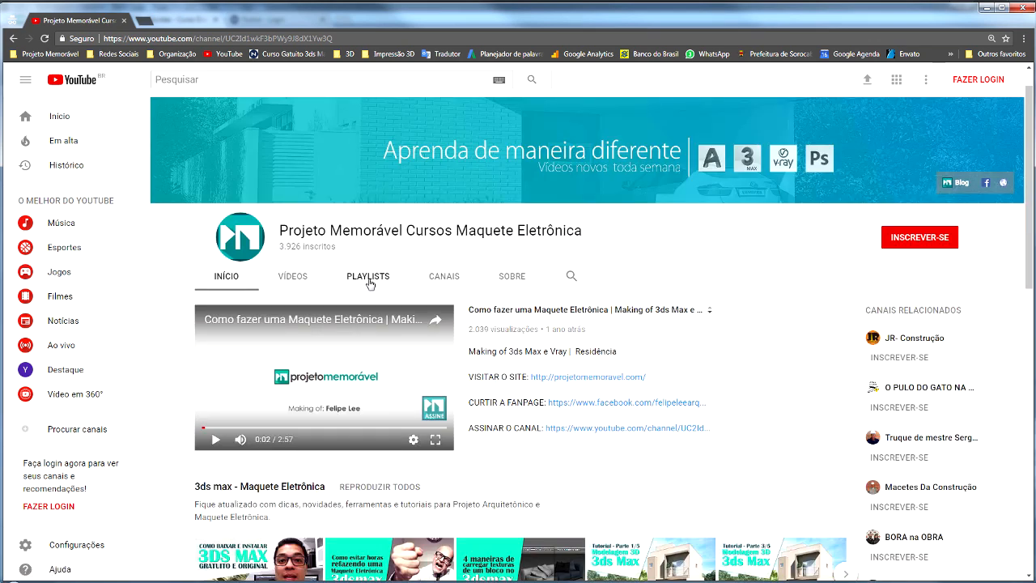
View the "Curso Gratuito de 3ds Max e Vray" playlist among the channel's playlists and return to the playlist overview
click(369, 280)
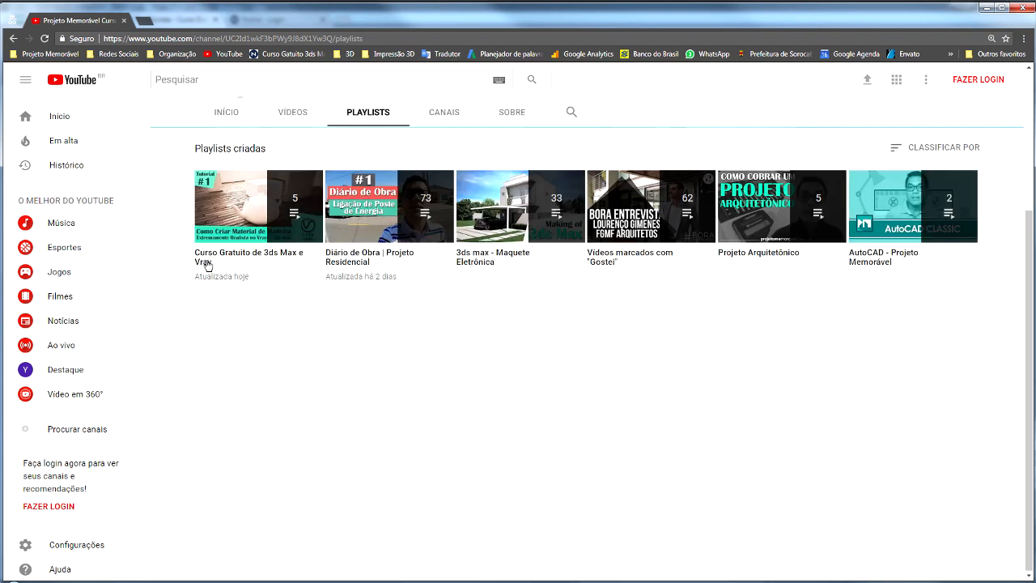
click(276, 257)
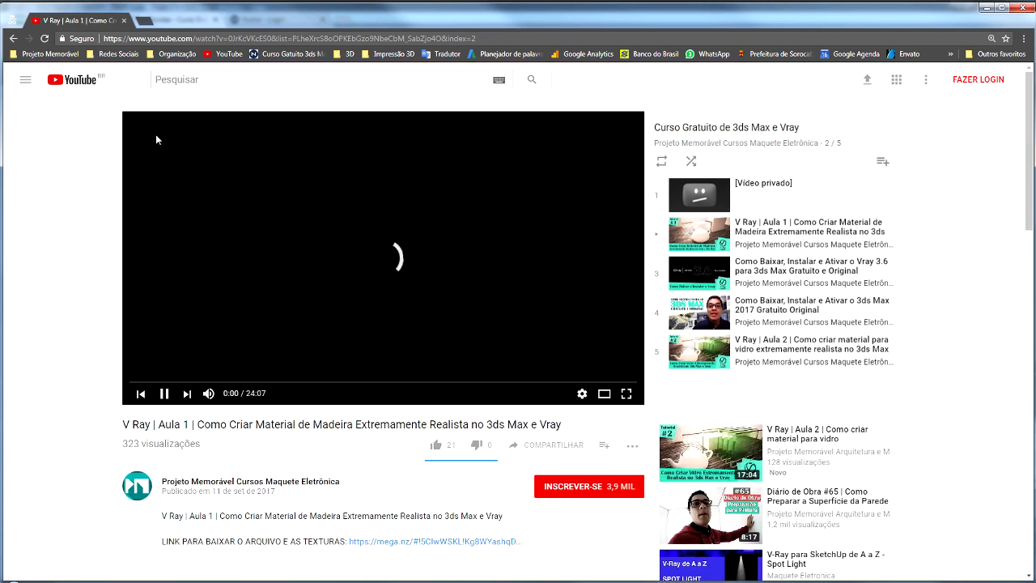
click(12, 38)
click(12, 39)
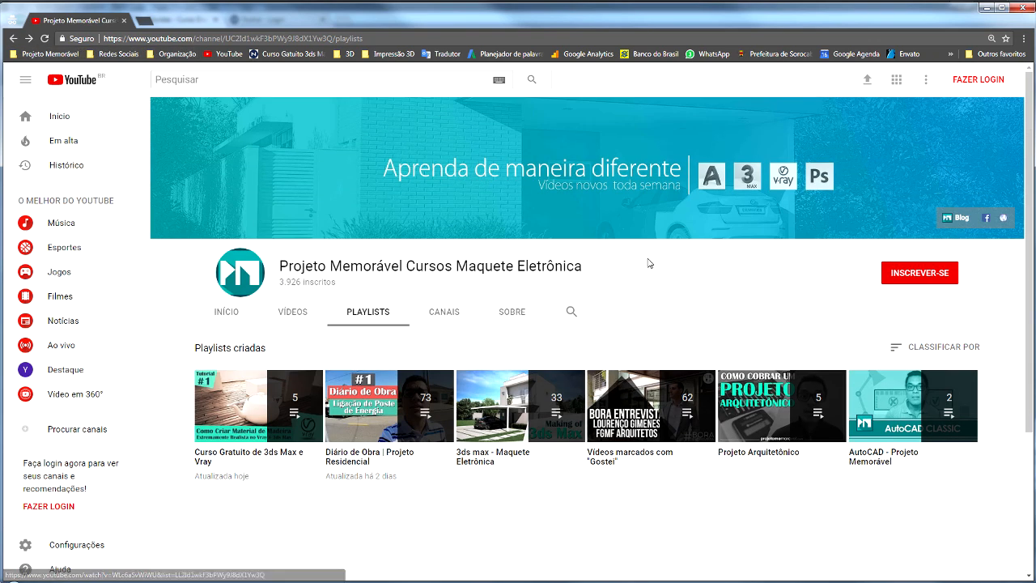
Switch to the projetomemoravel.com/cursogratuito3dsmax landing page and review what the free 3ds Max and Vray course offers
click(985, 7)
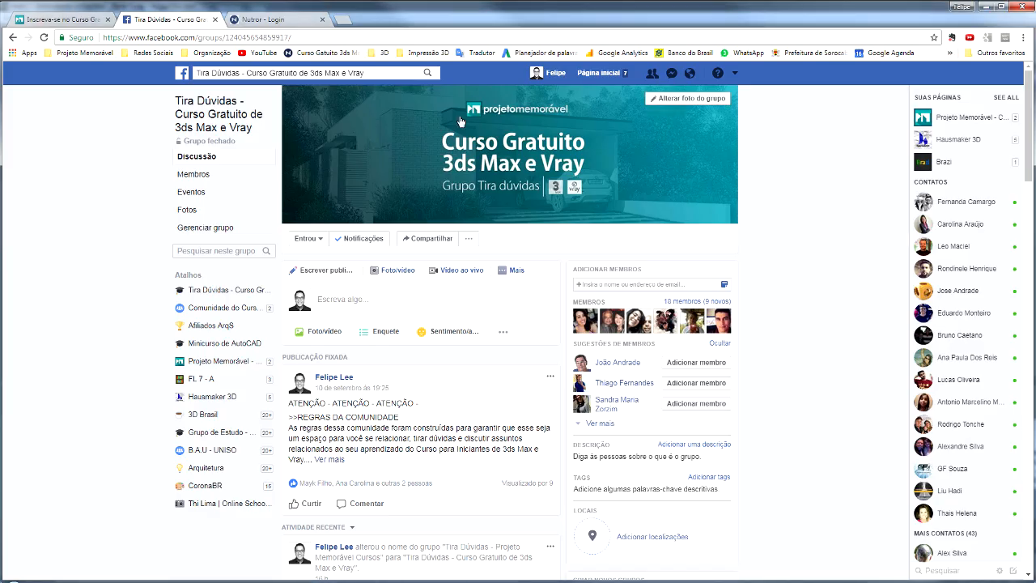
click(85, 21)
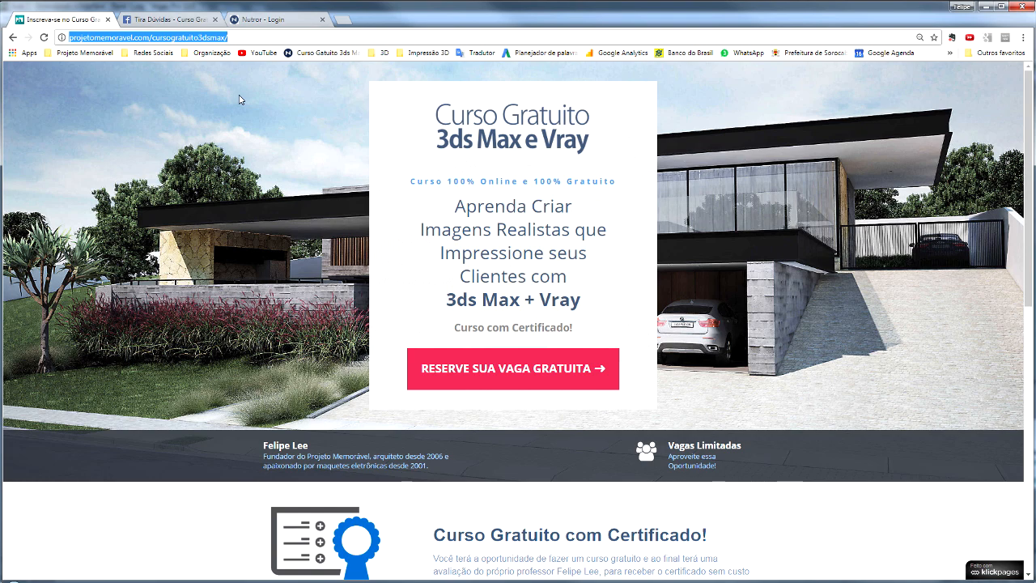
click(243, 38)
scroll(480, 348, down, 6)
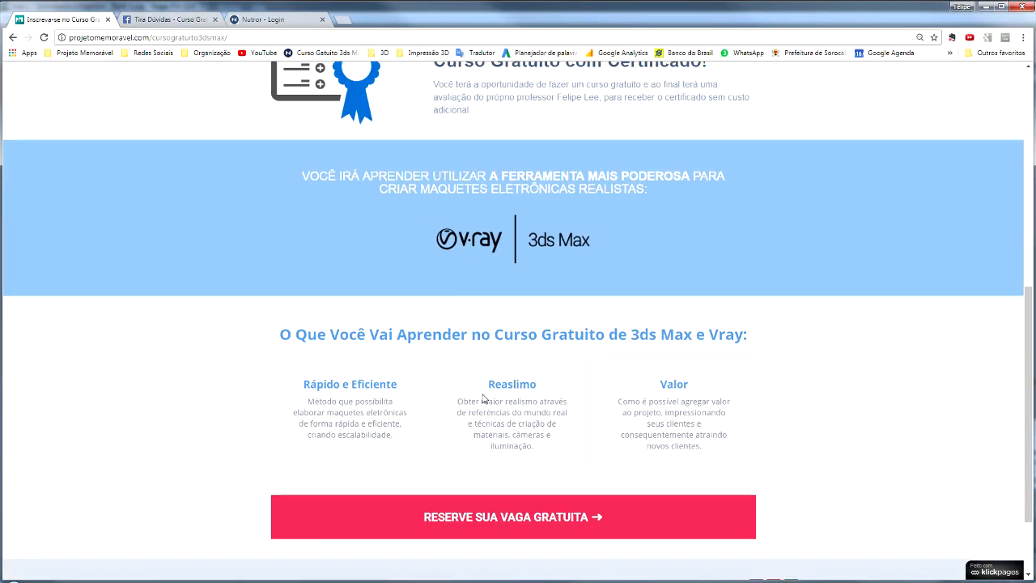
scroll(486, 402, up, 5)
scroll(485, 403, up, 1)
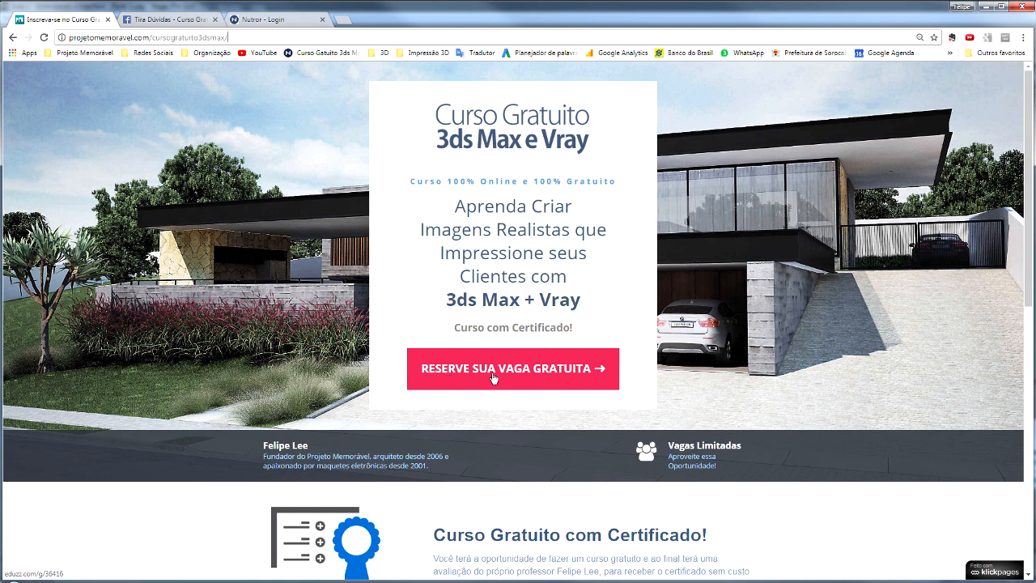
Reserve a free place to open the enrolment form, and try to submit it with the name, e-mail, CPF and mobile fields blank
click(527, 373)
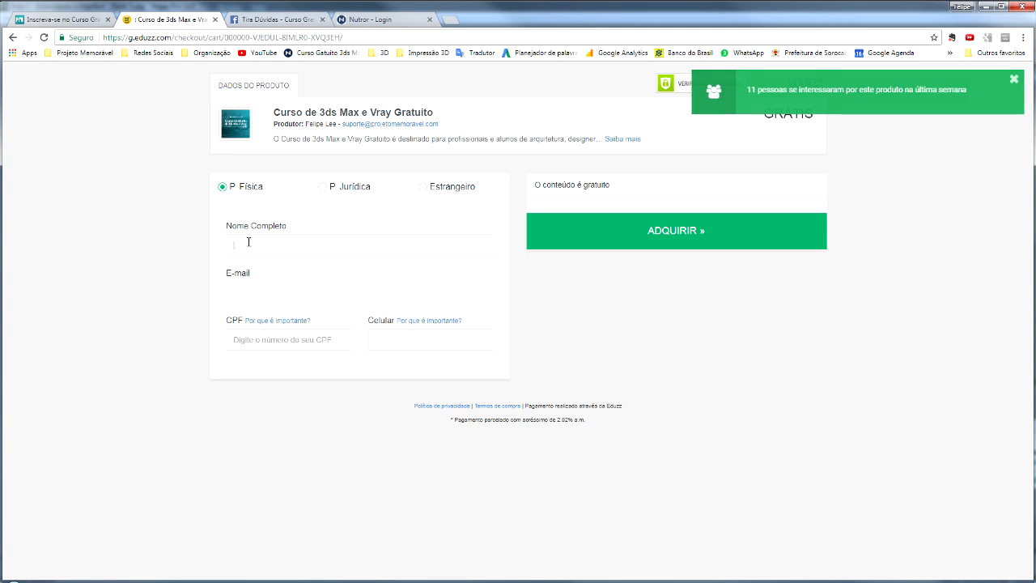
click(281, 245)
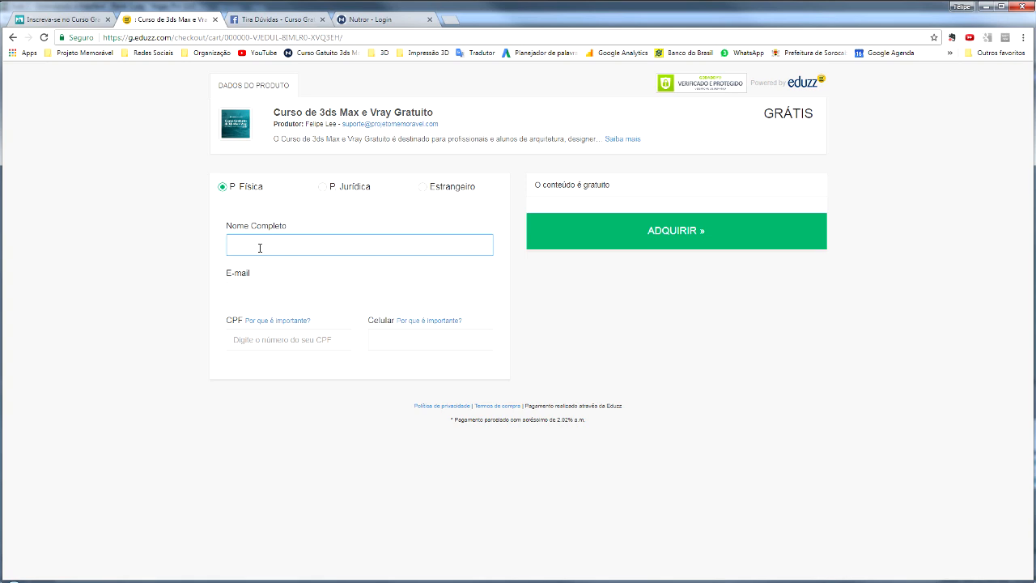
click(250, 293)
click(263, 344)
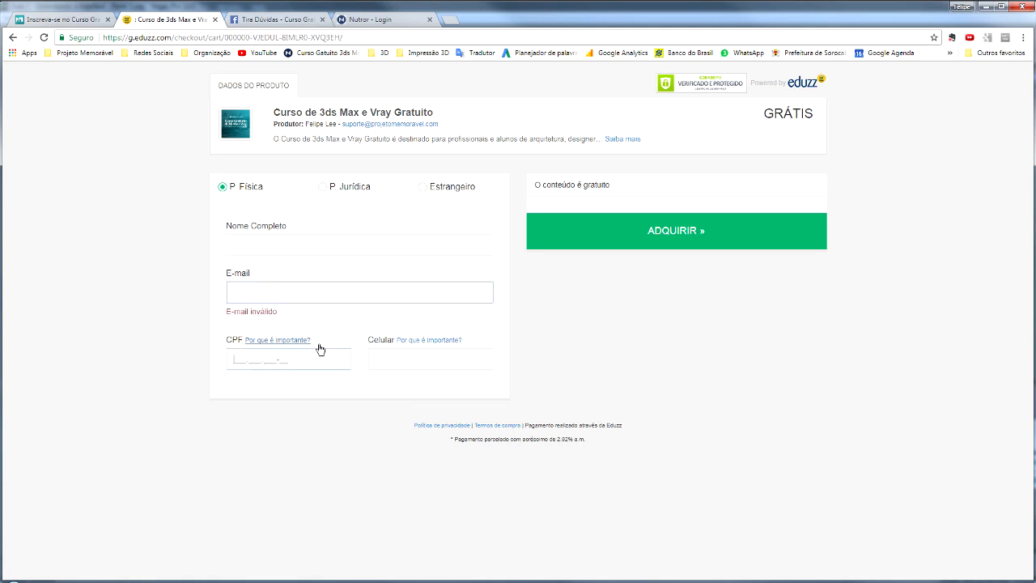
click(433, 360)
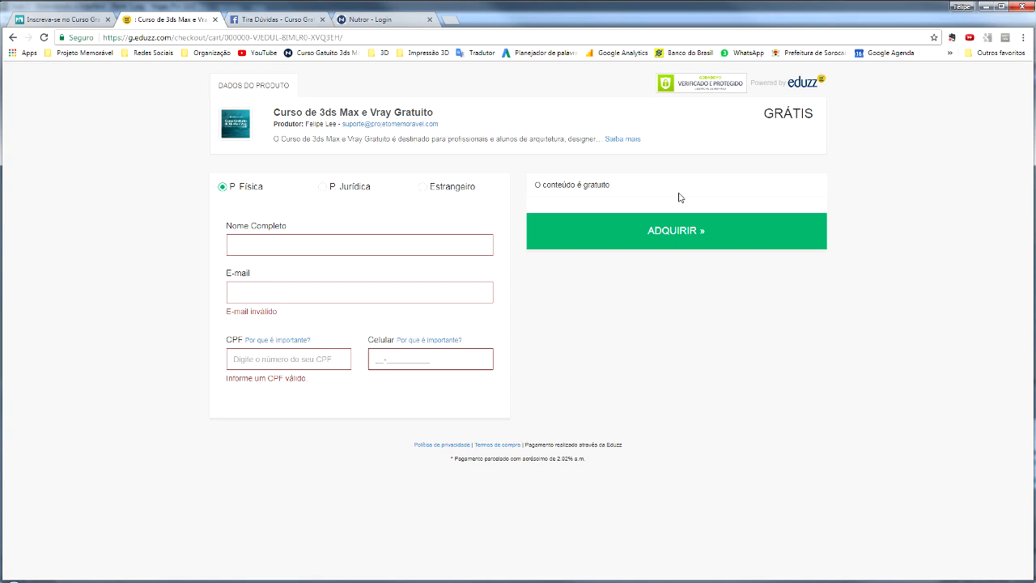
click(686, 235)
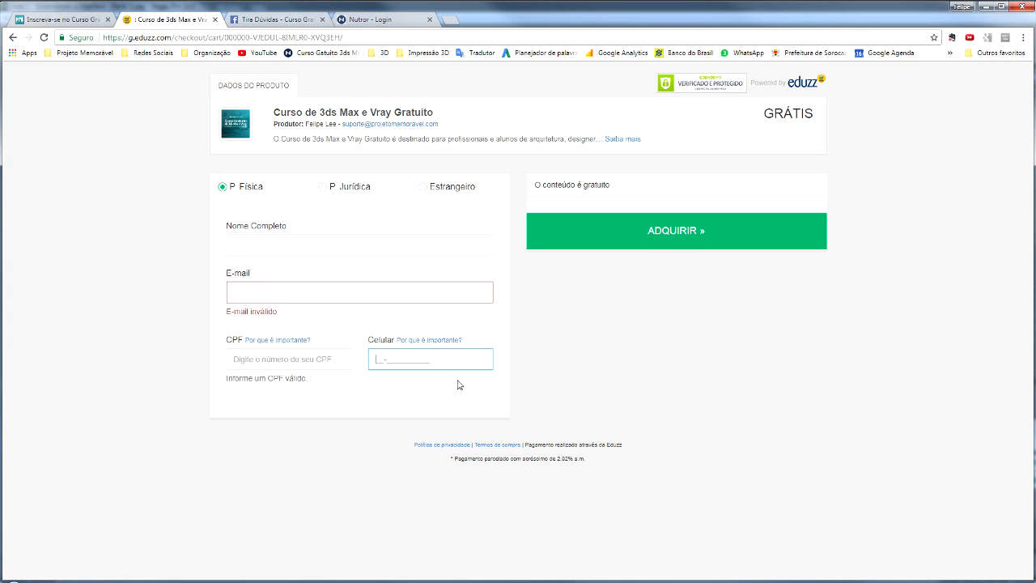
Switch to the Nutror login page and sign in to the beginner course with the prefilled e-mail and password
click(376, 22)
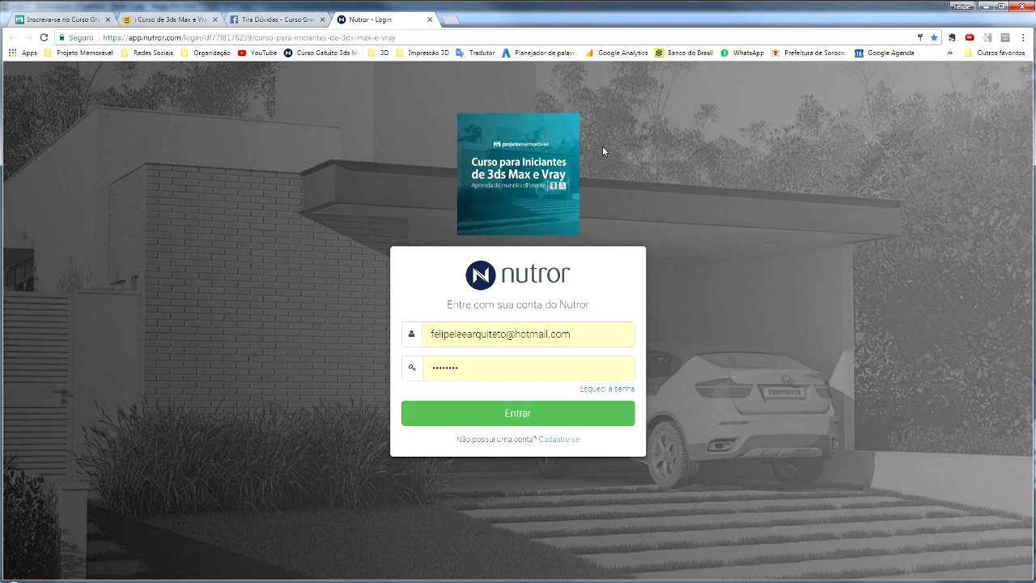
drag(590, 343, 417, 341)
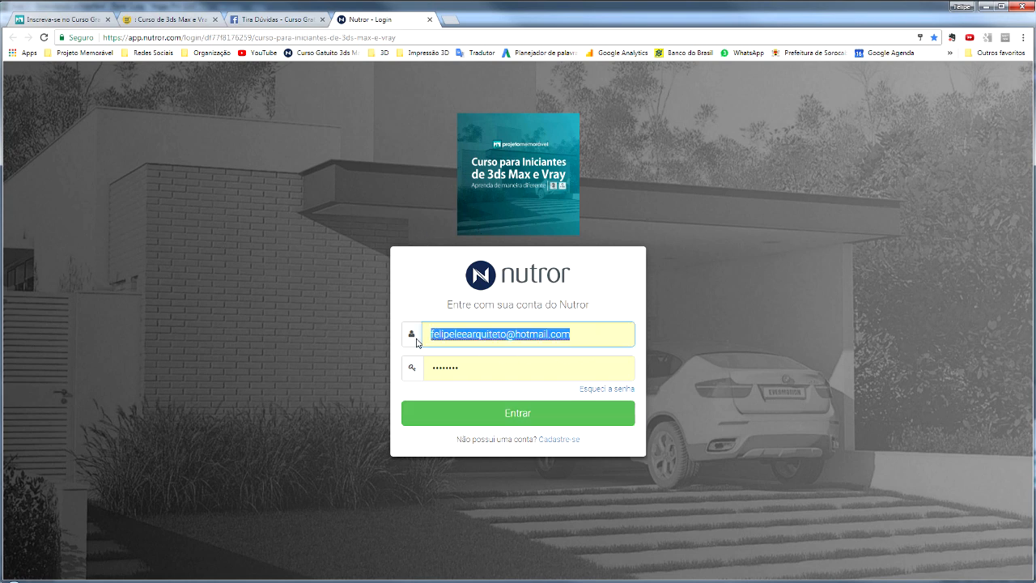
click(523, 357)
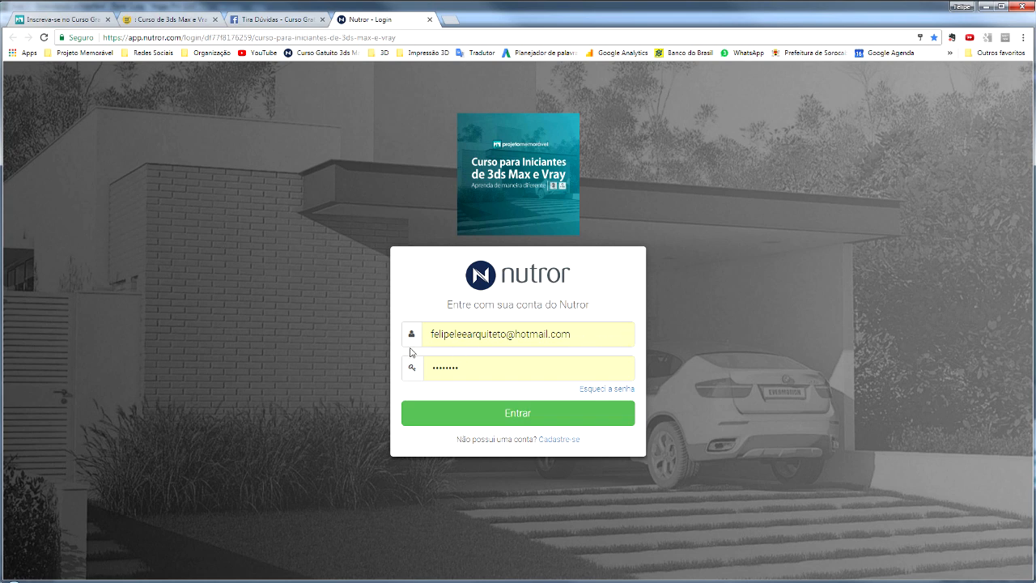
double_click(504, 370)
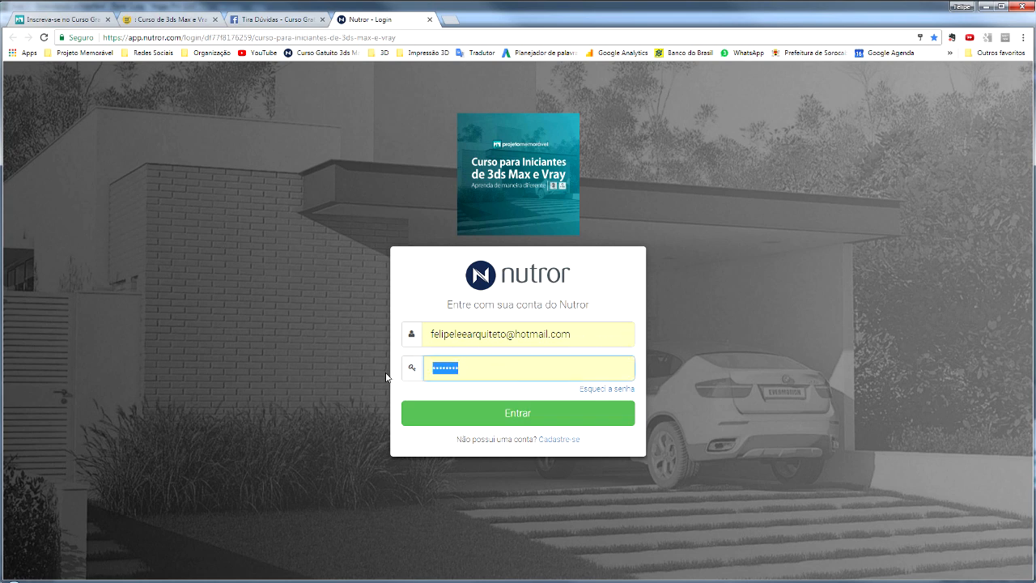
click(538, 421)
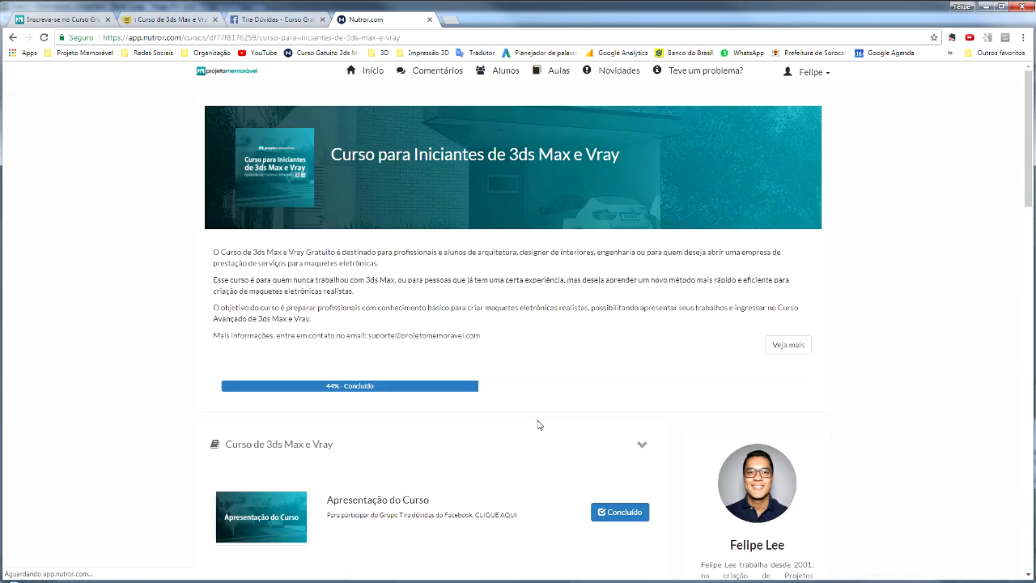
Review the course description and lesson list on the "Curso para Iniciantes de 3ds Max e Vray" page
scroll(542, 421, down, 5)
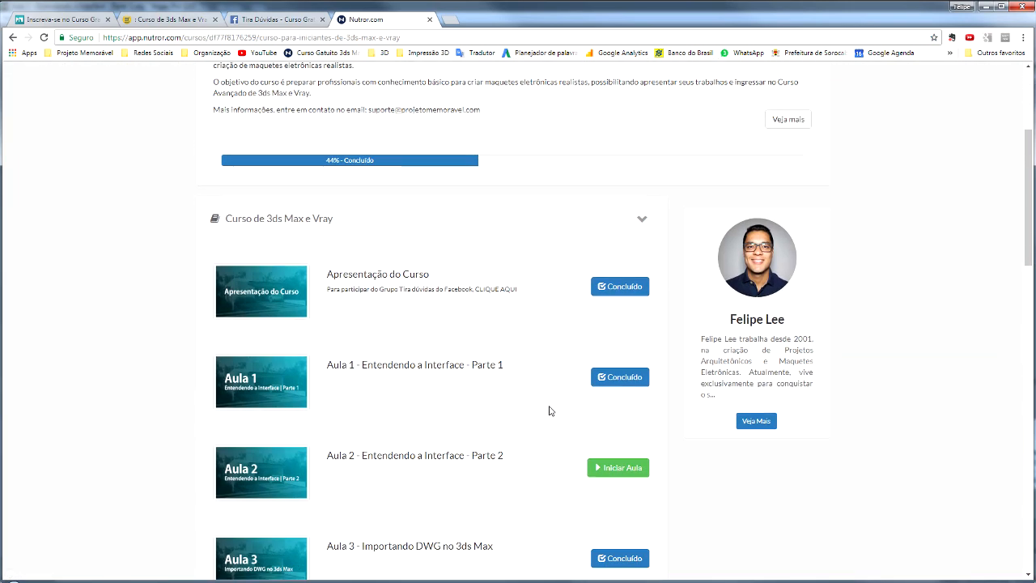
scroll(549, 409, up, 5)
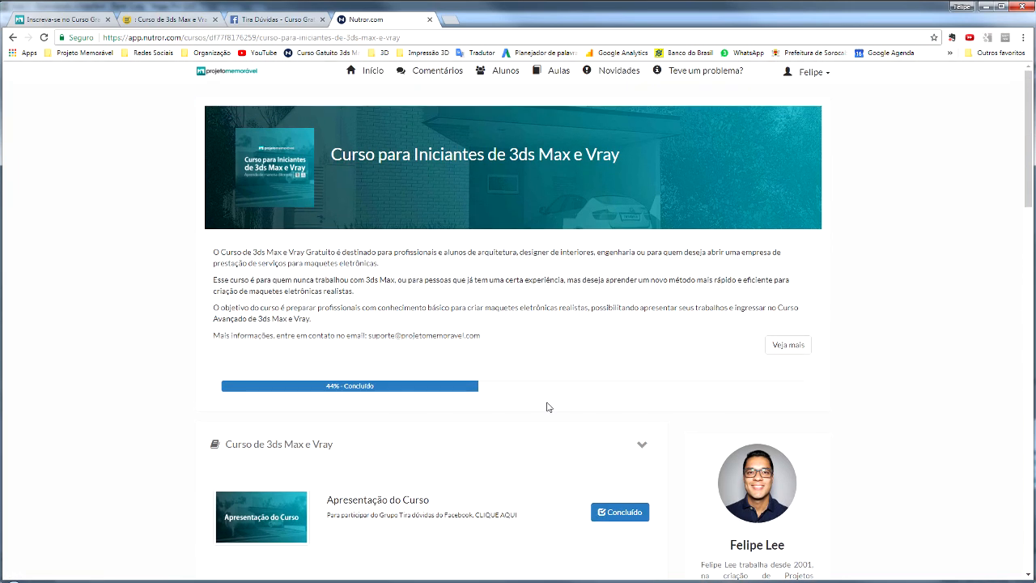
scroll(545, 395, down, 2)
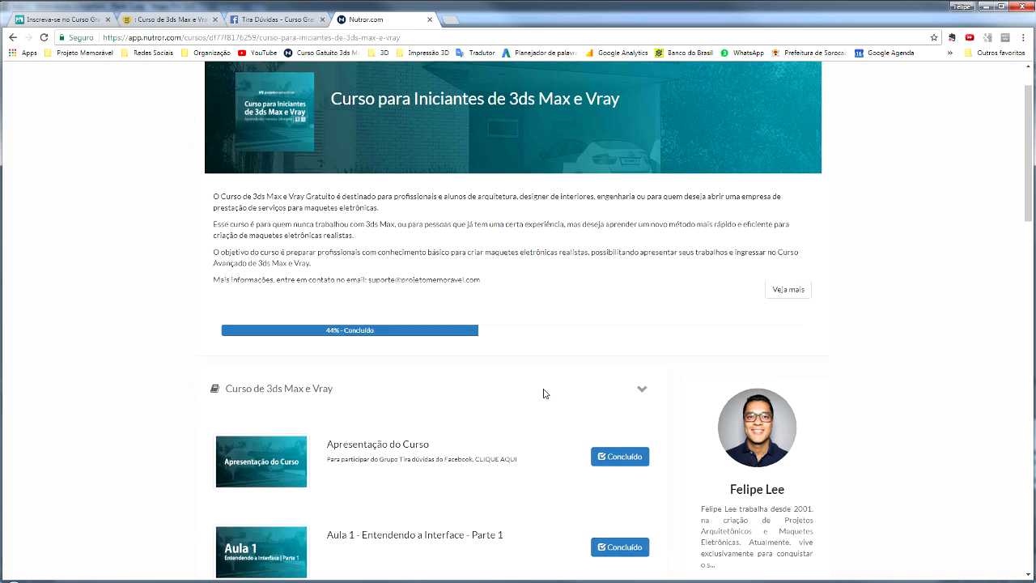
scroll(543, 393, up, 2)
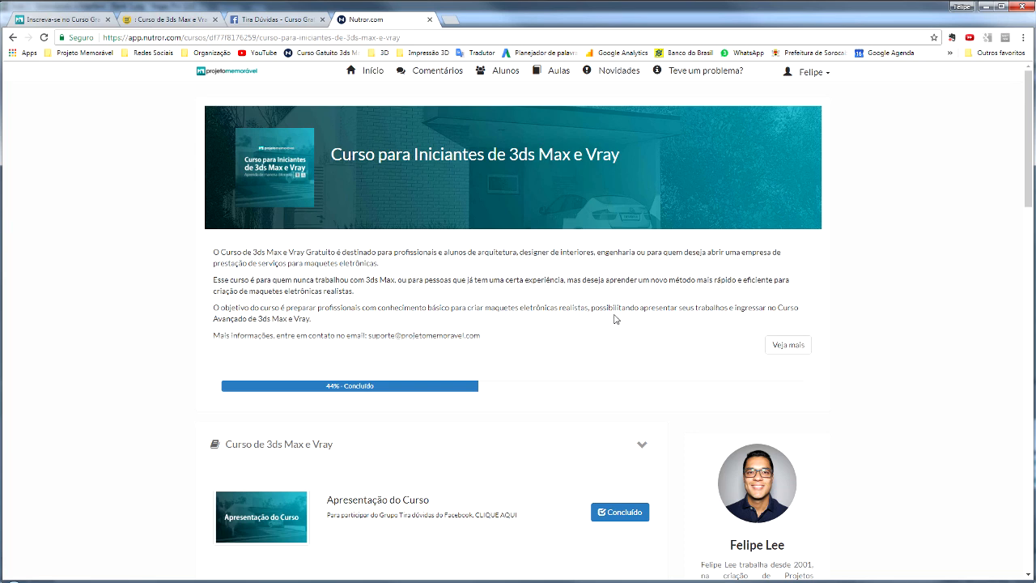
Switch to the Facebook group "Tira Dúvidas - Curso Gratuito de 3ds Max e Vray" and look through its rules and posts
click(296, 20)
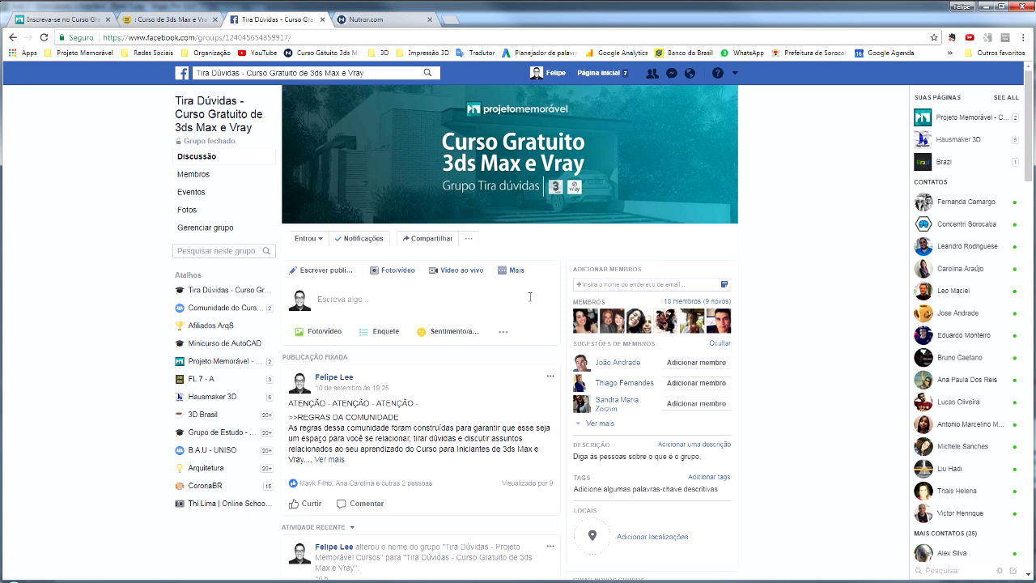
scroll(491, 385, down, 2)
scroll(490, 386, down, 12)
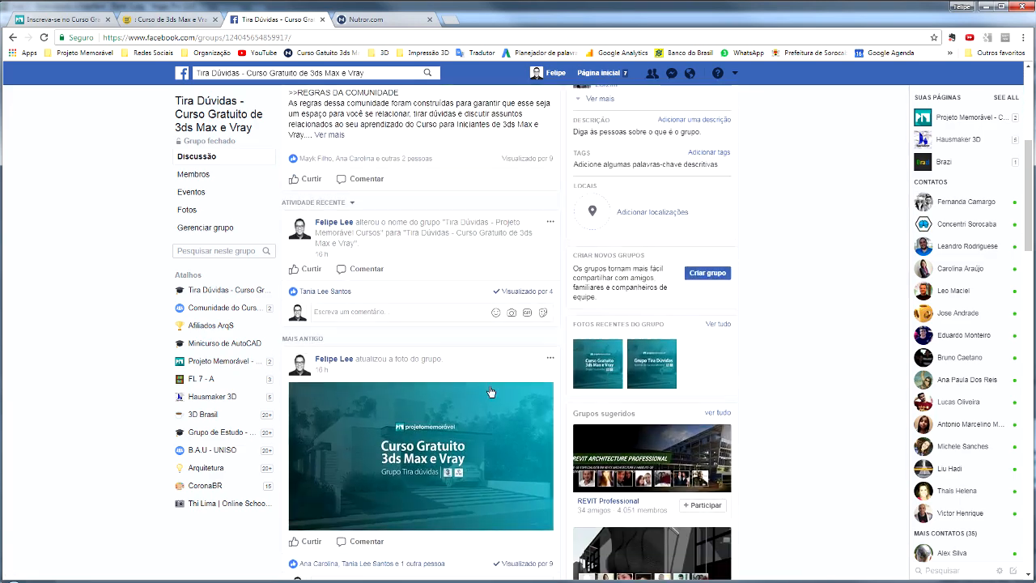
scroll(492, 409, up, 14)
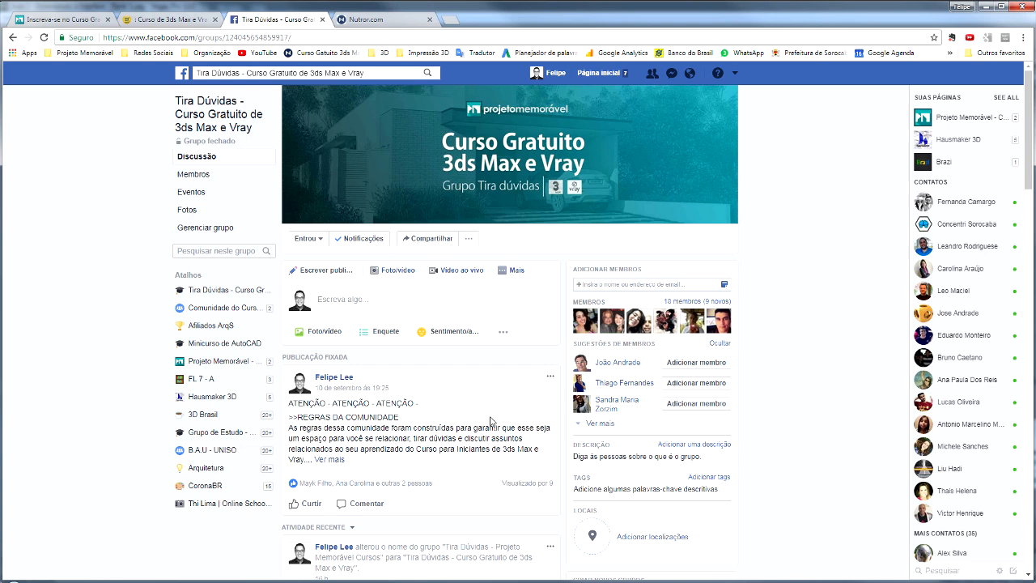
scroll(491, 421, down, 2)
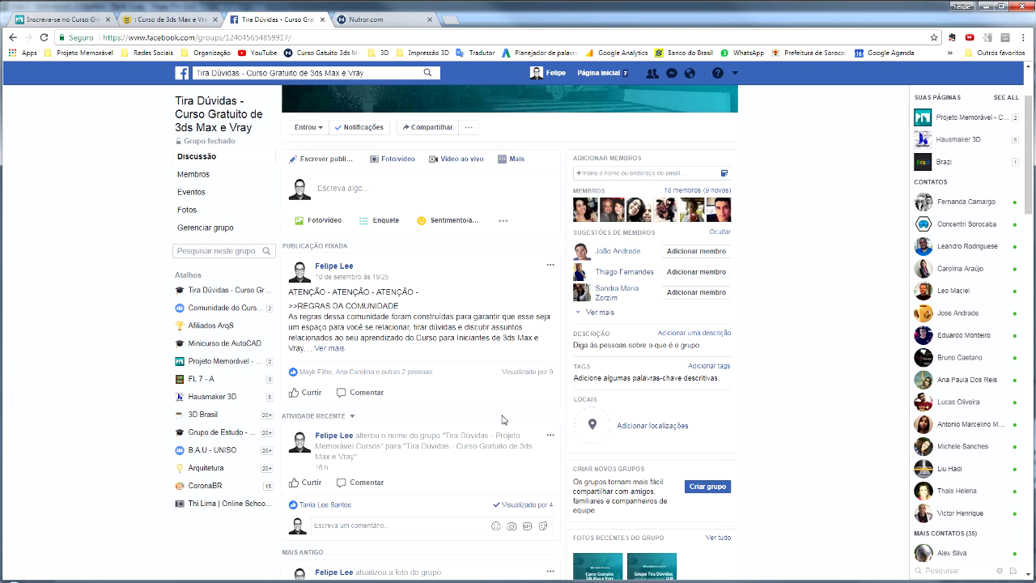
scroll(502, 419, up, 2)
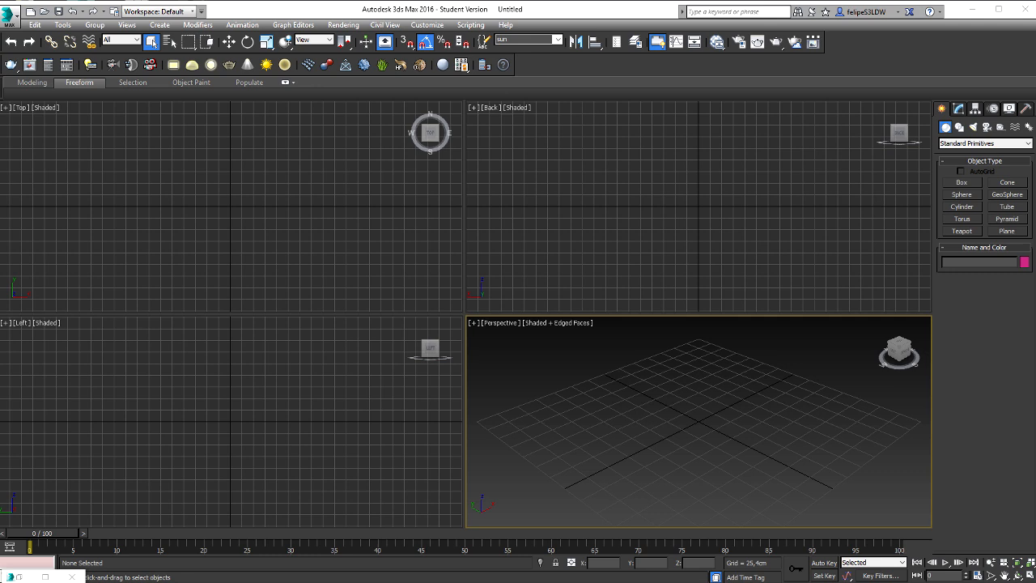
Switch to 3ds Max and look through the new-scene, Send to and References file commands and the grouping commands
click(12, 15)
mouse_move(27, 52)
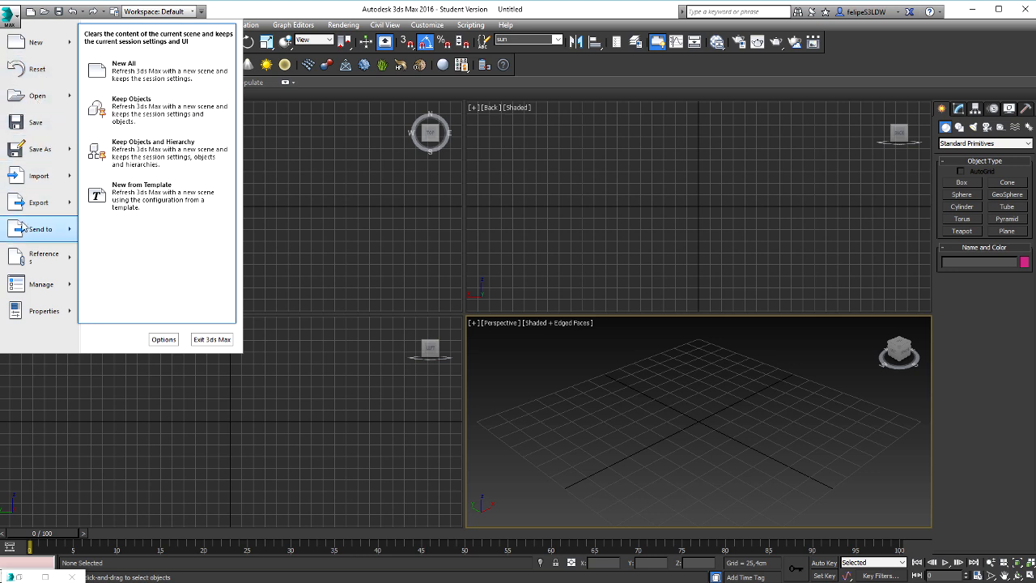
mouse_move(38, 231)
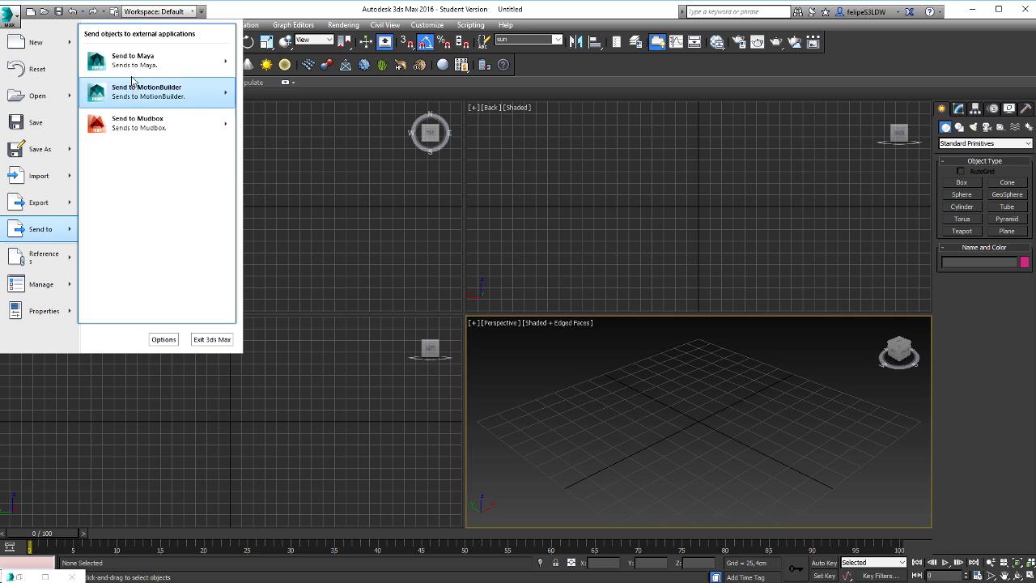
mouse_move(58, 260)
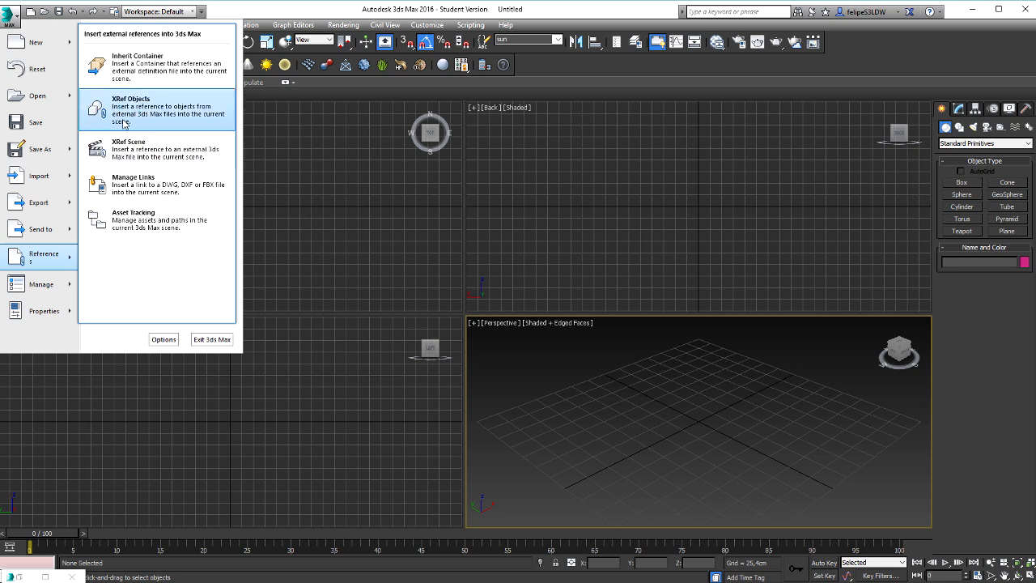
click(275, 4)
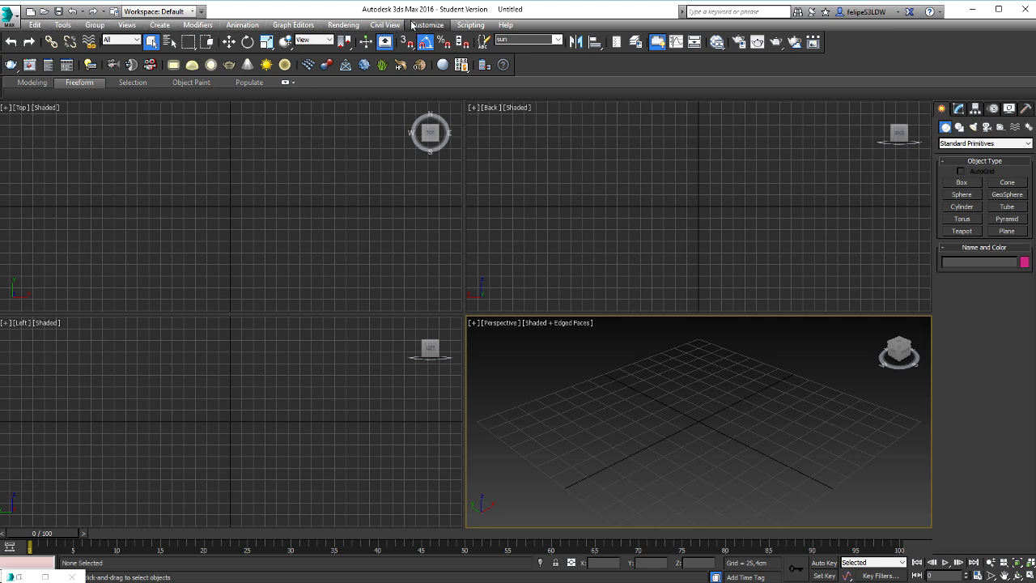
click(94, 26)
click(94, 25)
click(94, 25)
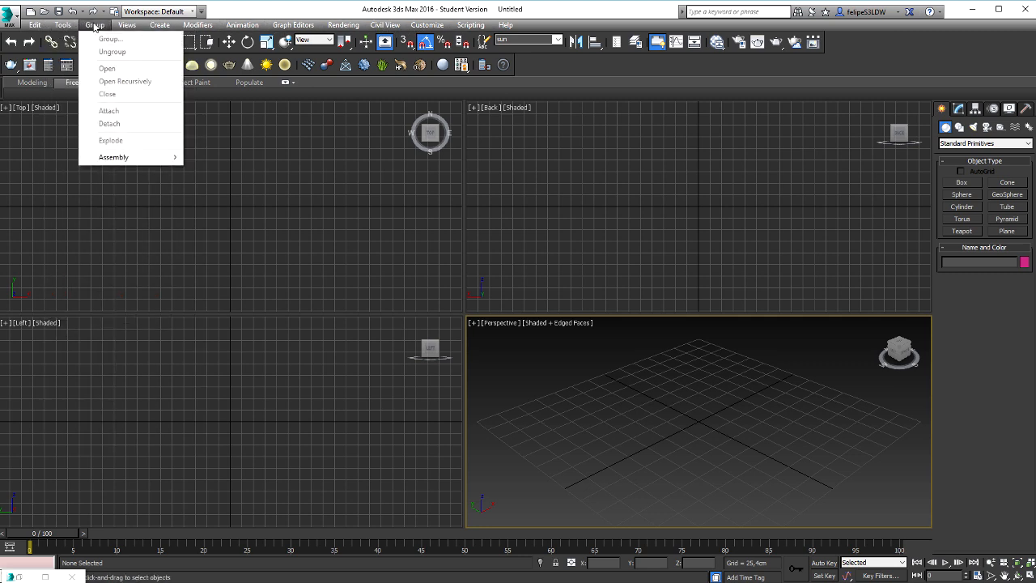
click(94, 25)
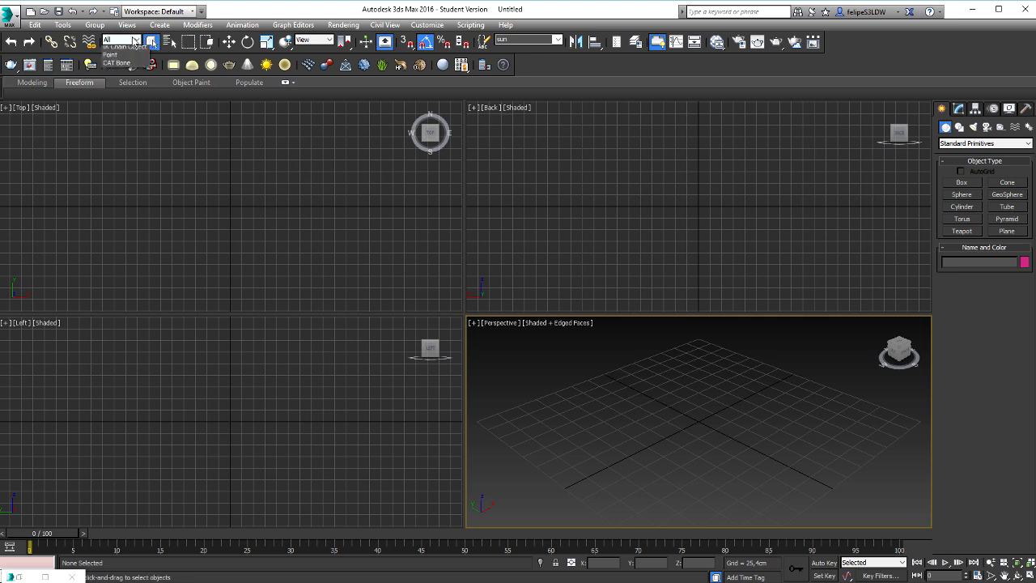
Try the Cameras and Lights selection filters, and restore the filter to All
click(135, 40)
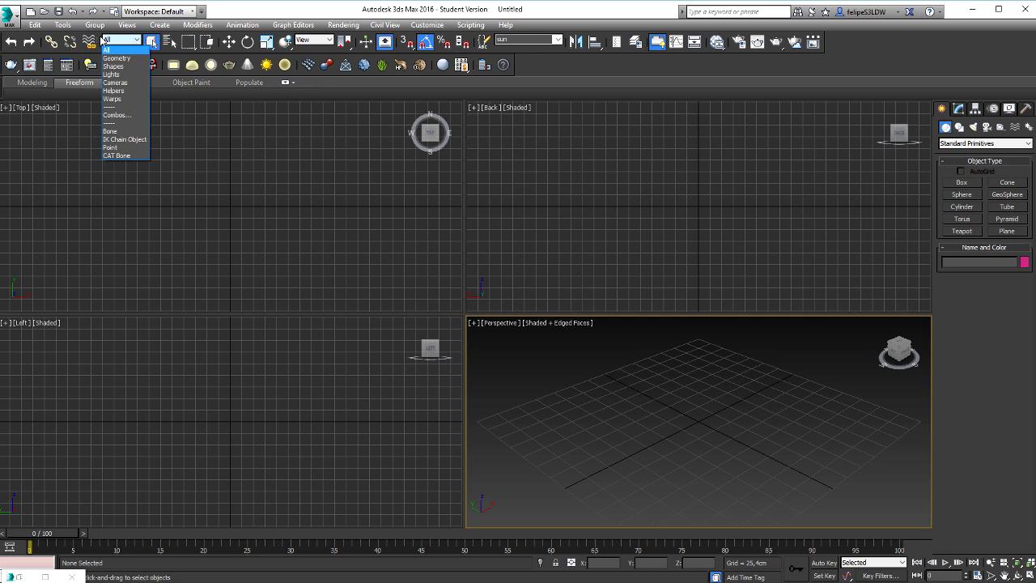
click(132, 83)
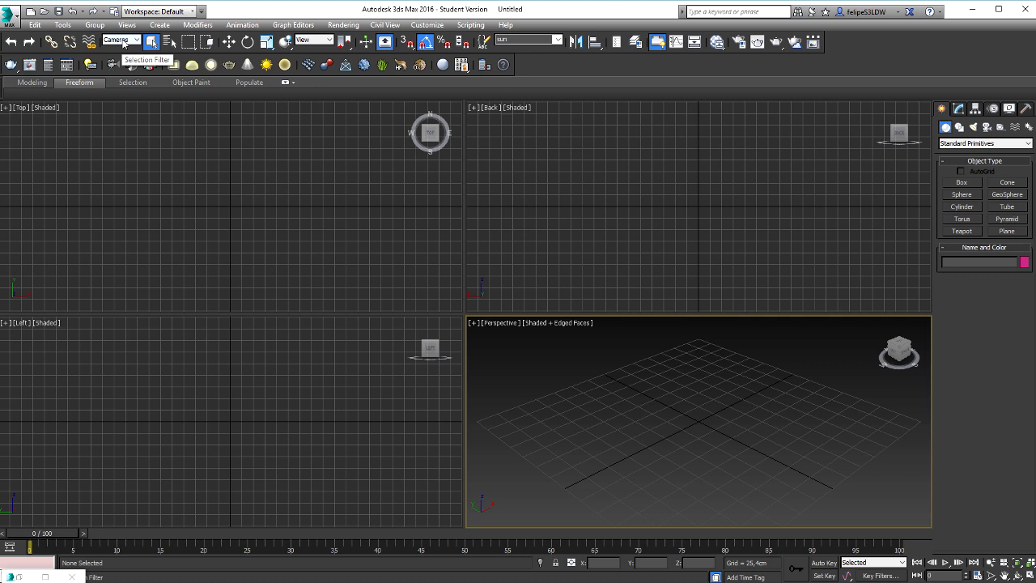
click(124, 42)
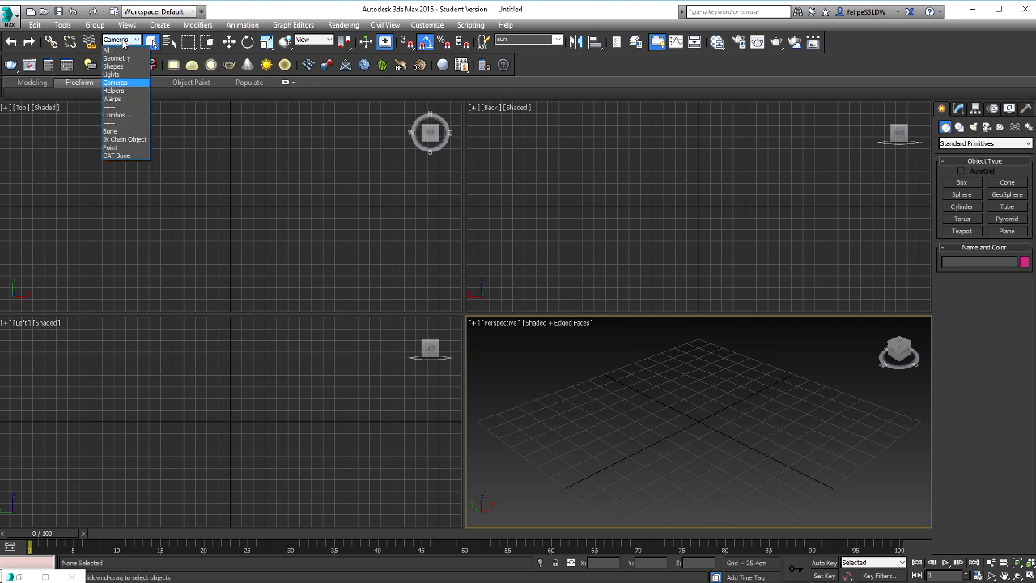
click(126, 75)
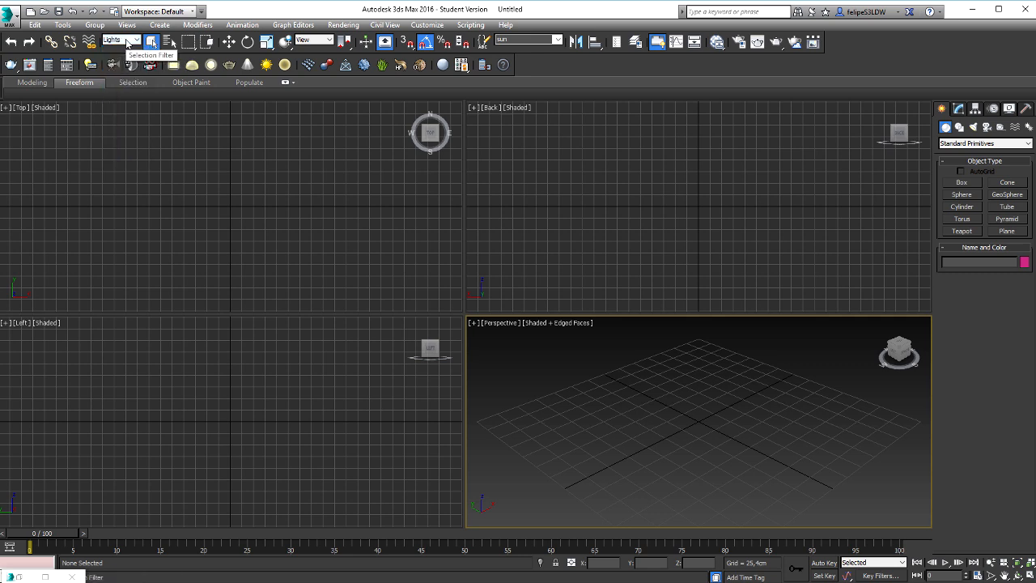
click(127, 43)
click(126, 48)
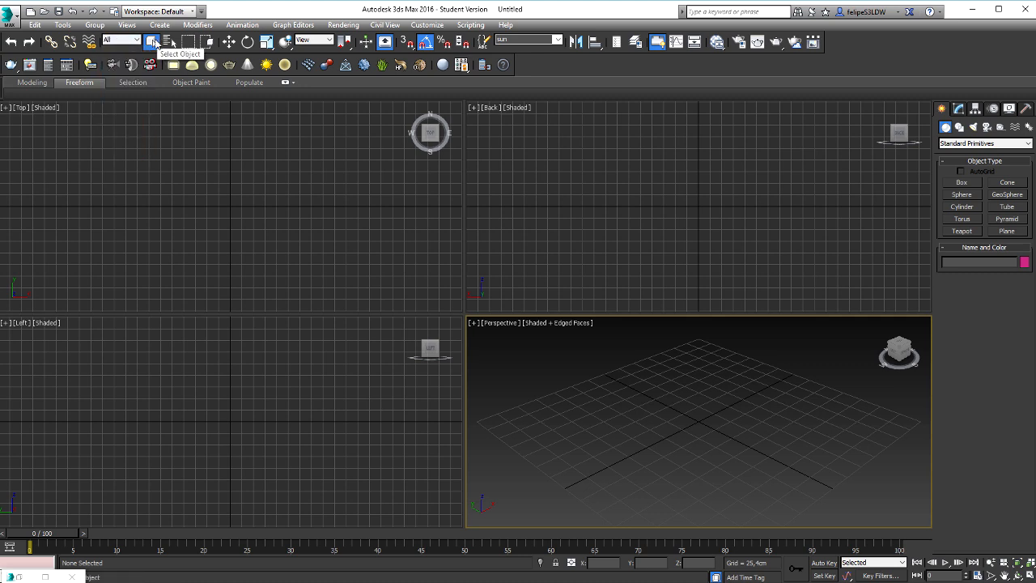
Switch to the Move tool and back to Select Object, and open and dismiss the Select by Name list
click(151, 43)
click(232, 44)
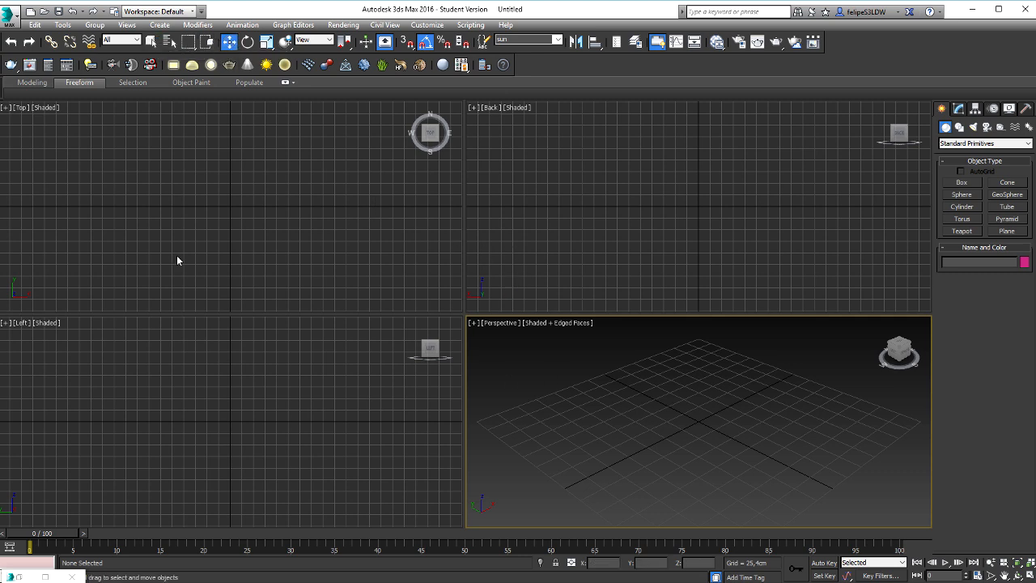
click(152, 43)
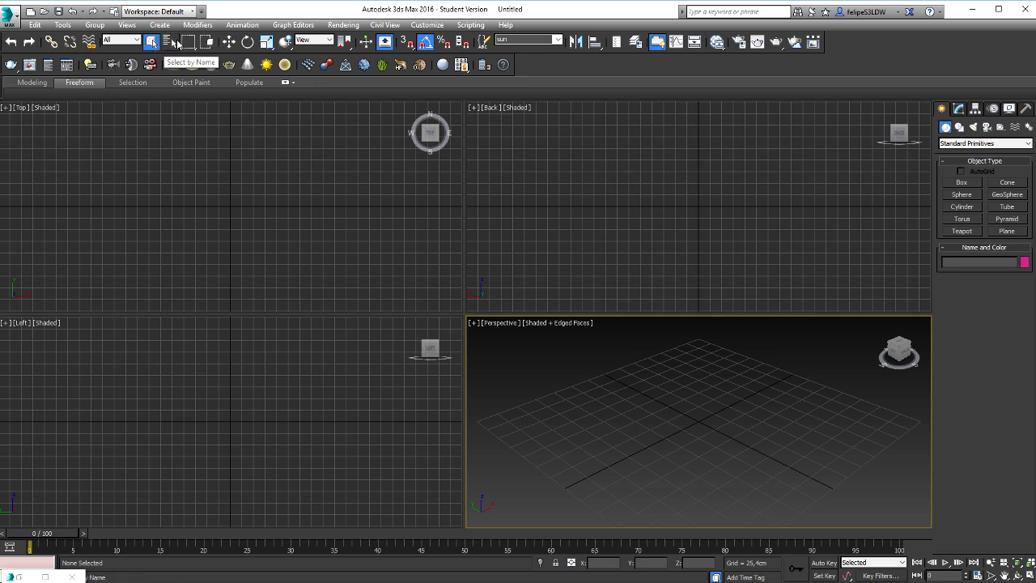
click(176, 43)
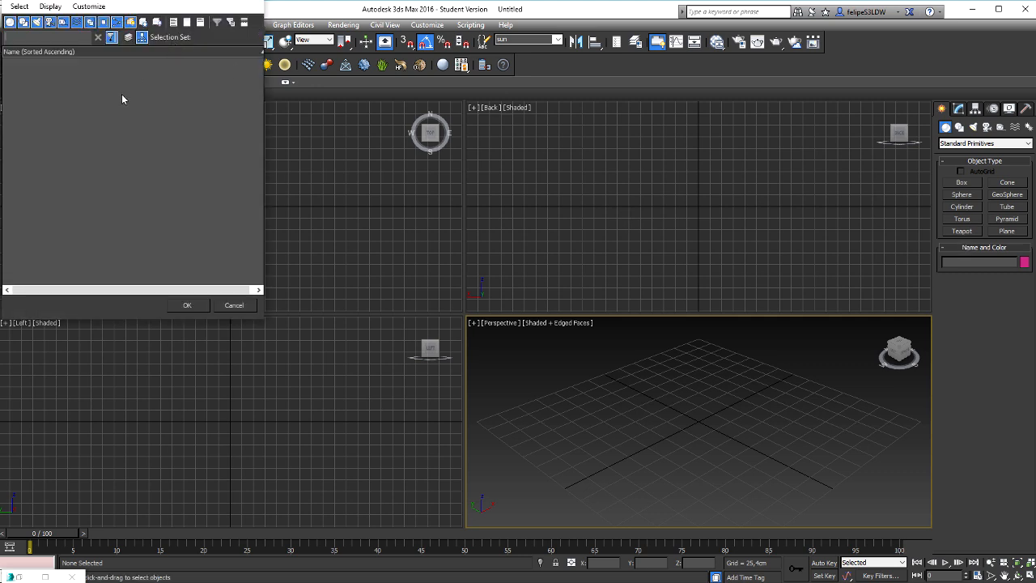
key(Escape)
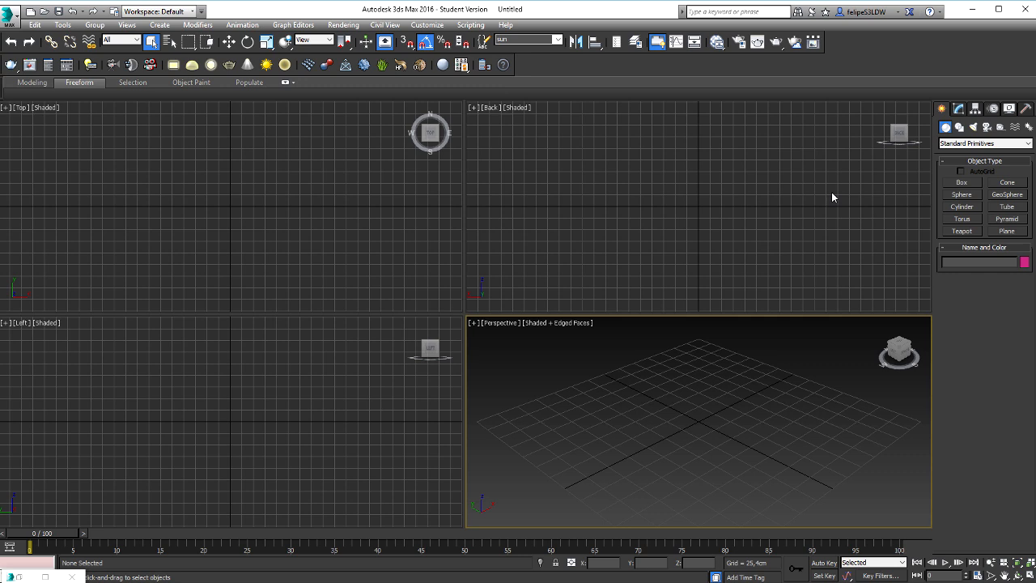
Create a box about 67 cm long, 149 cm wide and 78 cm high near the grid's centre in the Perspective view
click(963, 183)
drag(753, 393, 701, 468)
click(701, 397)
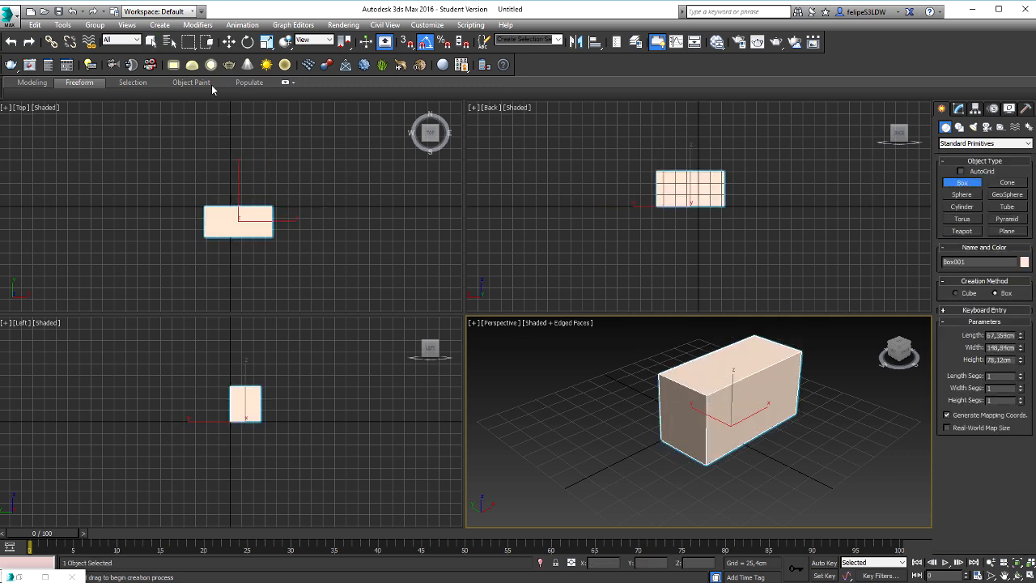
Open the Select by Name list and turn off the eight object-type display filters that follow Geometry
click(169, 41)
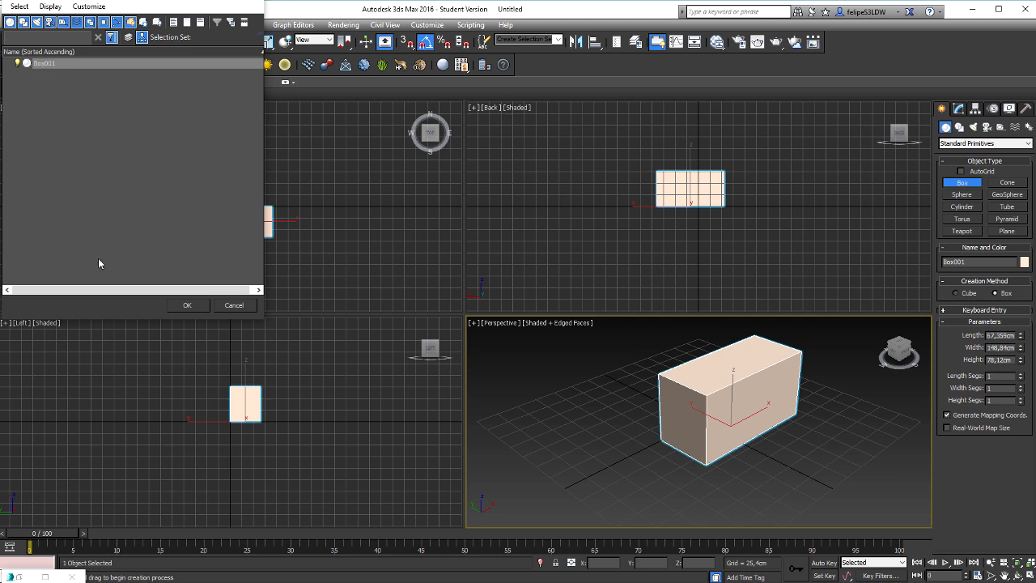
click(23, 21)
click(37, 22)
click(49, 22)
click(63, 22)
click(76, 22)
click(90, 22)
click(103, 22)
click(118, 22)
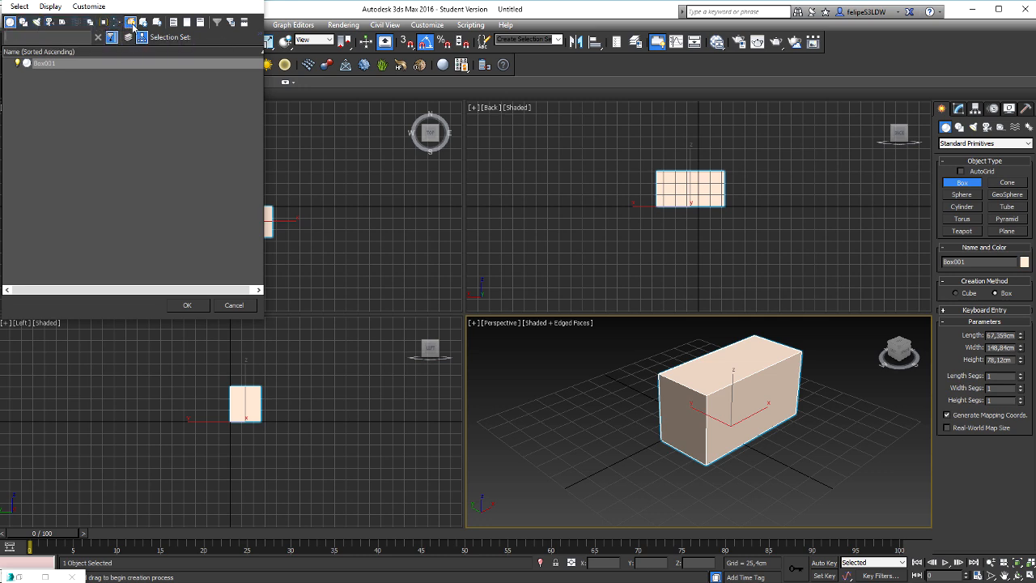
Toggle the Geometry and Cameras display filters, leave Geometry and Shapes on, and close the Select by Name list
click(10, 22)
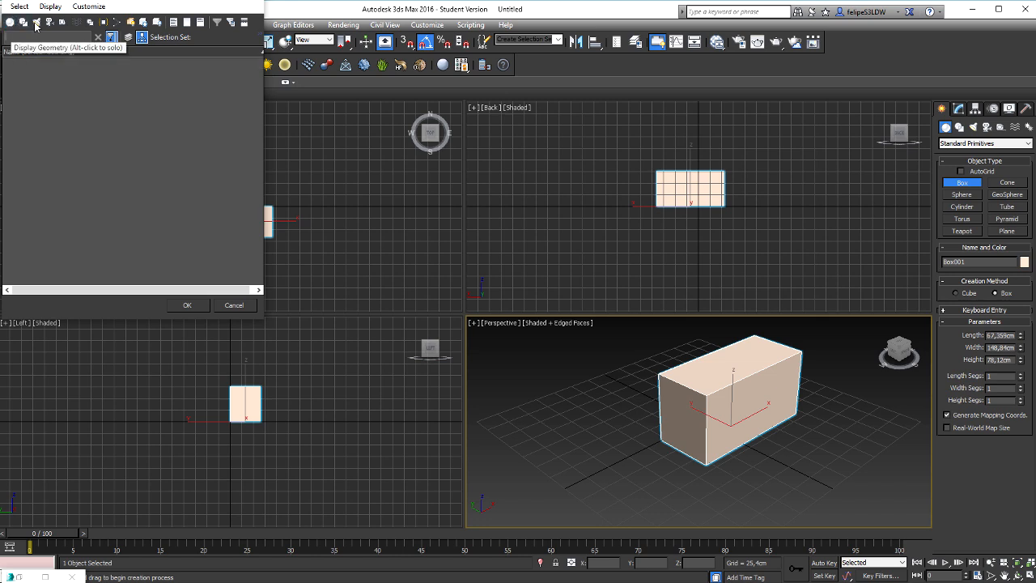
click(49, 22)
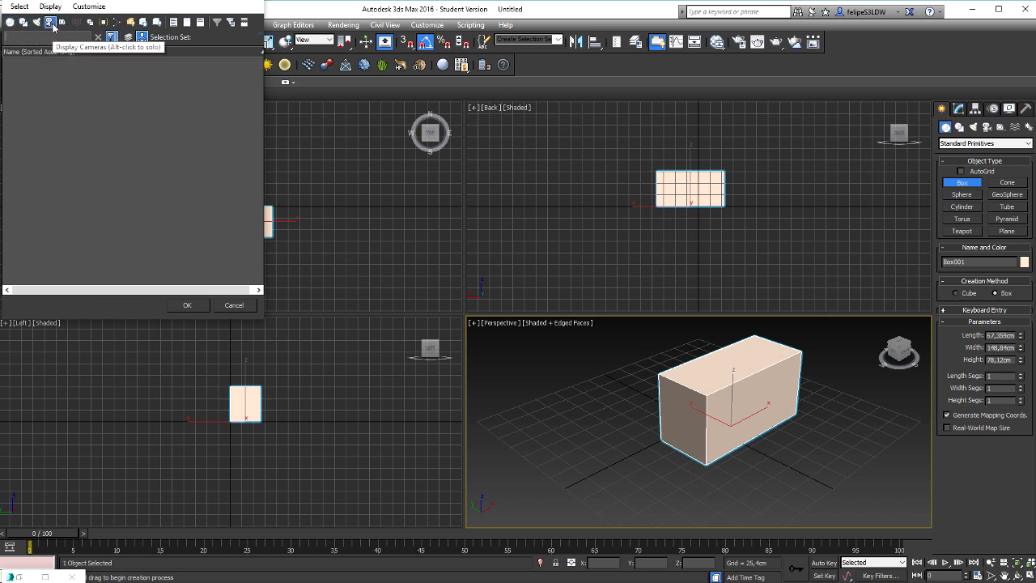
click(52, 23)
click(12, 23)
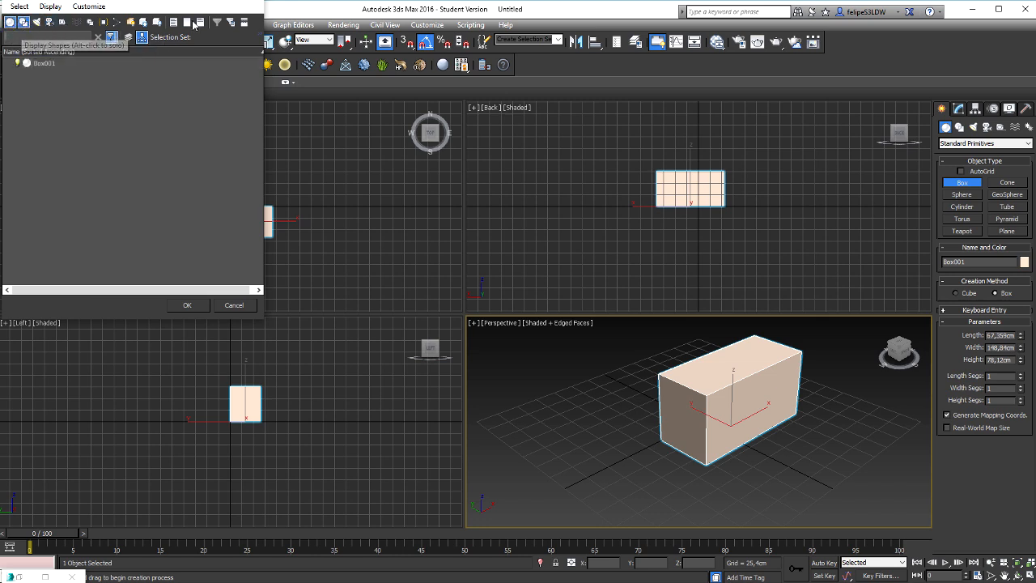
click(250, 2)
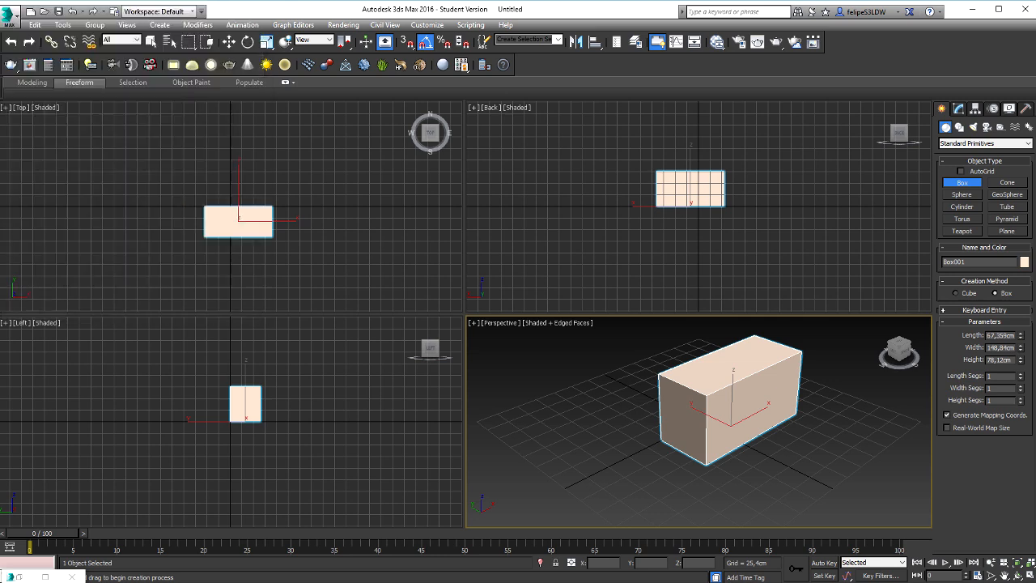
Activate Select Object and select the box with a rectangular region in the Top view
click(151, 43)
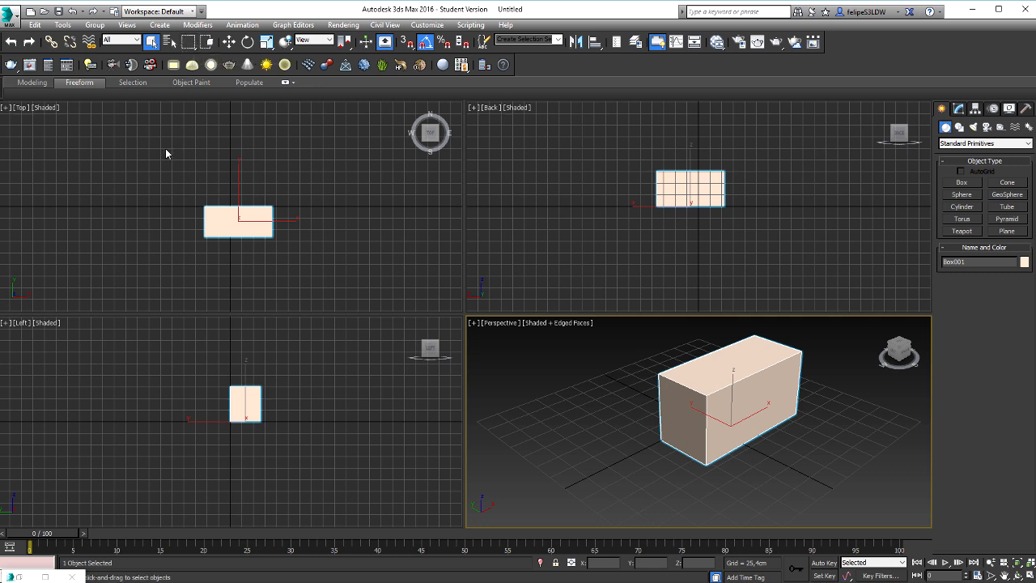
right_click(188, 154)
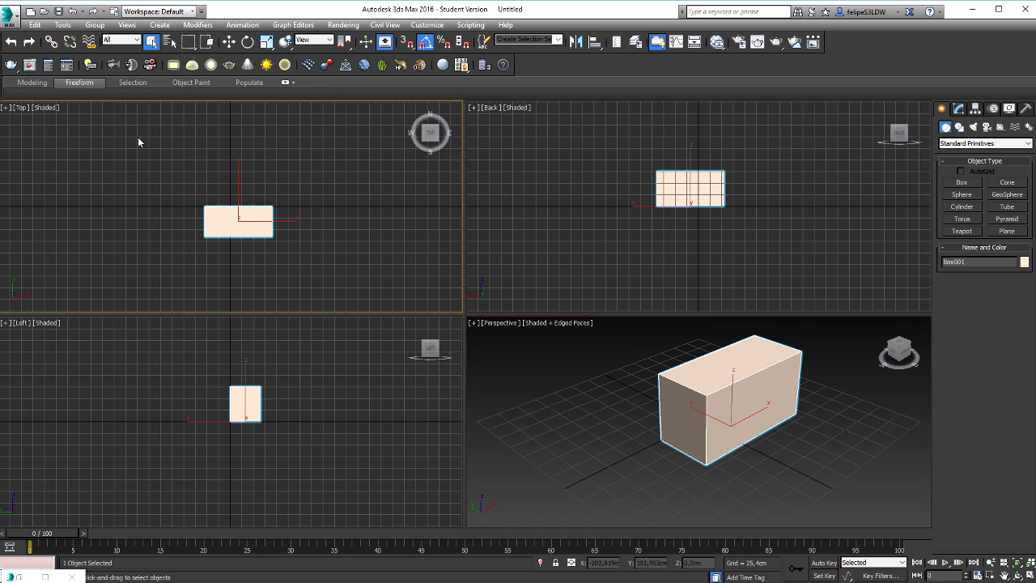
drag(138, 137, 318, 273)
click(307, 261)
drag(132, 157, 323, 267)
scroll(239, 231, up, 4)
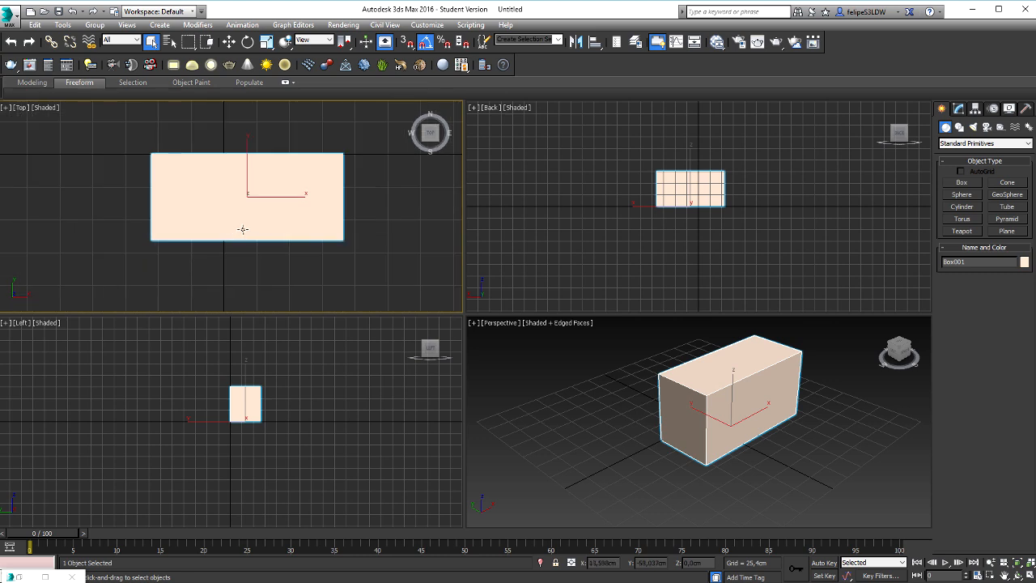
middle_drag(239, 231, 202, 235)
scroll(203, 234, down, 6)
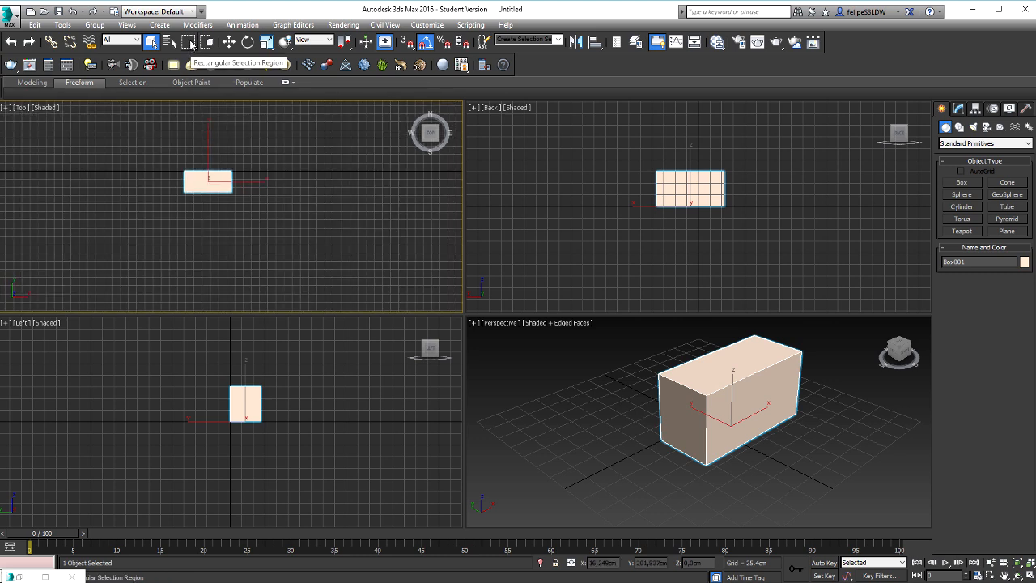
Try a circular selection region over the box in the Top view, and restore the rectangular region
click(189, 42)
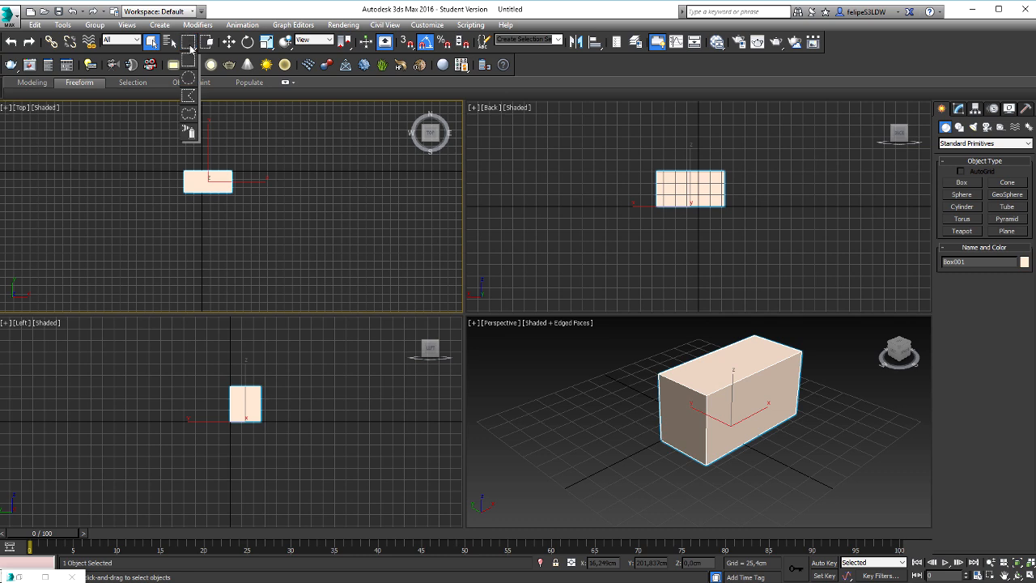
click(188, 78)
drag(208, 174, 232, 232)
click(189, 42)
click(191, 59)
Try a fence selection region by outlining an irregular polygon around the box in the Top view, and restore the rectangular region
drag(188, 42, 191, 98)
drag(160, 134, 87, 174)
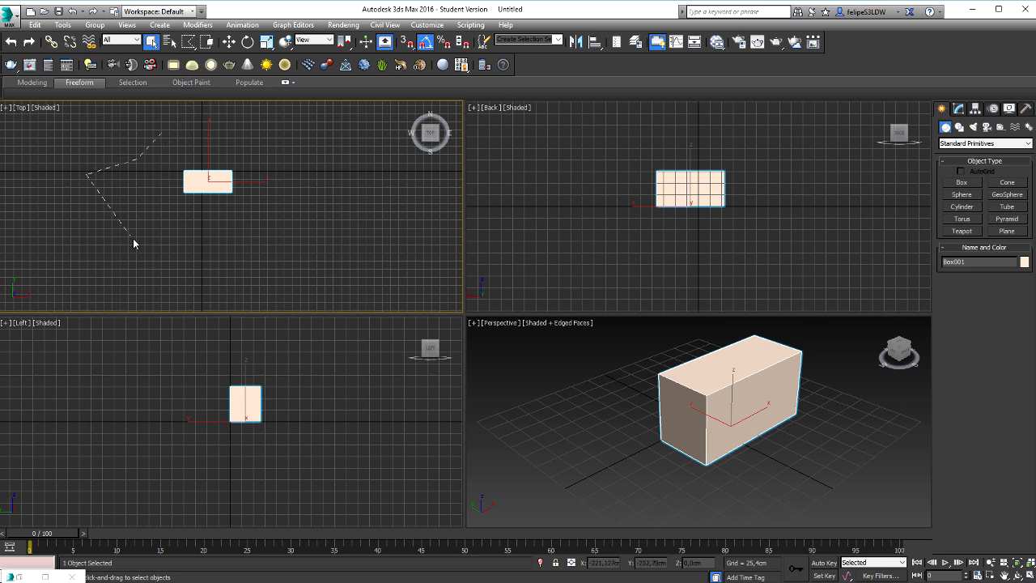
click(134, 239)
click(233, 211)
click(258, 271)
click(296, 234)
click(271, 141)
click(206, 114)
click(176, 162)
drag(188, 43, 189, 42)
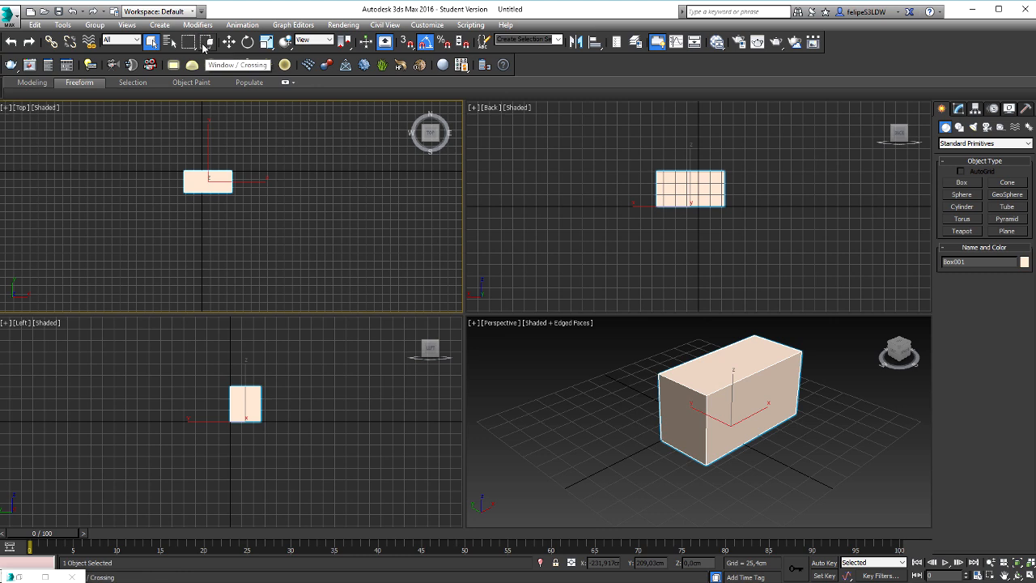
Deselect the box and reselect it in the Top view with a crossing region that covers only part of it
click(207, 137)
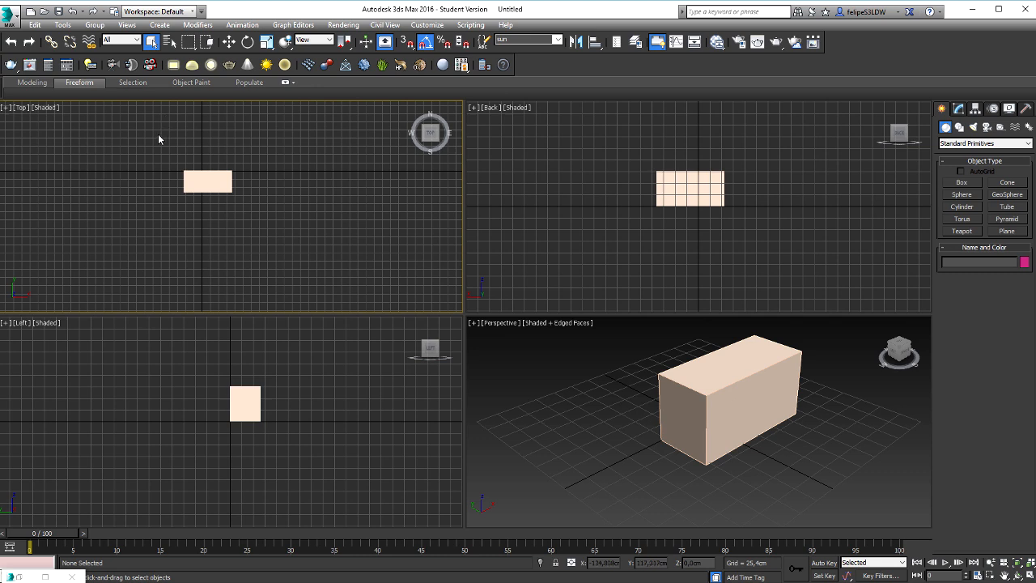
drag(157, 133, 196, 225)
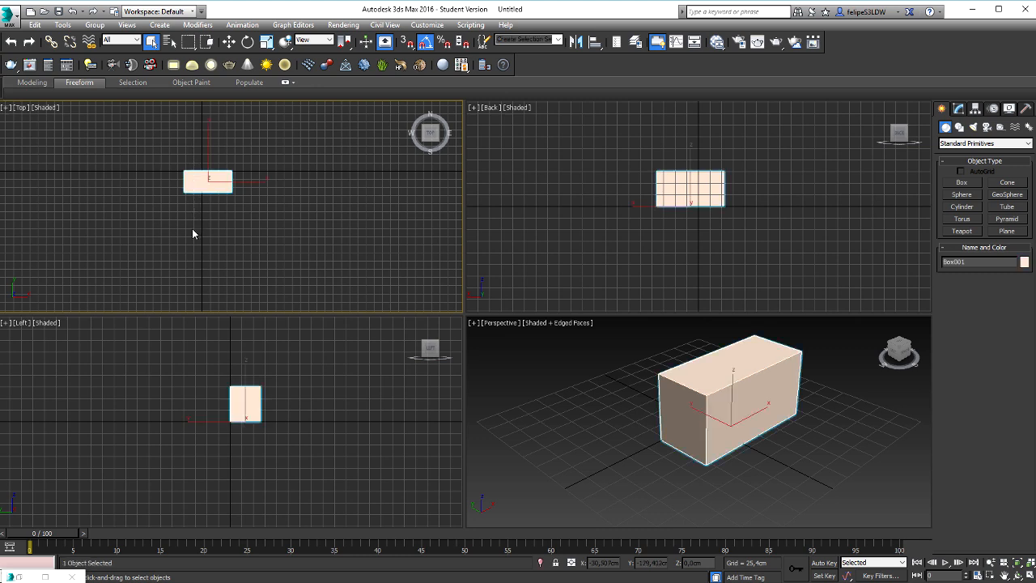
click(145, 155)
drag(146, 121, 198, 215)
Switch region selection from Crossing to Window mode and deselect the box
scroll(198, 215, up, 3)
middle_drag(199, 214, 214, 306)
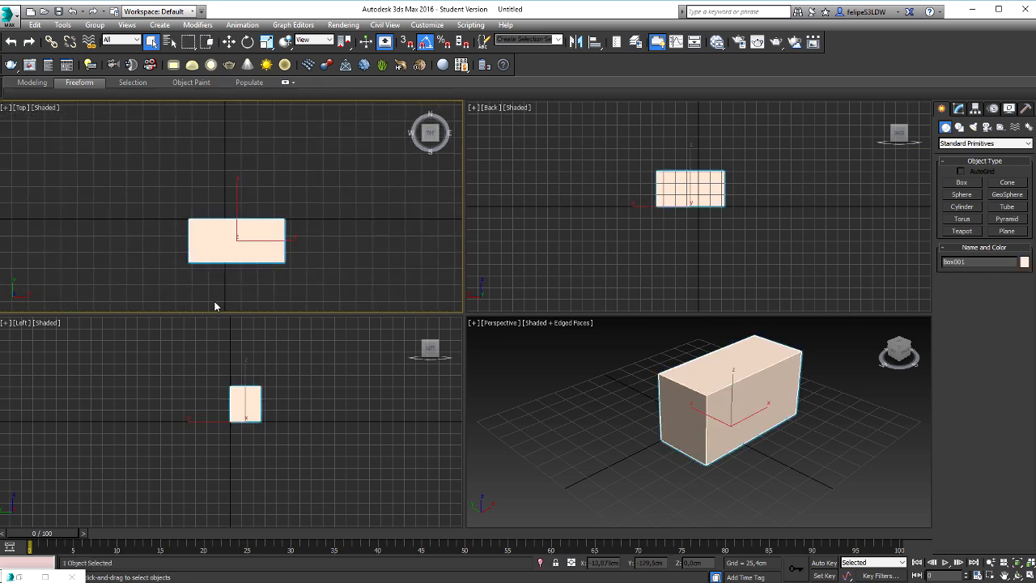
middle_drag(151, 181, 95, 142)
click(207, 44)
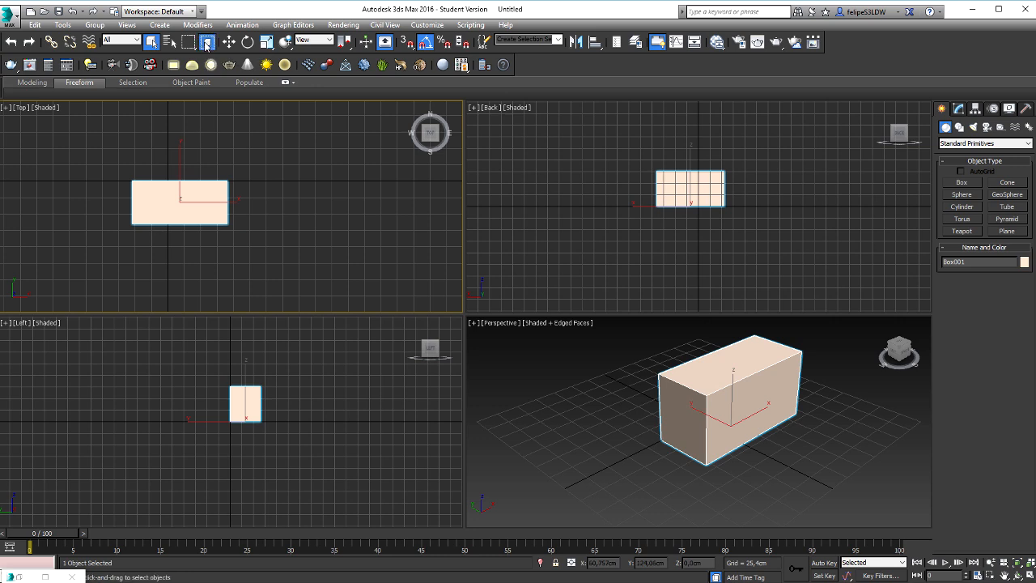
click(170, 120)
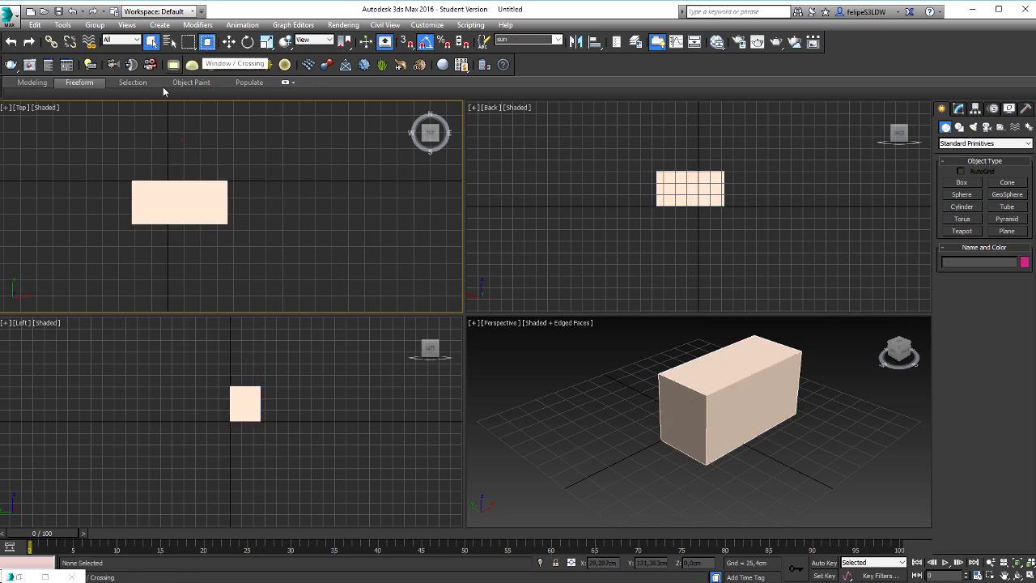
Test Window selection in the Top view with a region covering only part of the box, and select the box by enclosing it completely
mouse_move(54, 145)
mouse_down()
mouse_move(93, 173)
mouse_move(162, 256)
mouse_up()
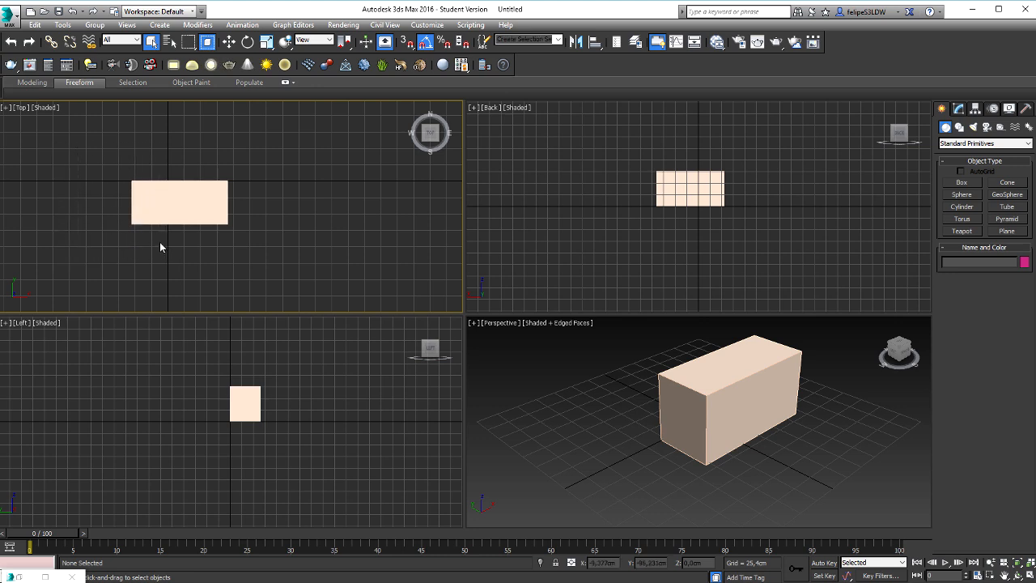
drag(63, 133, 269, 284)
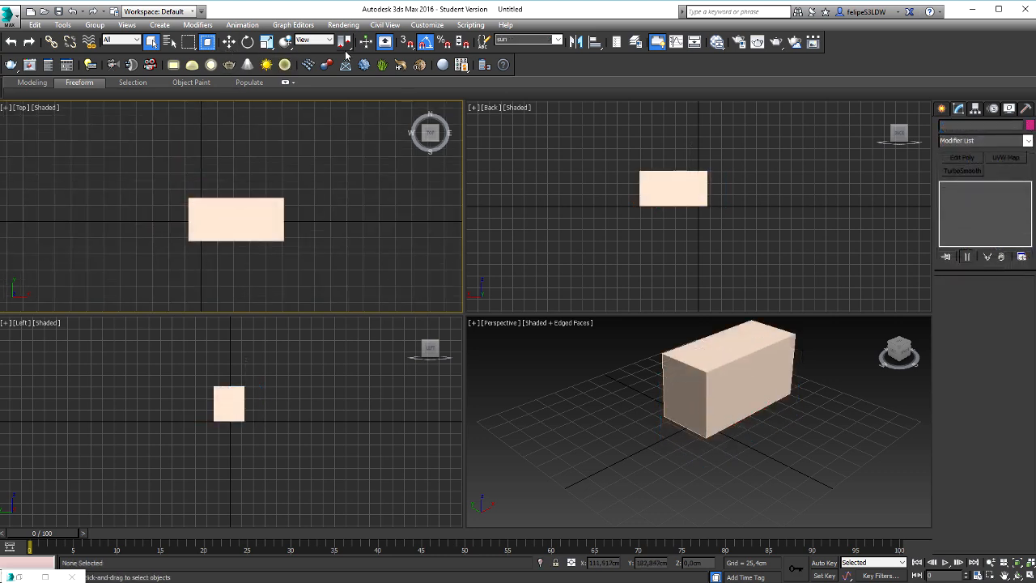
click(229, 41)
drag(156, 167, 330, 262)
Move the box in the Top view to about X 99.7, Y 11.3 cm, and lower it in the Back view to about Z -27.9 cm
drag(237, 186, 246, 166)
mouse_move(275, 212)
mouse_down()
mouse_move(349, 215)
mouse_move(268, 219)
mouse_up()
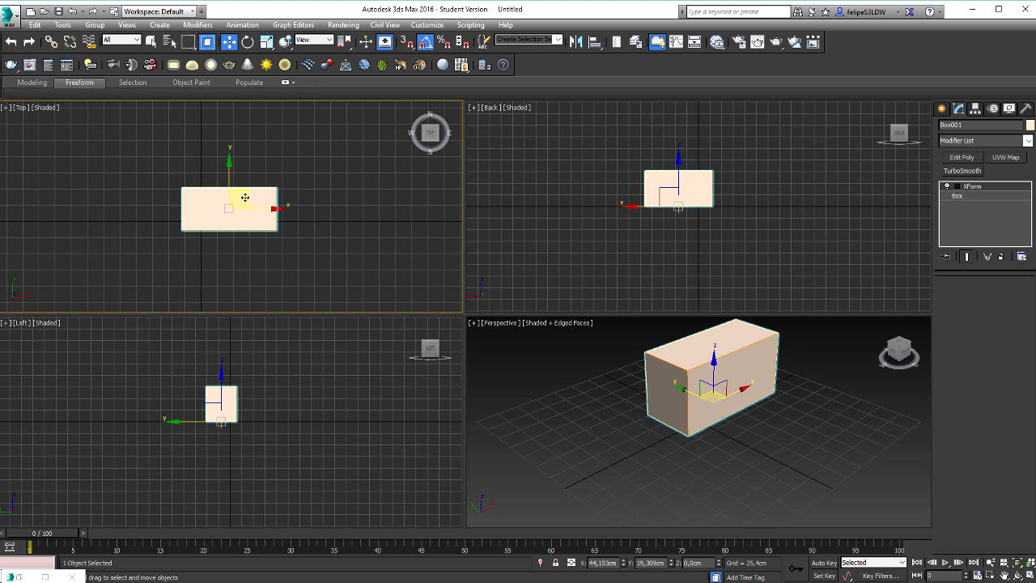
mouse_move(246, 196)
mouse_down()
mouse_move(288, 197)
mouse_move(272, 217)
mouse_move(291, 205)
mouse_move(238, 211)
mouse_up()
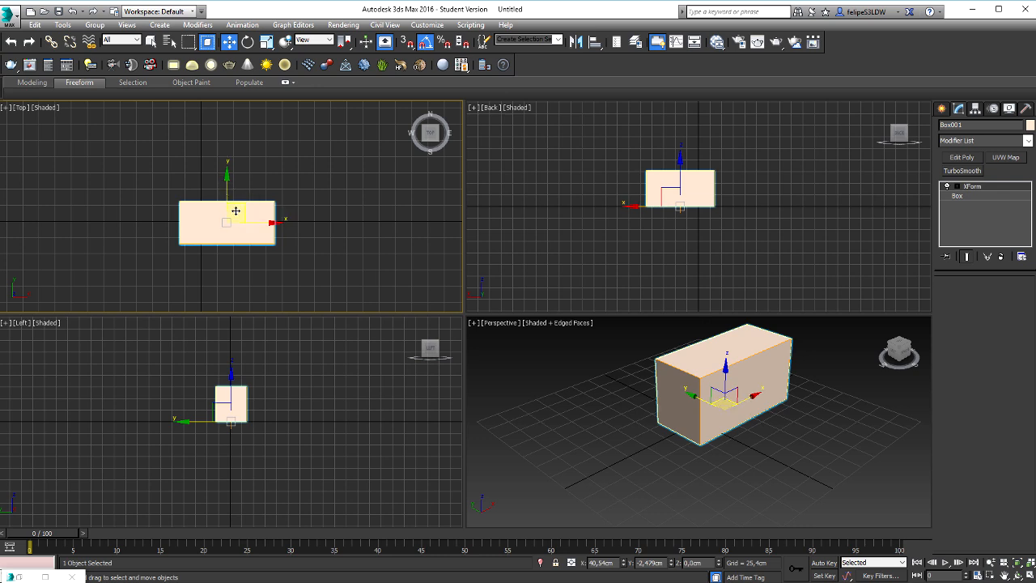
drag(225, 183, 255, 170)
drag(263, 218, 302, 218)
click(624, 198)
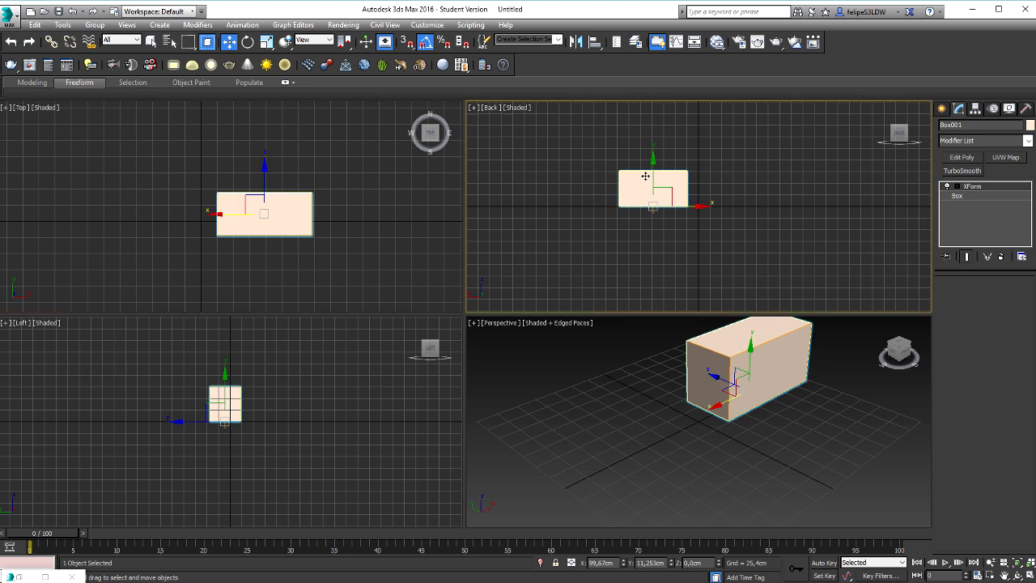
drag(654, 178, 529, 187)
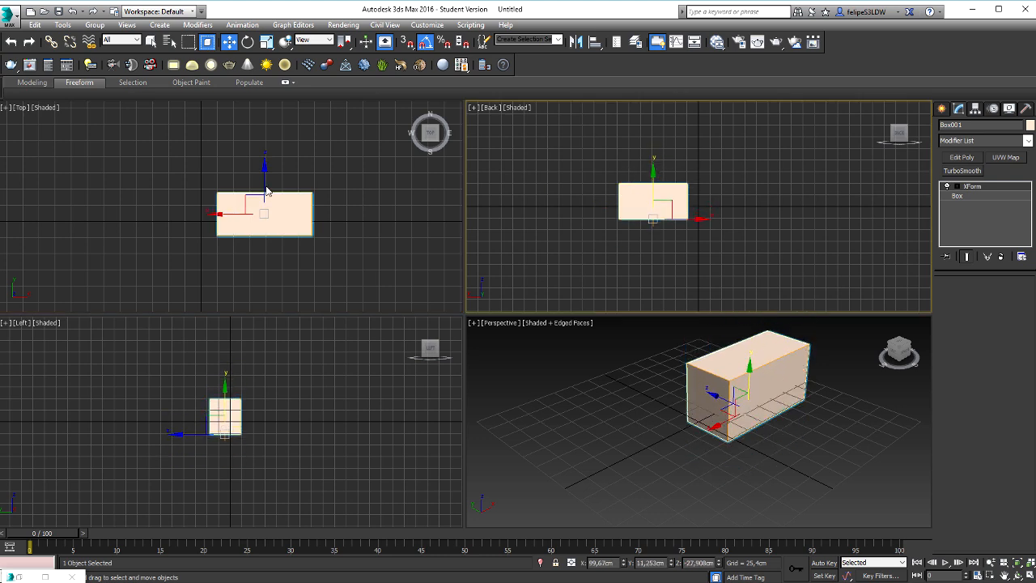
Open the Move Transform Type-In for the box, shift the dialog clear of it, and make the Top view active
right_click(228, 48)
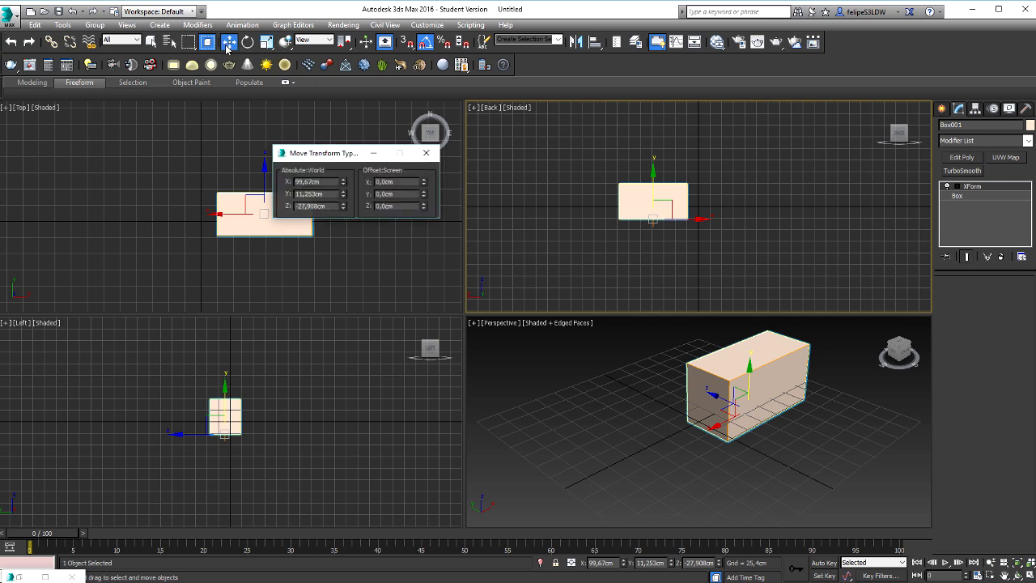
drag(355, 162, 495, 183)
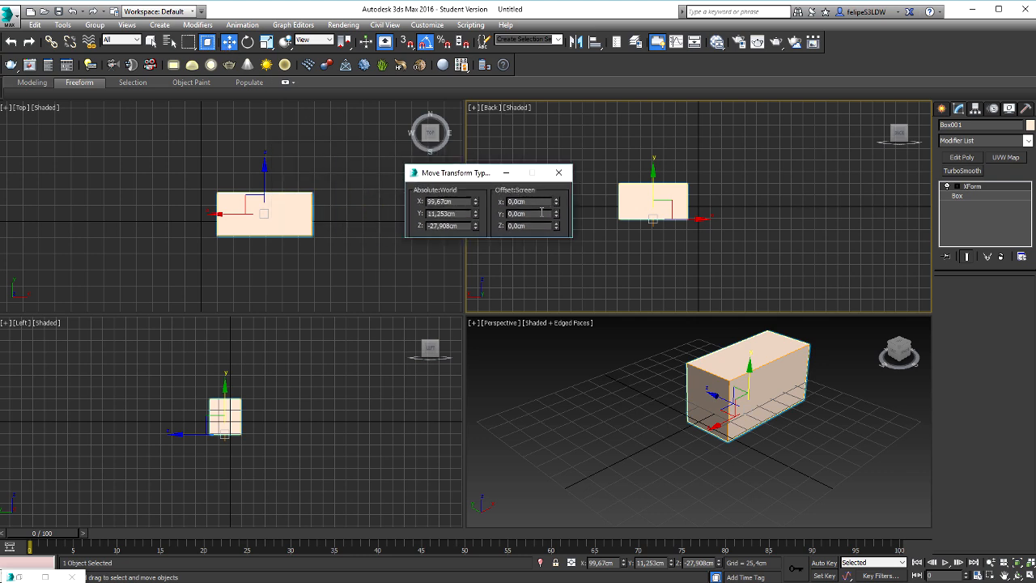
right_click(393, 191)
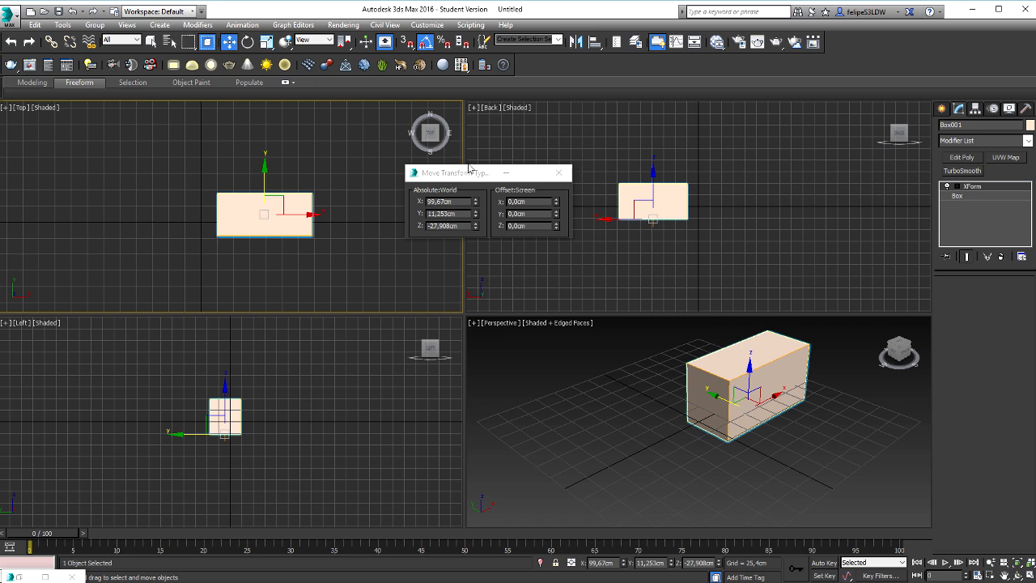
Offset the box by 100 cm along the screen X axis, and bring it back with an offset of -100 cm
click(532, 201)
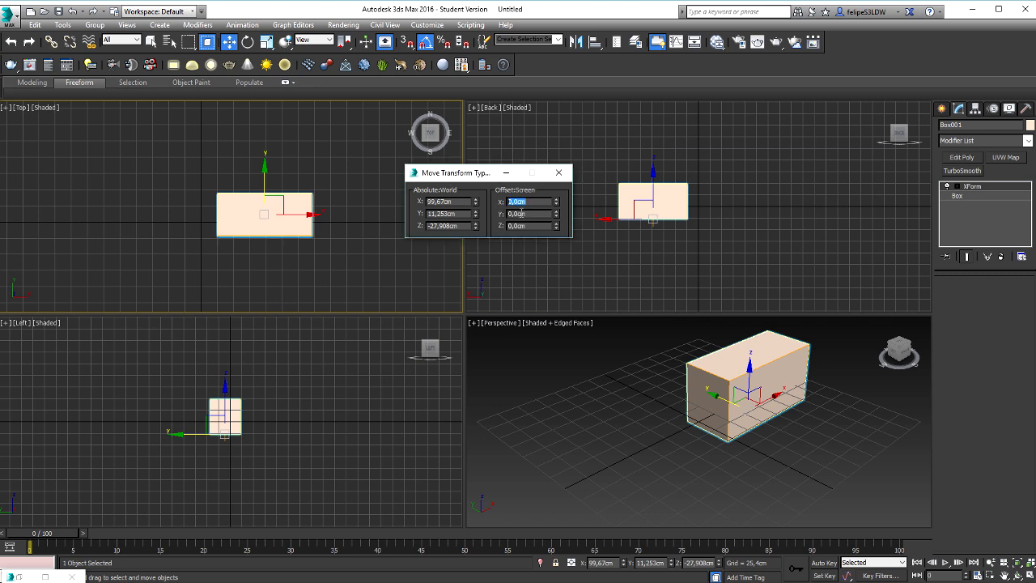
text(100)
key(Return)
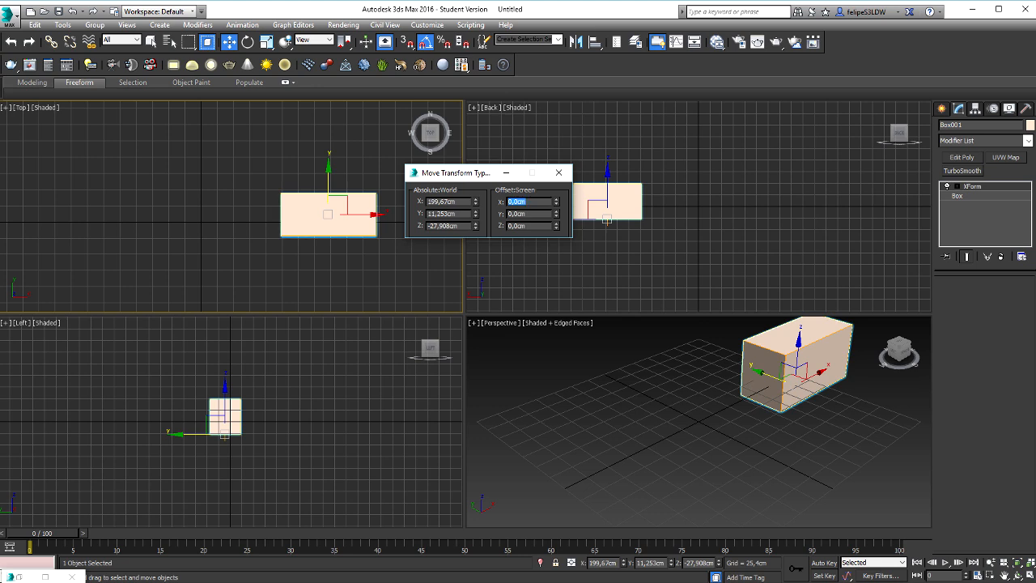
text(-100)
key(Return)
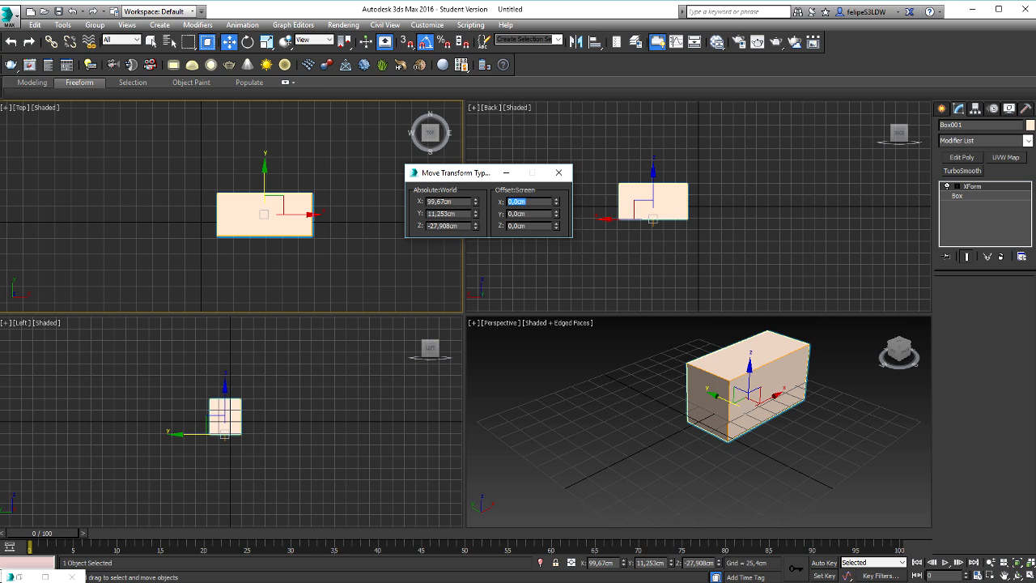
click(519, 213)
click(531, 226)
click(312, 197)
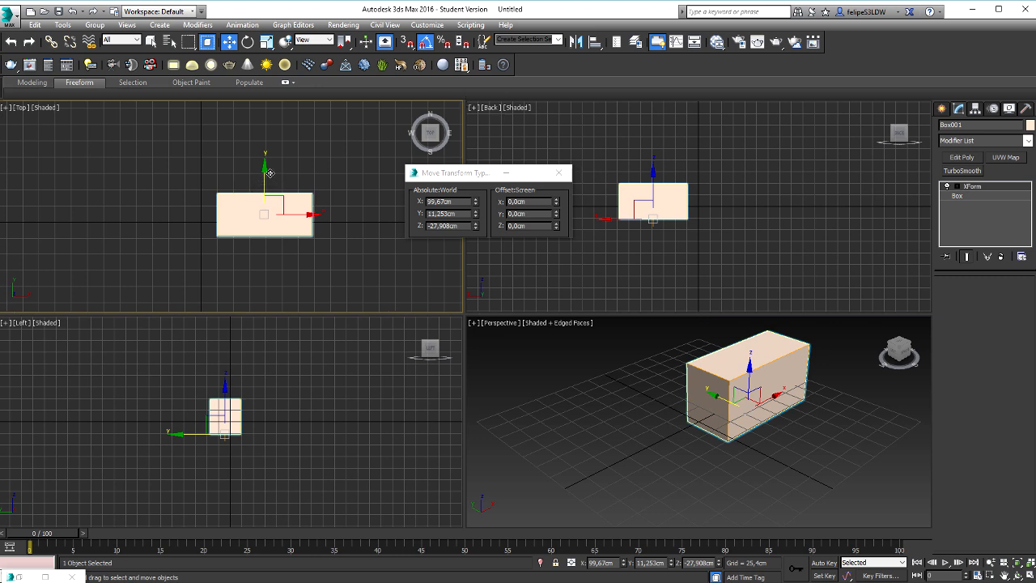
Try rotating the box with the Rotate gizmo in the Top view and with the screen X offset of the Rotate Transform Type-In
click(246, 43)
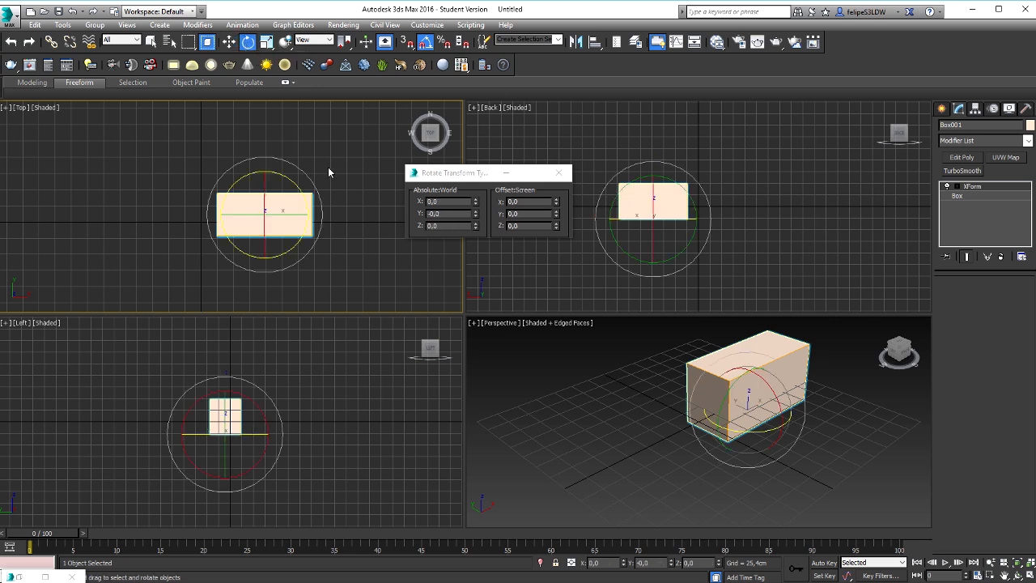
mouse_move(318, 189)
mouse_down()
mouse_move(330, 173)
mouse_move(324, 195)
mouse_up()
drag(556, 201, 624, 211)
right_click(623, 210)
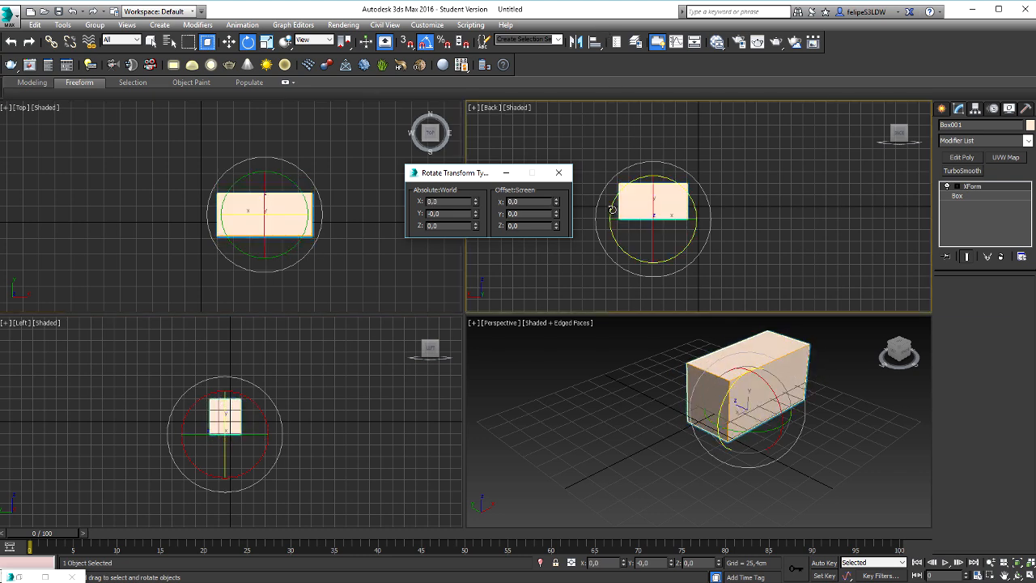
Scale the box uniformly to about 97.2% in the Top view, and undo a trial enlargement made with the screen percentage offset
click(266, 44)
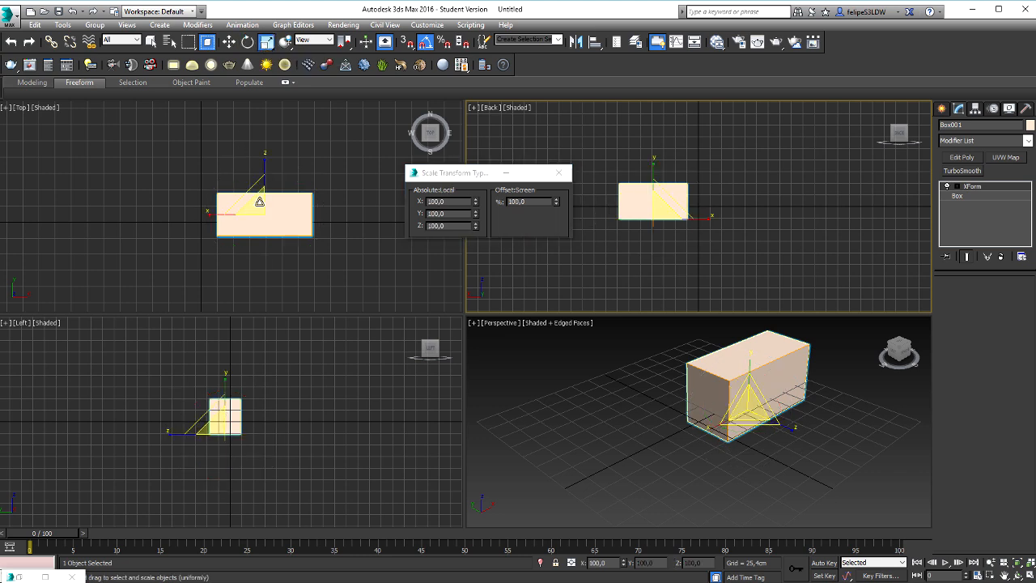
drag(260, 201, 280, 204)
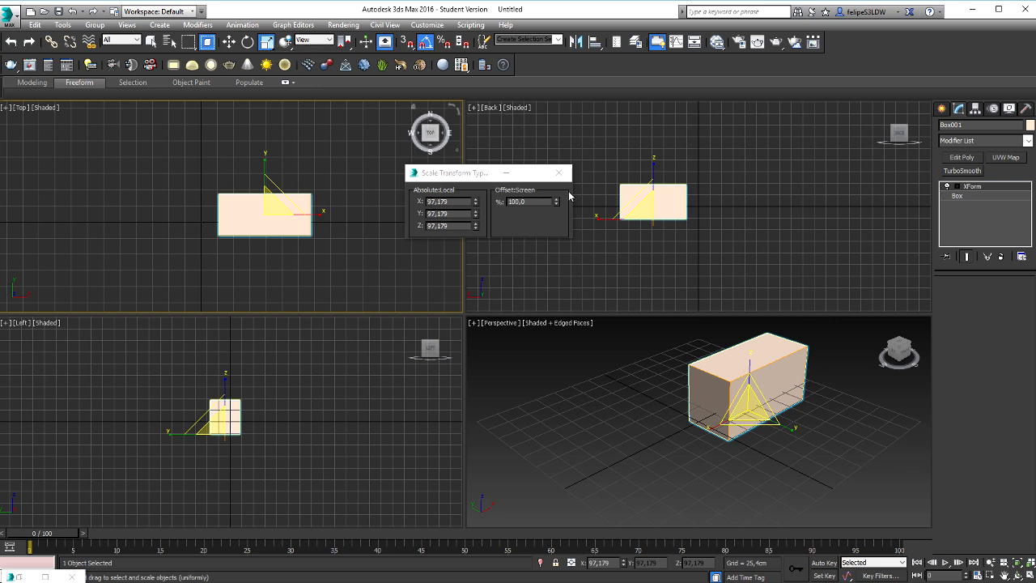
drag(556, 206, 568, 115)
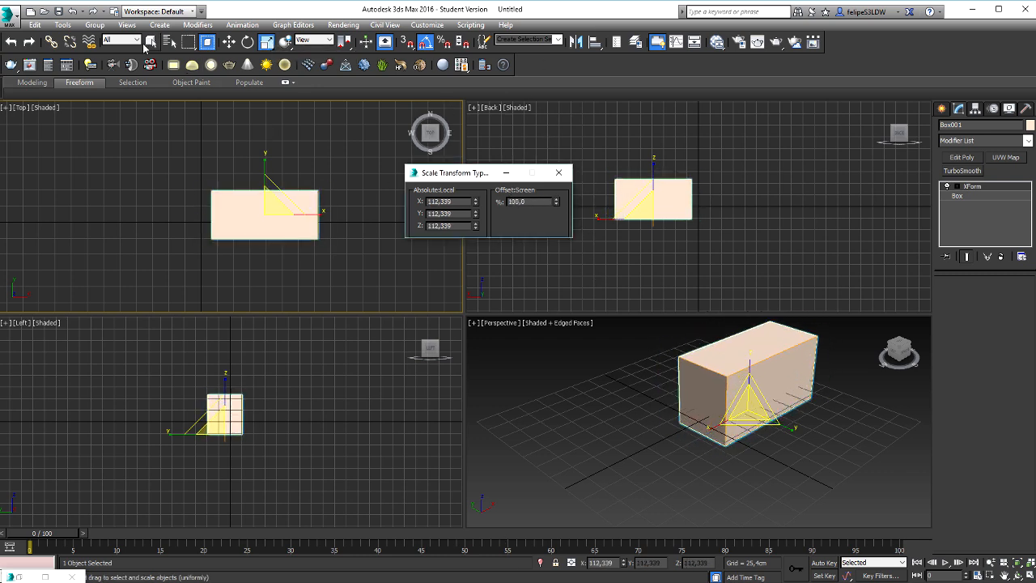
click(73, 12)
Enlarge the box uniformly with a screen offset of 200% in the Scale Transform Type-In
click(529, 202)
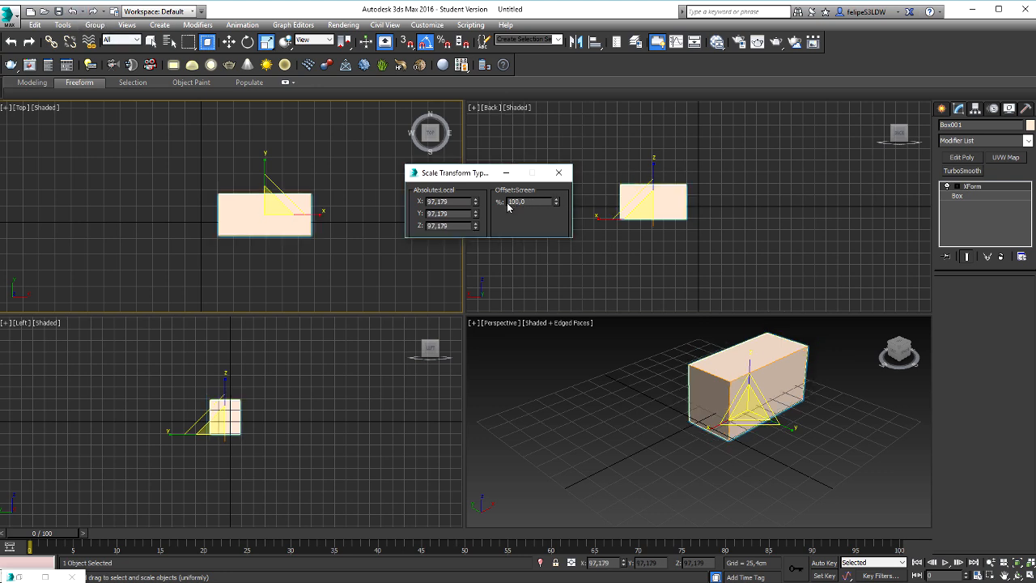
text(200)
key(Return)
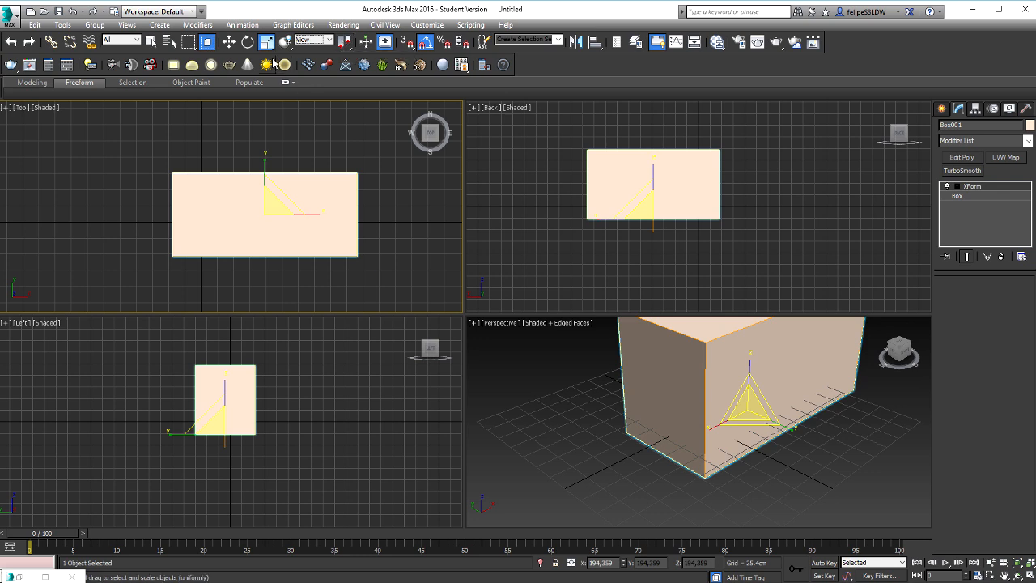
Activate the Move tool and examine the pivot at the base of the box from below in the Perspective view
click(229, 42)
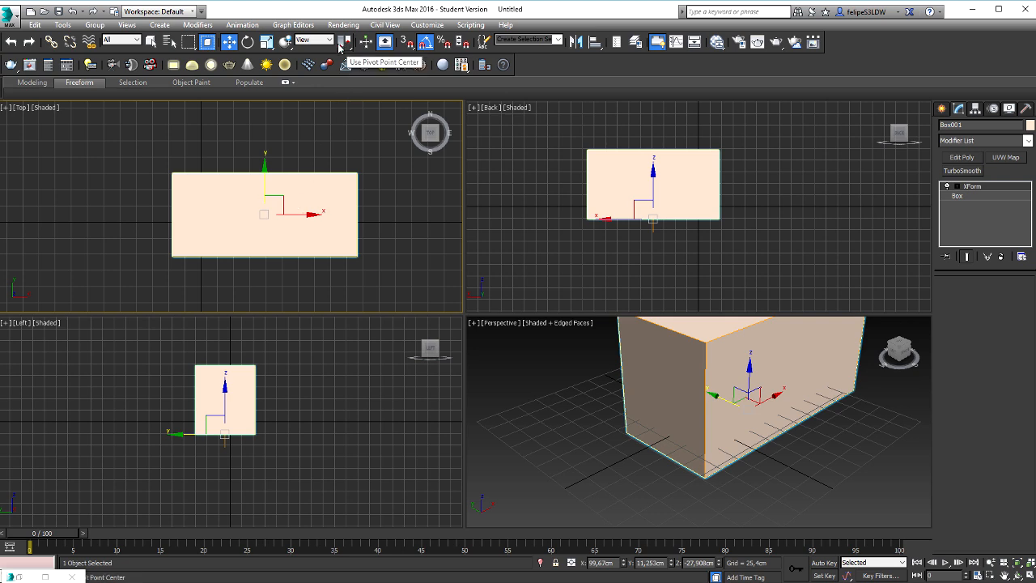
click(657, 235)
click(661, 214)
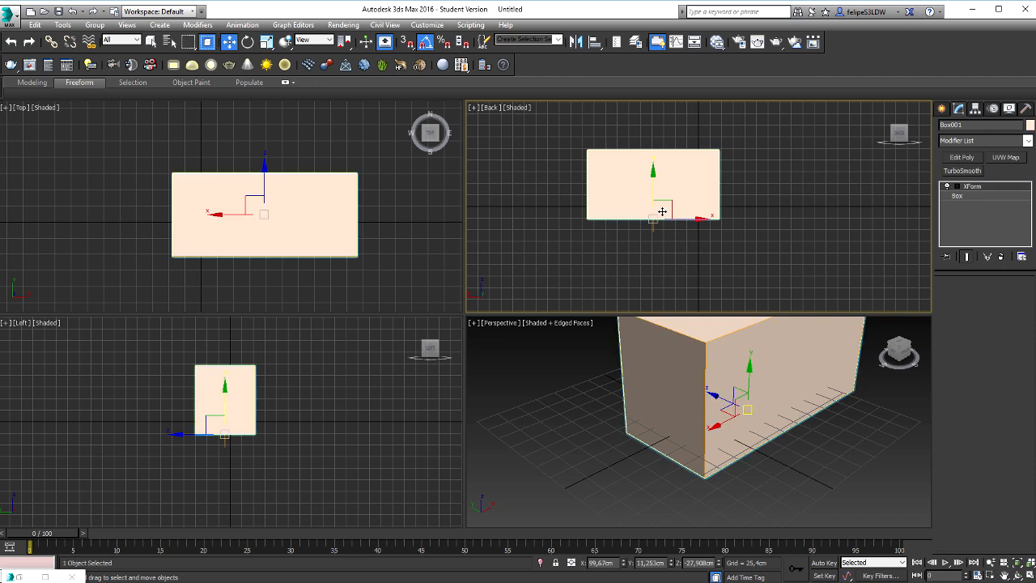
middle_drag(756, 423, 807, 424)
middle_drag(699, 477, 663, 439)
scroll(699, 447, up, 3)
scroll(692, 442, down, 3)
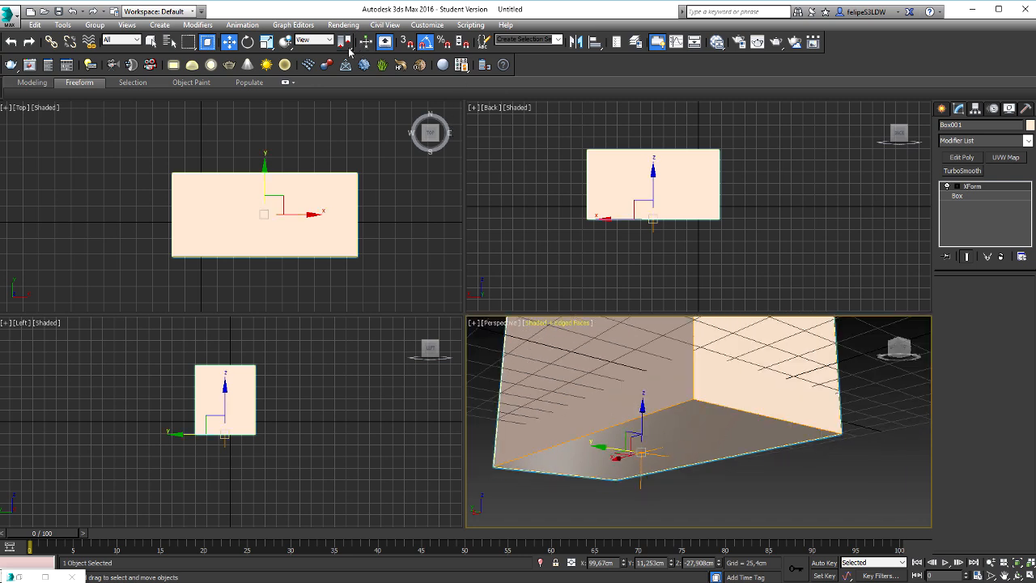
Try the selection center, and with the transform coordinate center active move the box in the Perspective view to about X 239, Y 86, Z 5 cm
drag(347, 44, 347, 91)
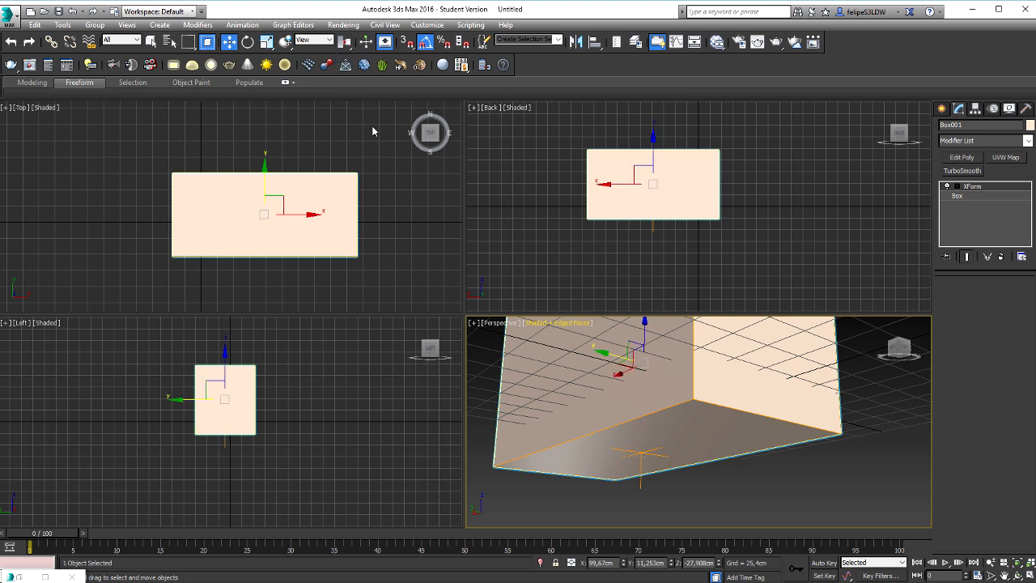
drag(346, 44, 350, 102)
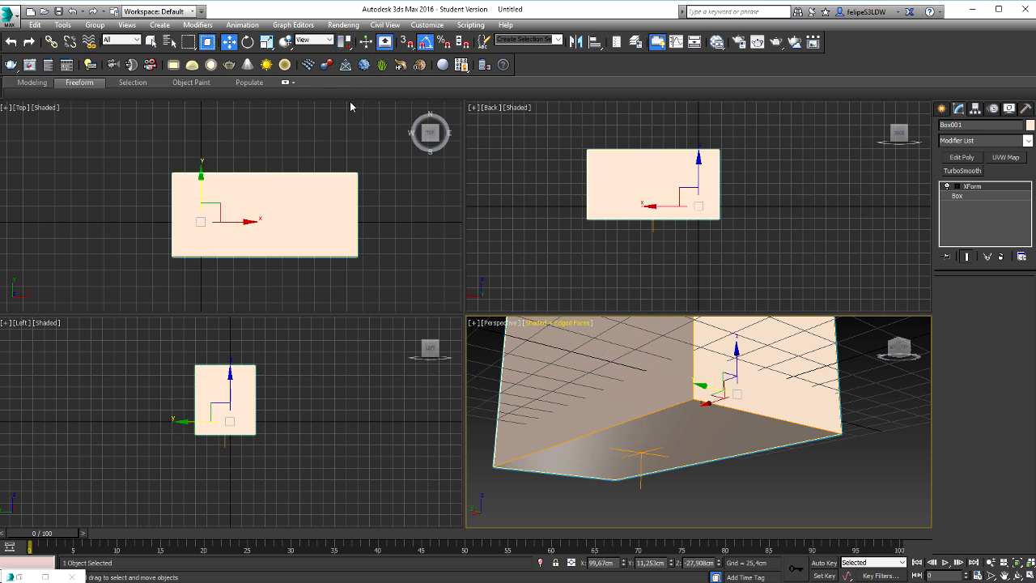
alt+middle_drag(697, 377, 669, 415)
mouse_move(680, 435)
mouse_down()
mouse_move(652, 364)
mouse_move(687, 439)
mouse_up()
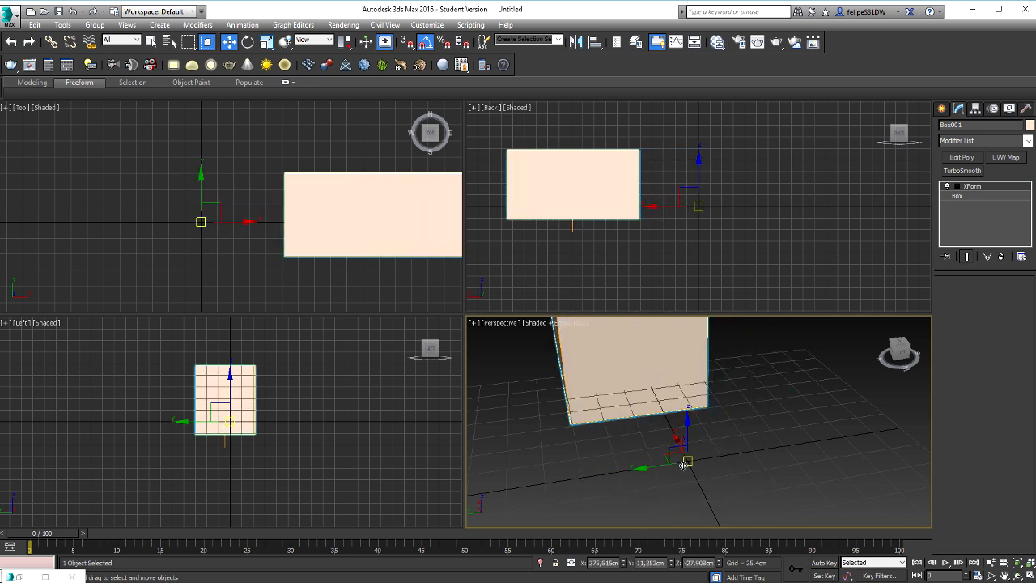
alt+middle_drag(687, 439, 752, 418)
drag(752, 419, 733, 454)
alt+middle_drag(733, 454, 645, 462)
Restore the pivot point center as the transform center and check the pivot at the base of the box in the Perspective view
drag(346, 42, 345, 66)
alt+middle_drag(575, 438, 648, 397)
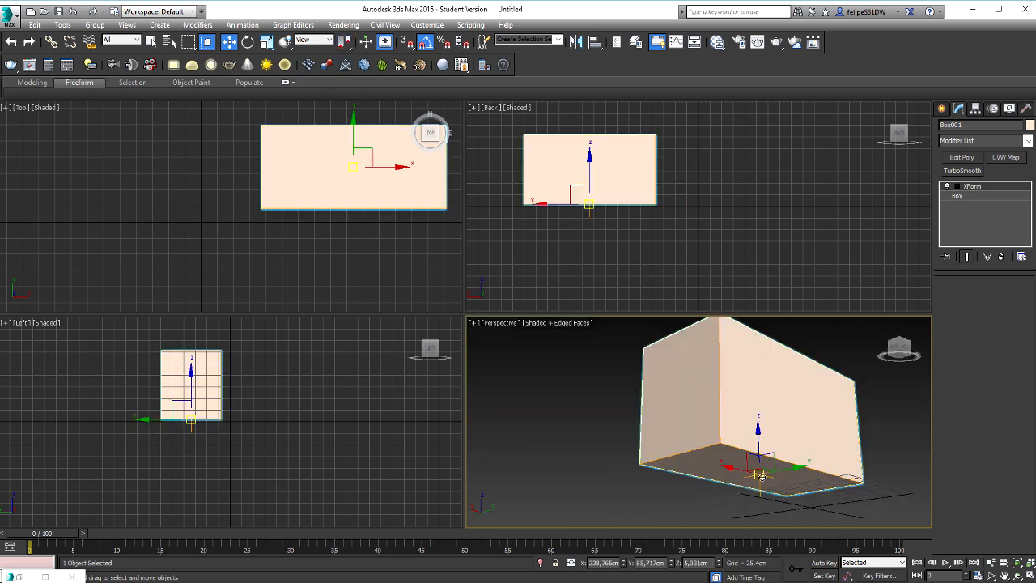
scroll(765, 479, up, 2)
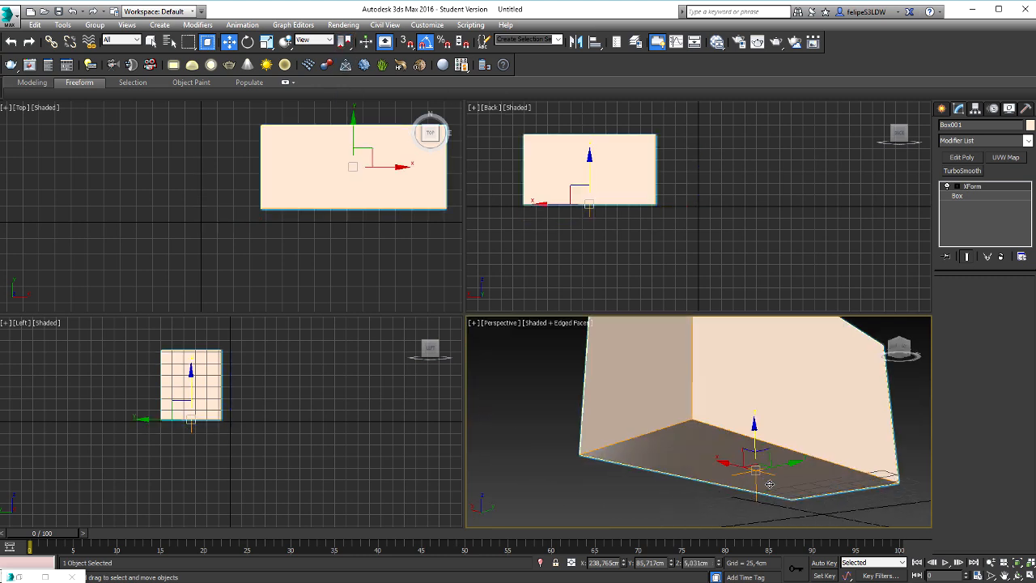
middle_drag(761, 480, 709, 480)
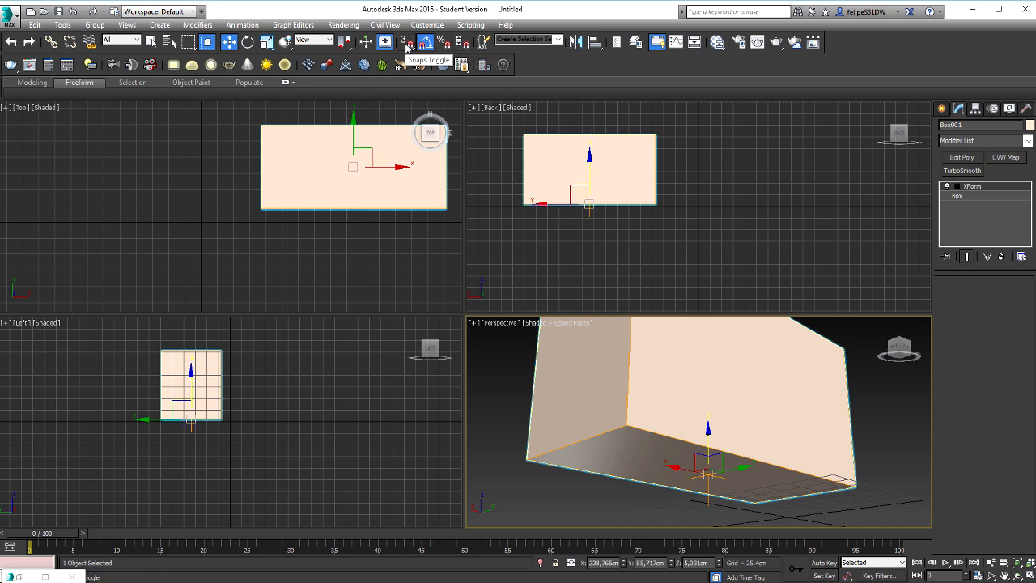
Deselect and reselect the box in the Top view, and show the Rotate gizmo followed by the Scale gizmo on it
alt+middle_drag(621, 344, 665, 425)
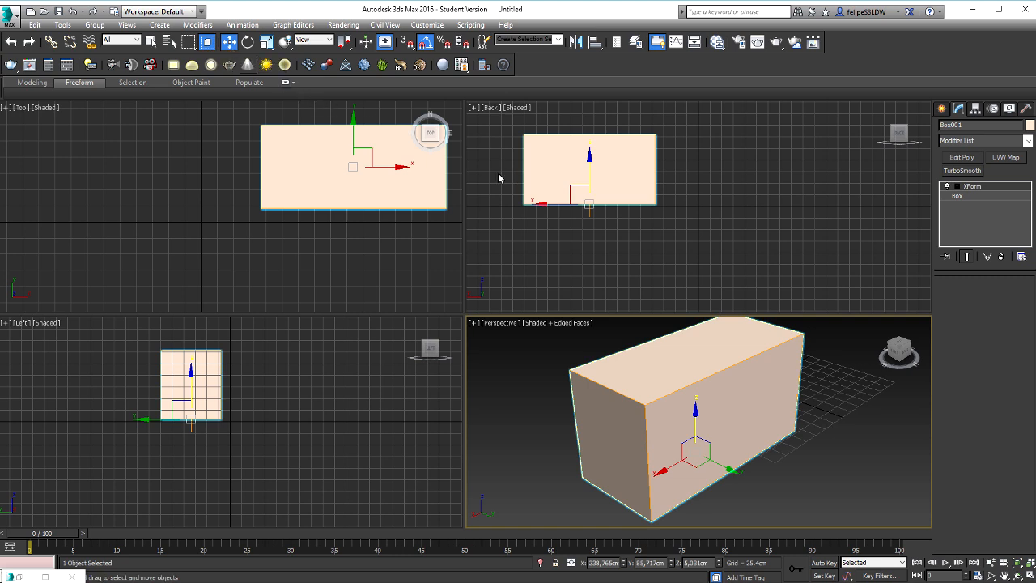
middle_drag(387, 175, 353, 208)
click(331, 261)
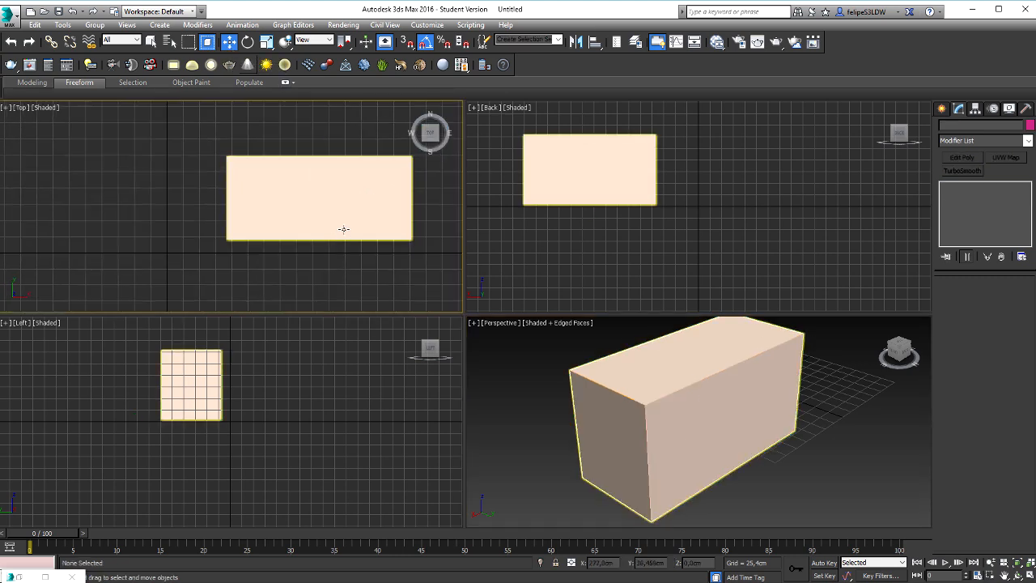
click(343, 229)
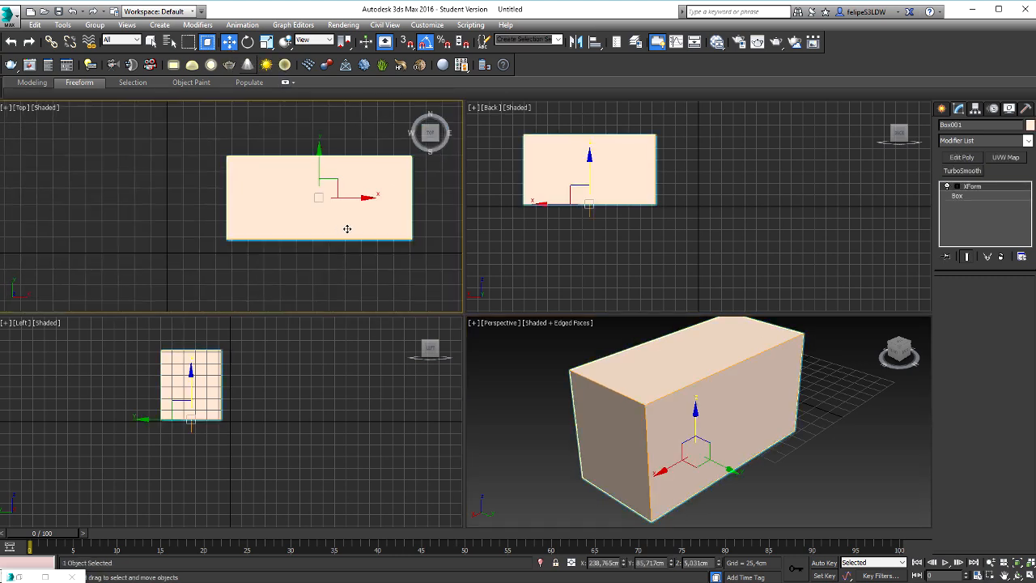
click(248, 42)
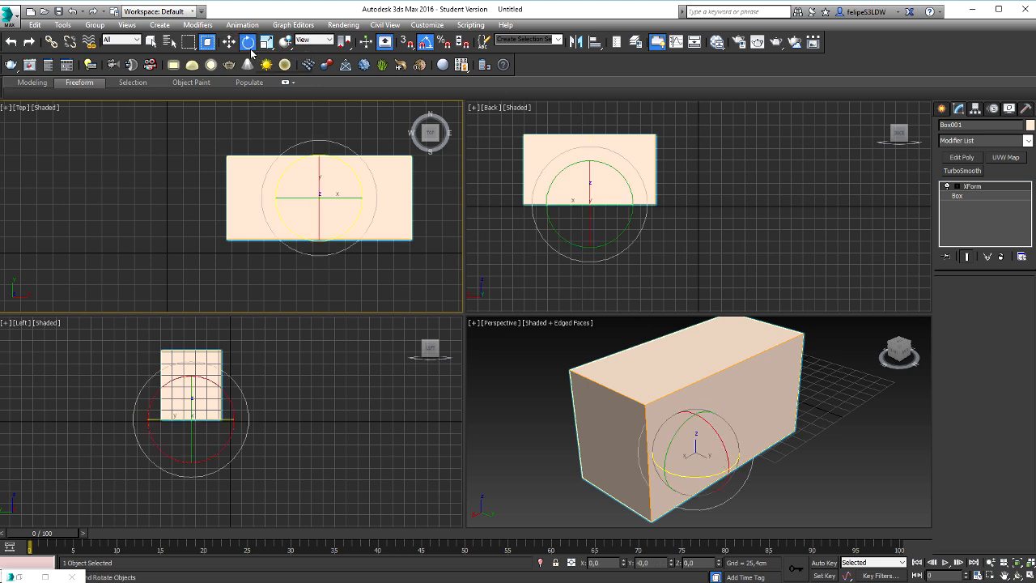
click(266, 45)
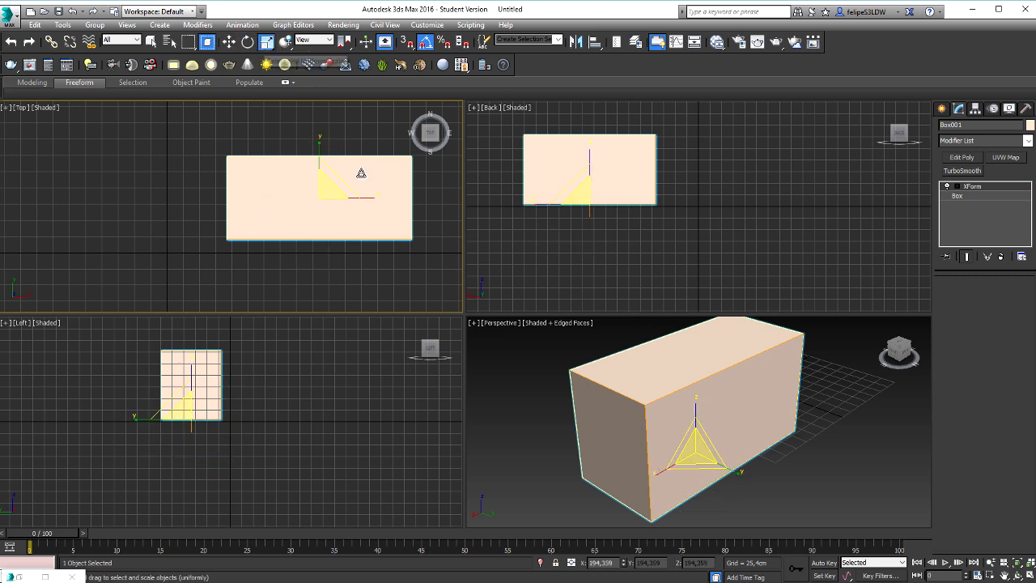
click(405, 44)
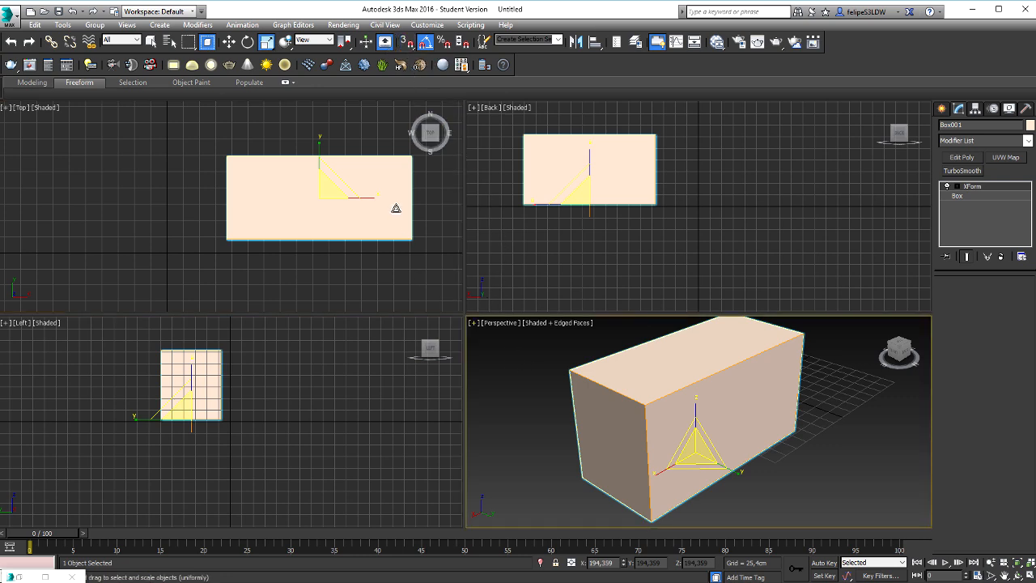
Turn on 3D snapping and review the grid and snap settings with the Endpoint snap active
mouse_move(309, 162)
middle_down()
mouse_move(267, 187)
mouse_move(299, 154)
middle_up()
scroll(302, 189, up, 1)
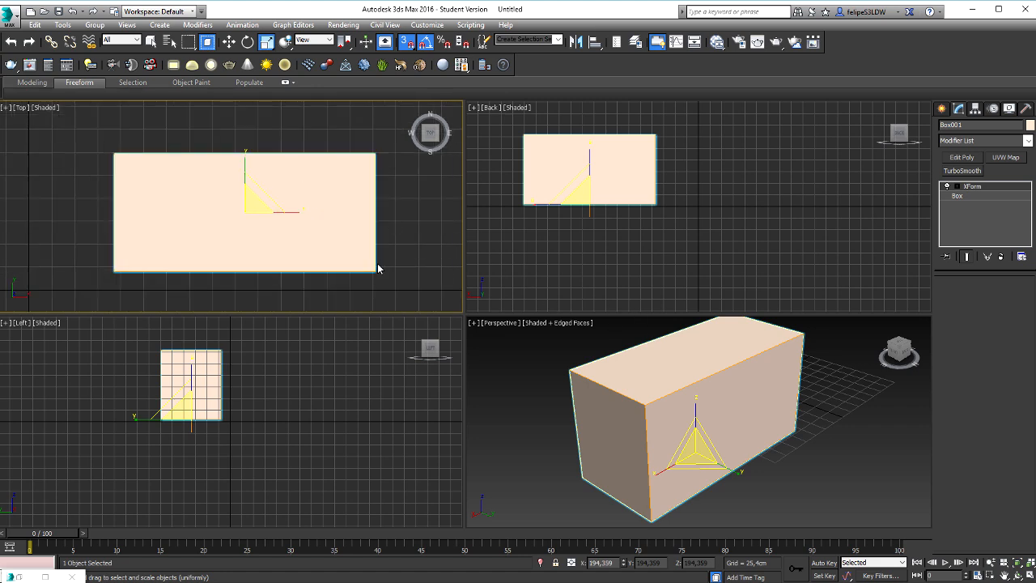
middle_drag(310, 240, 304, 240)
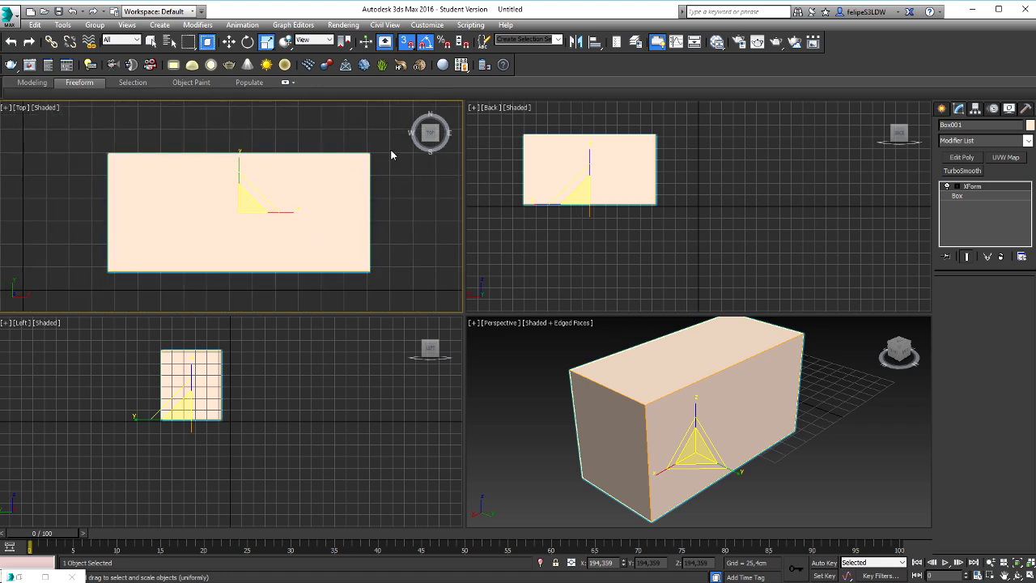
right_click(407, 44)
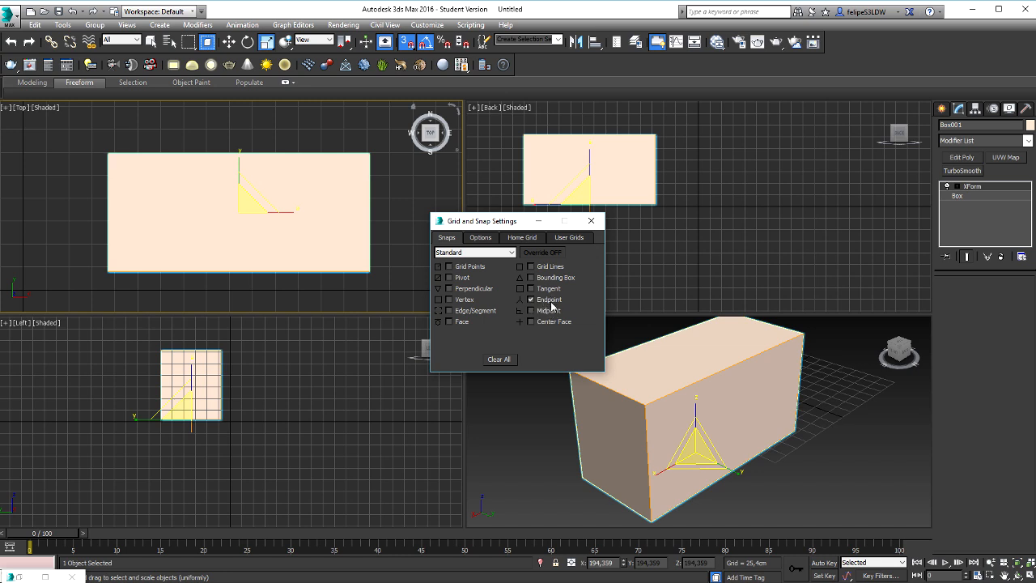
click(591, 220)
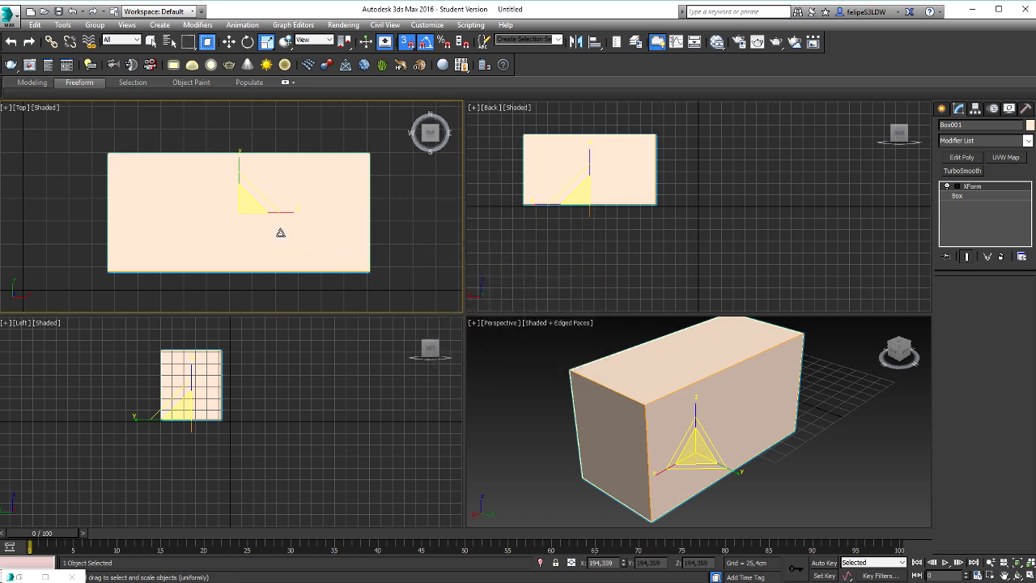
Try moving the large box by its bottom corner with the Endpoint snap in an orbited Top viewport, and cancel the move
click(229, 42)
mouse_move(240, 224)
alt+middle_down()
mouse_move(299, 273)
mouse_move(330, 240)
mouse_move(369, 97)
mouse_move(240, 254)
alt+middle_up()
scroll(240, 255, up, 3)
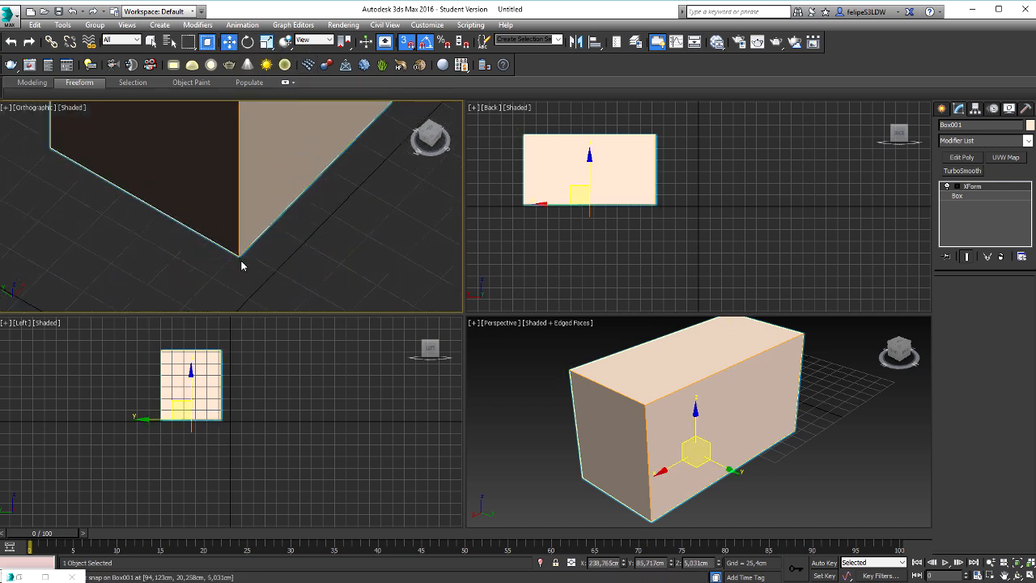
drag(240, 255, 239, 228)
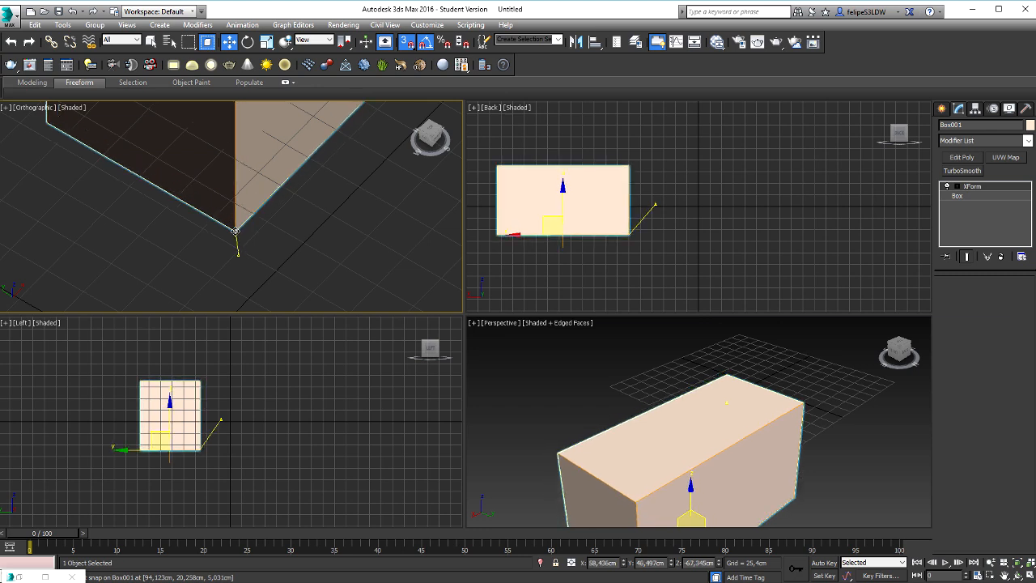
right_click(239, 229)
scroll(240, 259, down, 6)
scroll(234, 261, up, 2)
scroll(247, 257, down, 2)
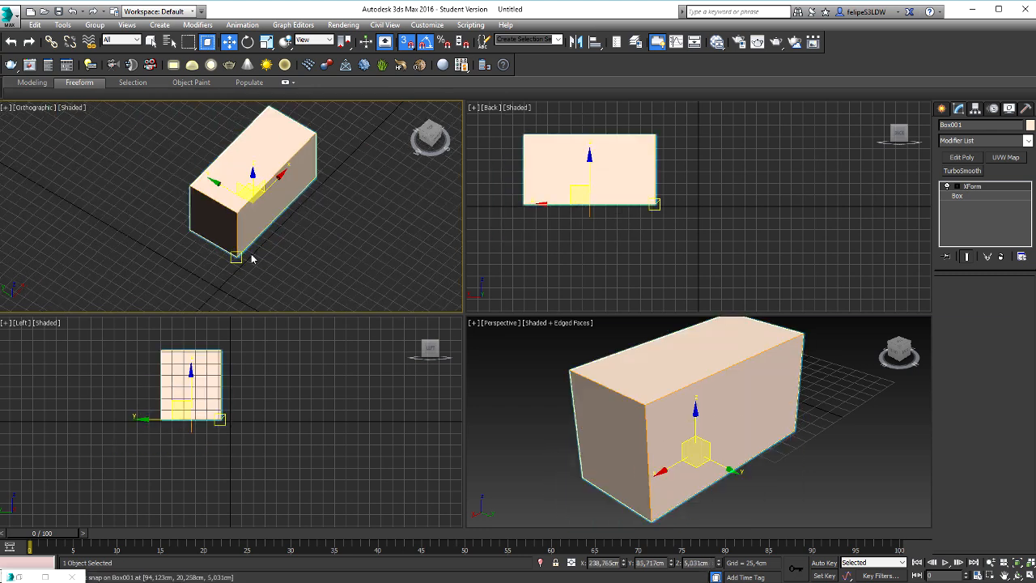
Create a second box beside the large one in the Perspective view, about 67.9 cm long, 90.3 cm wide and 127 cm high
alt+middle_drag(810, 386, 823, 357)
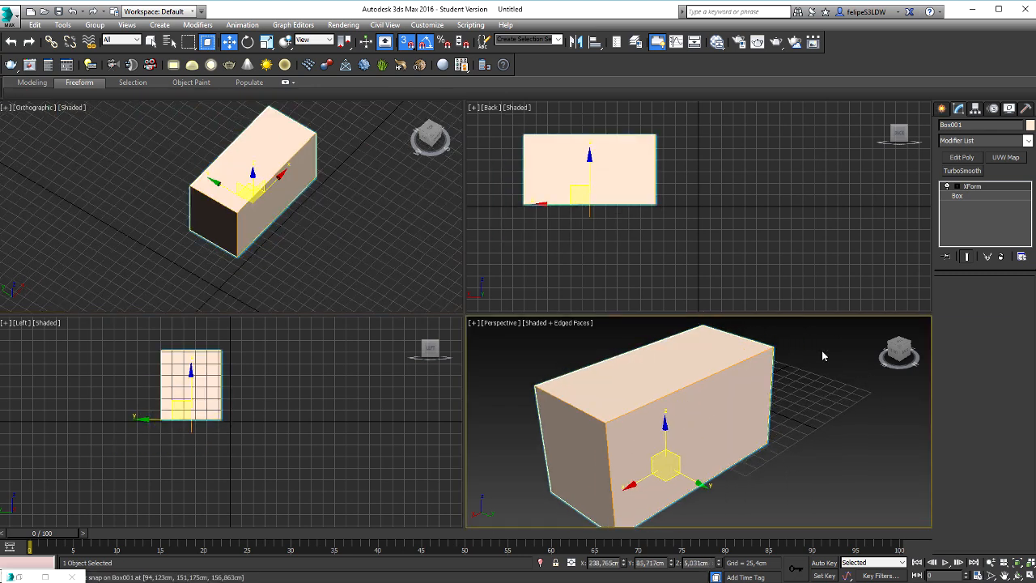
click(944, 109)
click(963, 183)
alt+middle_drag(761, 348, 766, 449)
drag(810, 419, 806, 464)
click(823, 365)
middle_drag(573, 396, 593, 427)
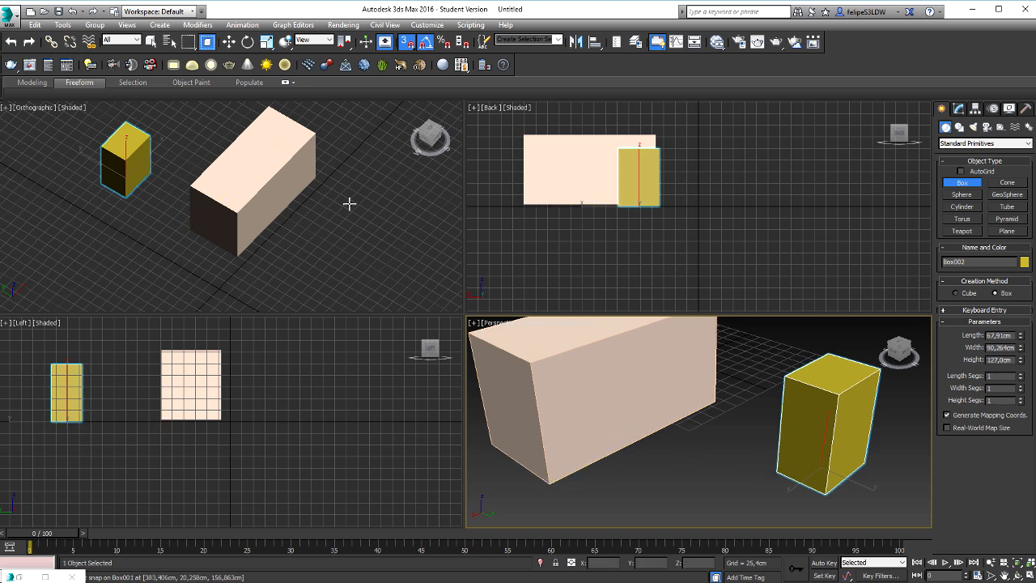
Move the yellow box by its bottom corner and snap it onto the nearest bottom corner of the large box
click(229, 42)
click(798, 451)
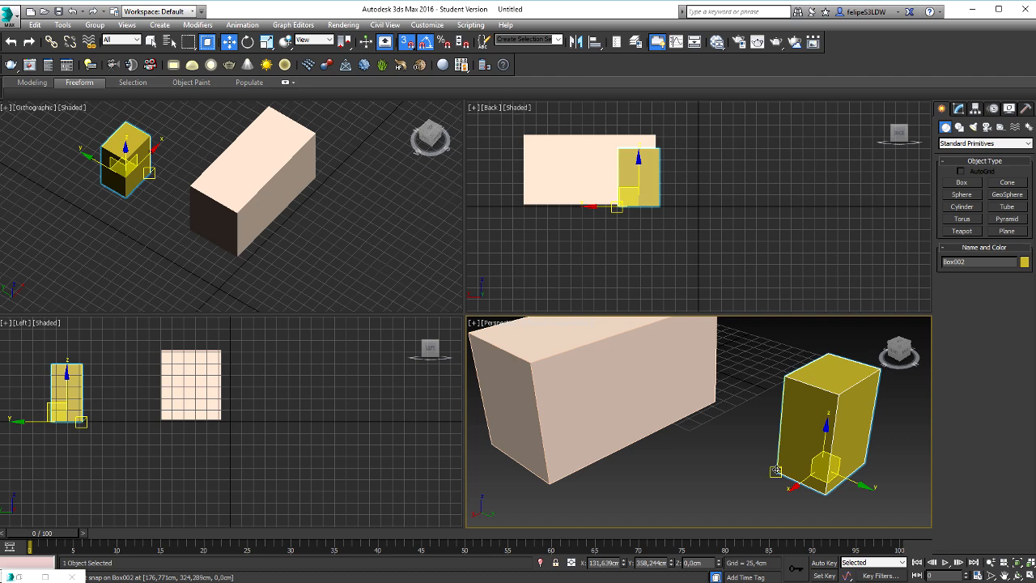
drag(776, 471, 588, 503)
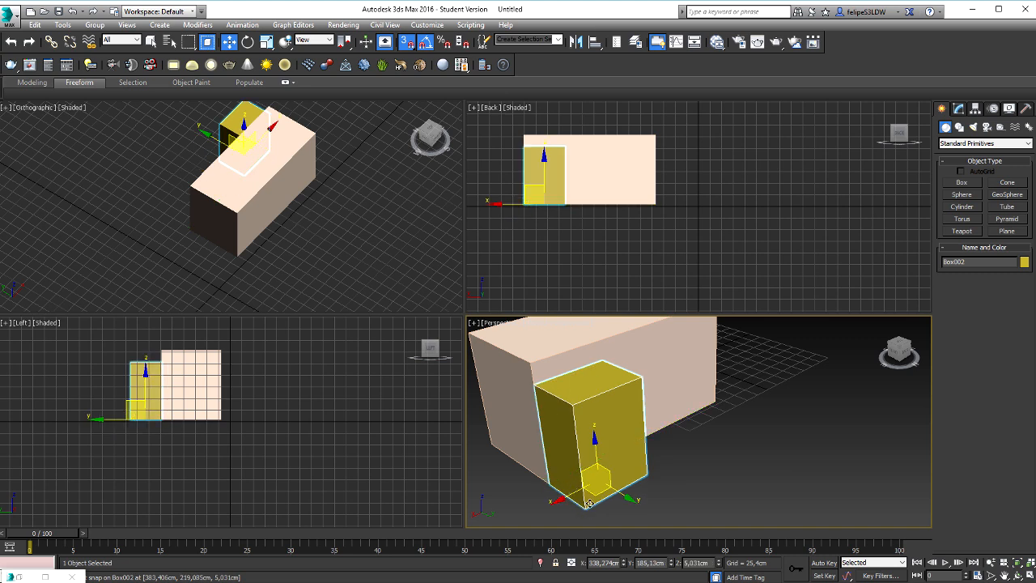
Examine from below and from the front how the yellow box's corner meets the large box
alt+middle_drag(678, 489, 710, 478)
middle_drag(710, 478, 793, 472)
middle_drag(793, 472, 820, 481)
scroll(879, 419, up, 10)
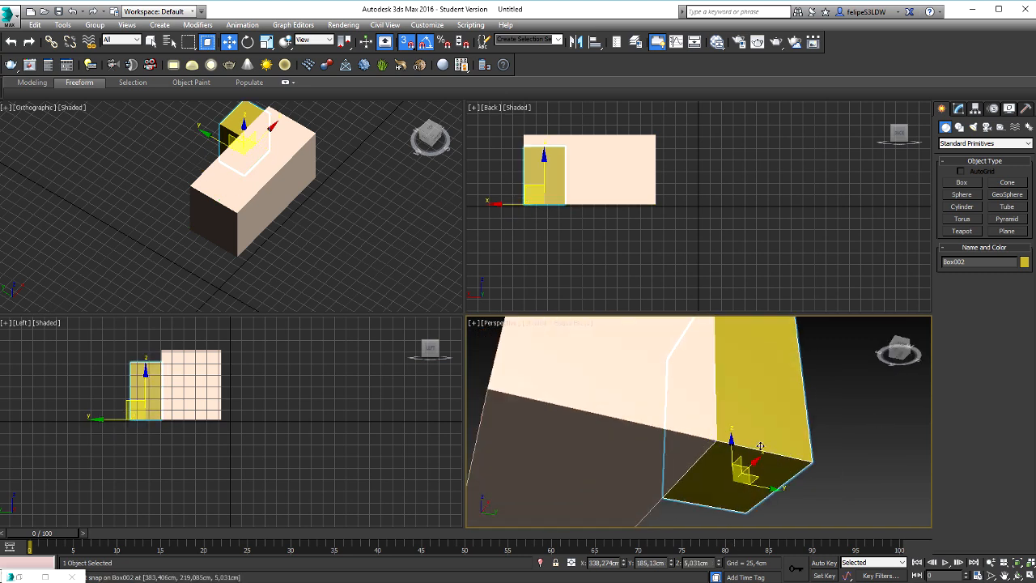
scroll(697, 449, down, 10)
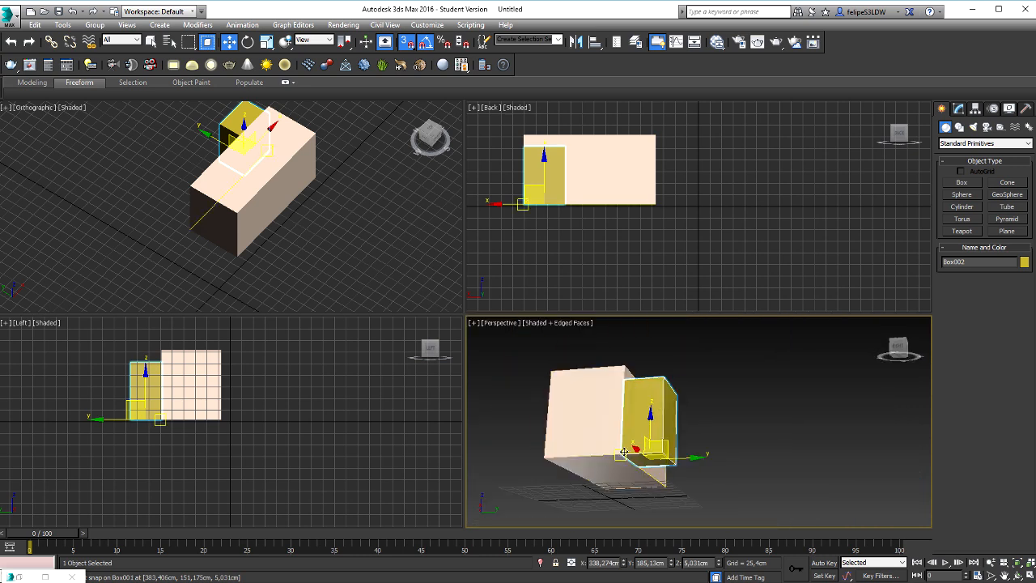
scroll(680, 454, up, 6)
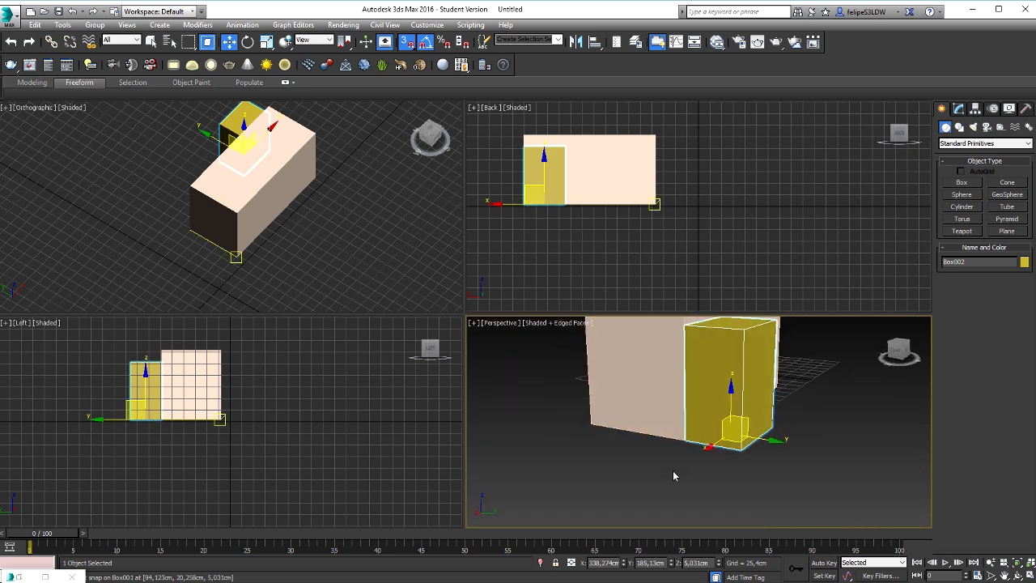
middle_drag(676, 463, 668, 493)
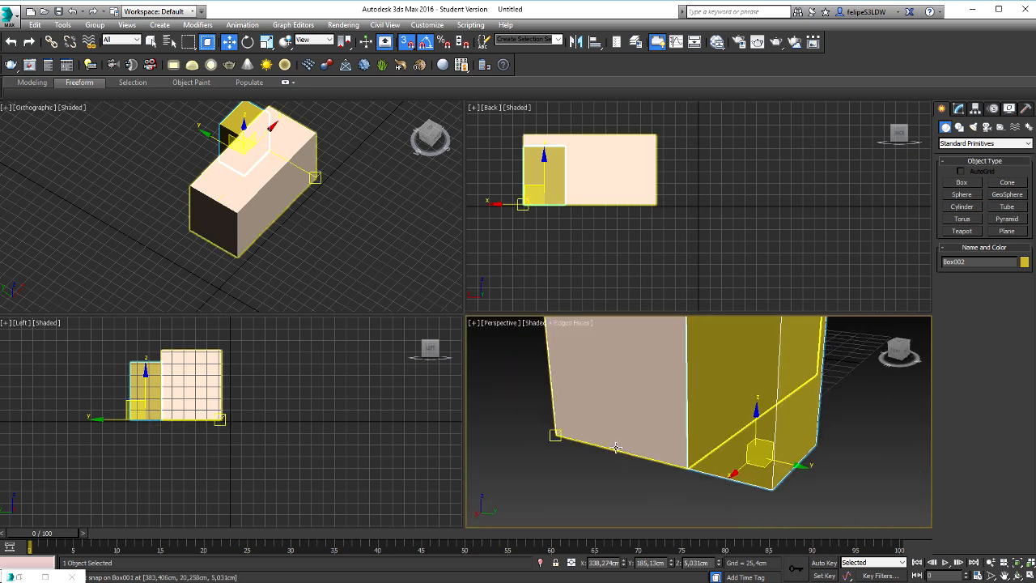
Enable the Midpoint snap alongside Endpoint and check it on the yellow box's bottom edge
right_click(407, 42)
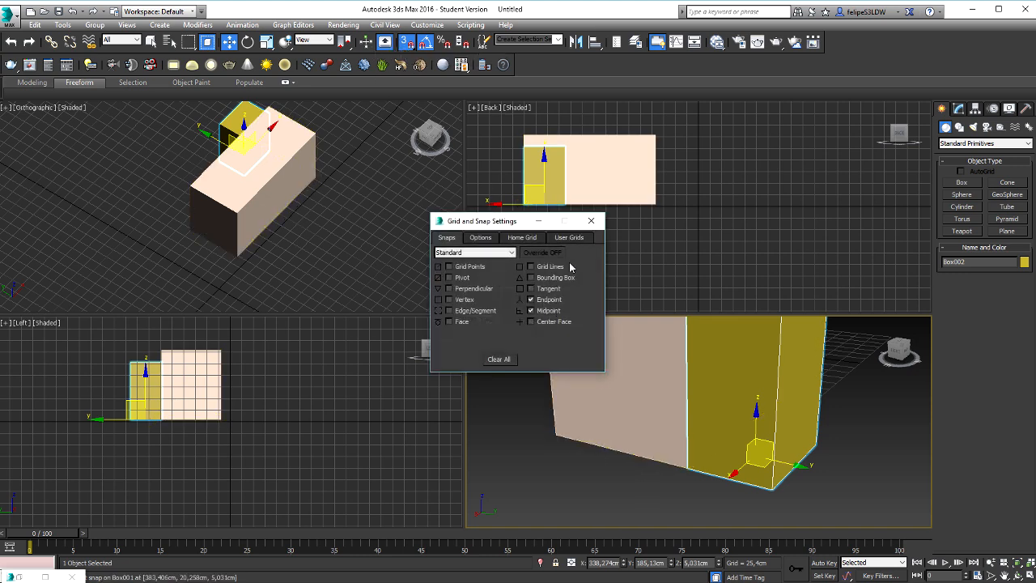
click(591, 220)
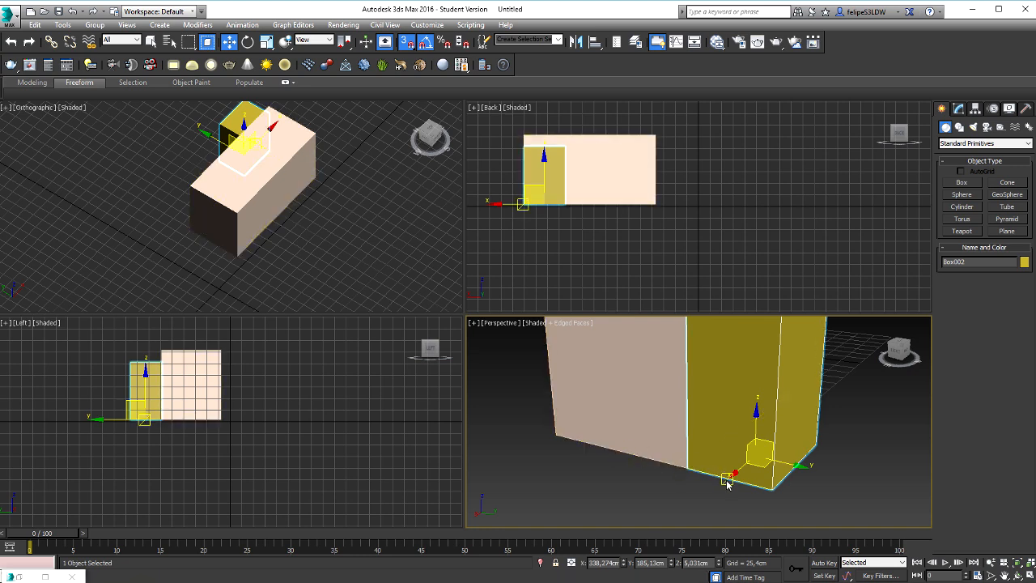
scroll(727, 478, down, 5)
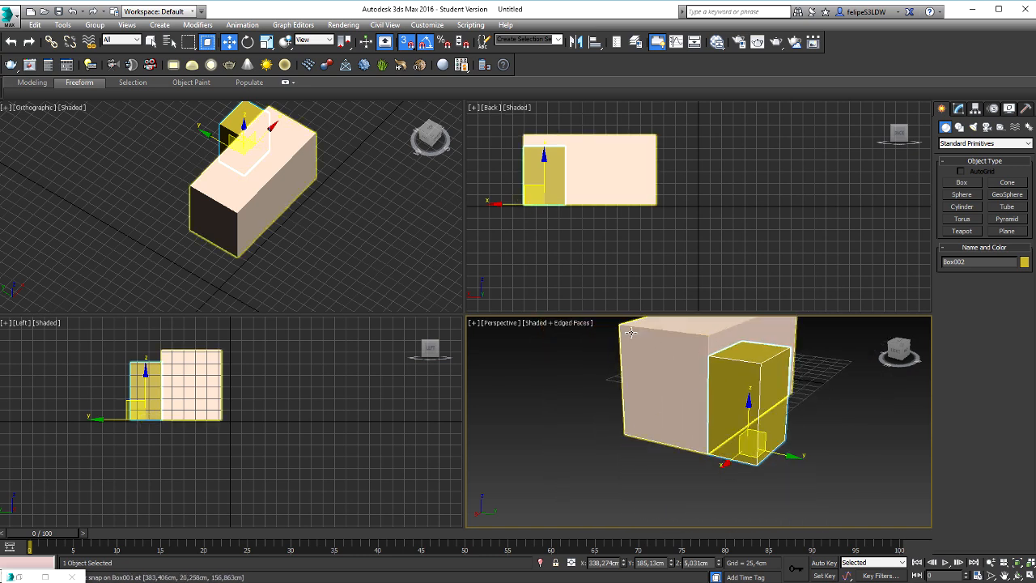
middle_drag(733, 458, 730, 493)
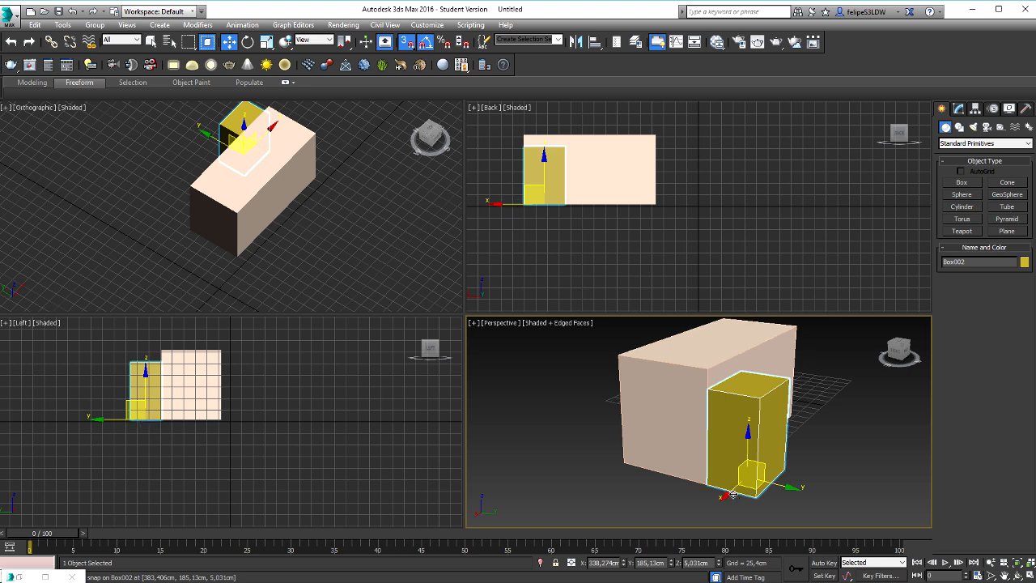
scroll(735, 498, up, 5)
scroll(758, 521, down, 6)
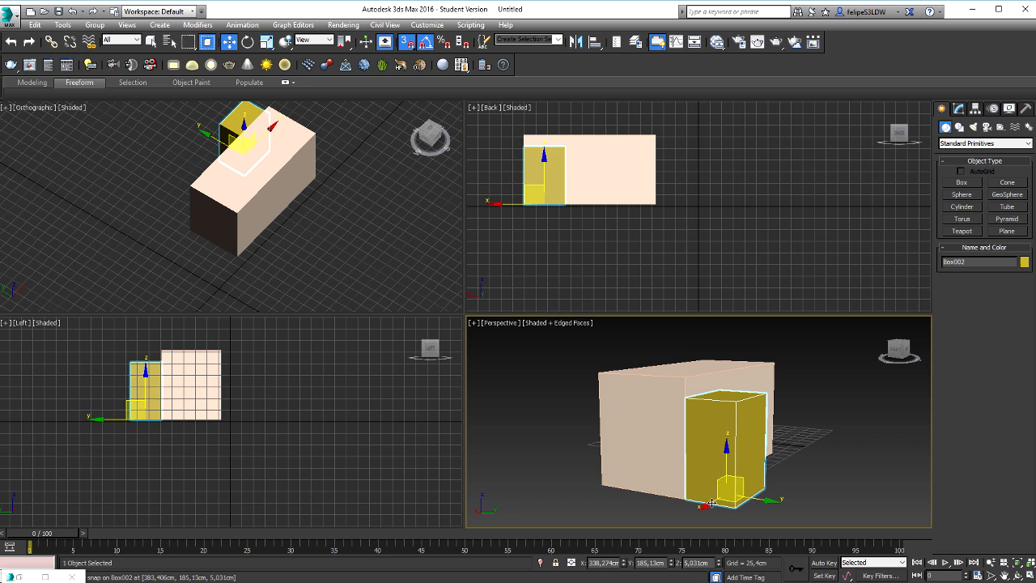
Move the yellow box by the midpoint of its bottom edge, snap it onto the large box's top corner, and deselect it
alt+middle_drag(717, 510, 763, 493)
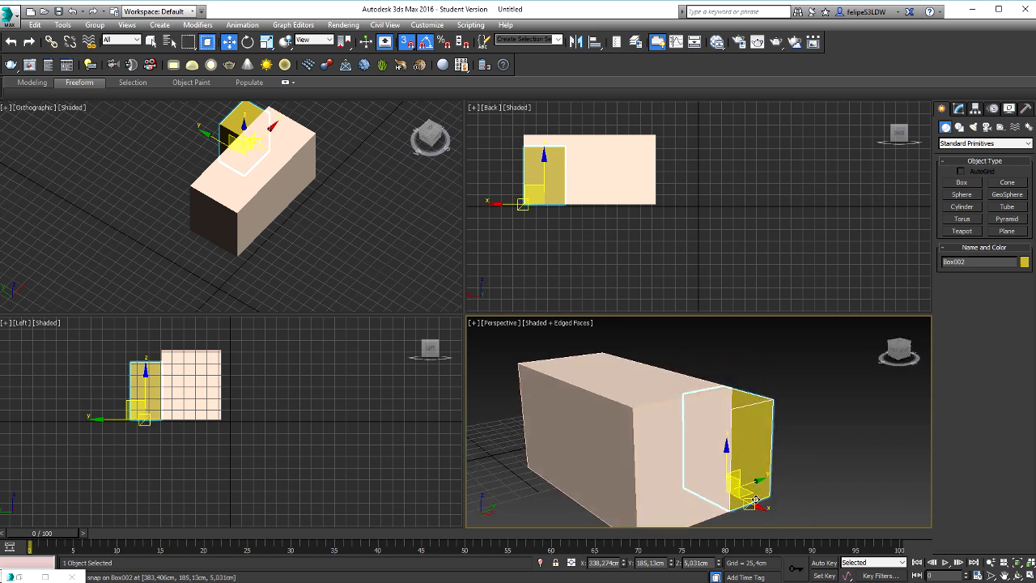
drag(755, 500, 636, 409)
alt+middle_drag(687, 456, 592, 457)
click(568, 438)
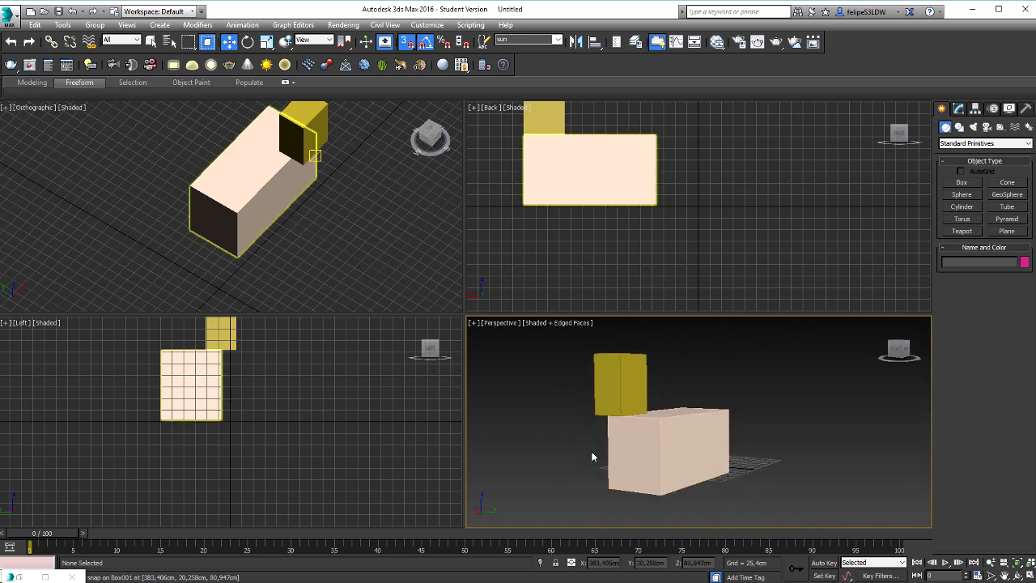
Delete the yellow box and select the remaining large box in the Orthographic view
click(635, 384)
key(Delete)
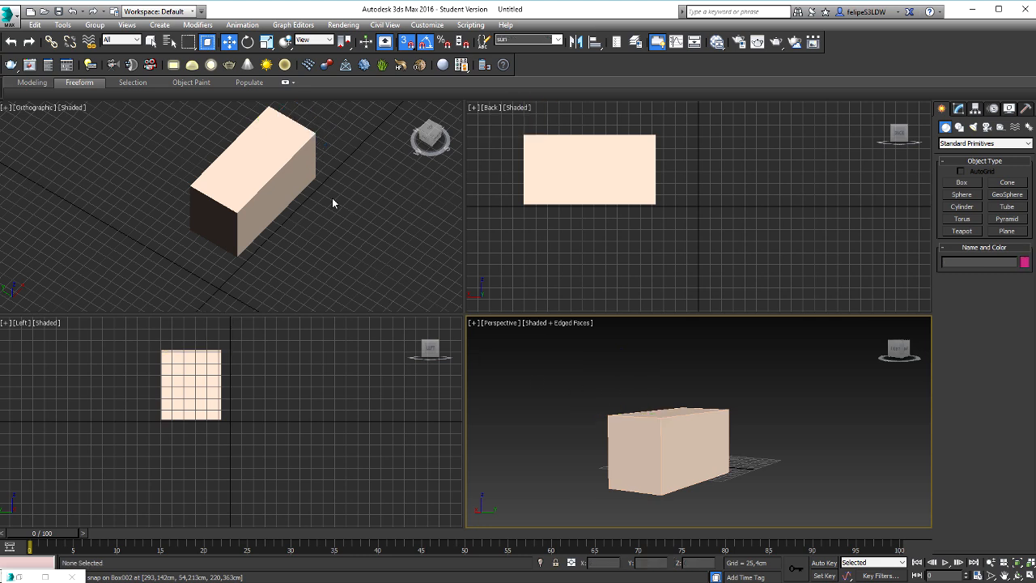
middle_drag(332, 203, 351, 225)
click(288, 190)
alt+middle_drag(288, 189, 293, 151)
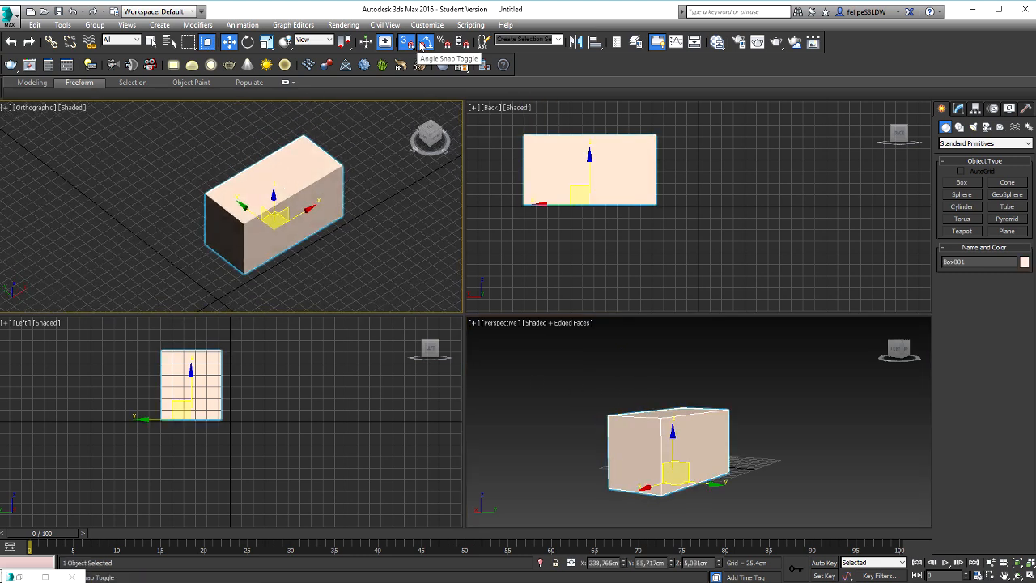
Turn off the angle snap and return the Orthographic viewport to the Top view with the box centred
alt+middle_drag(337, 142, 346, 157)
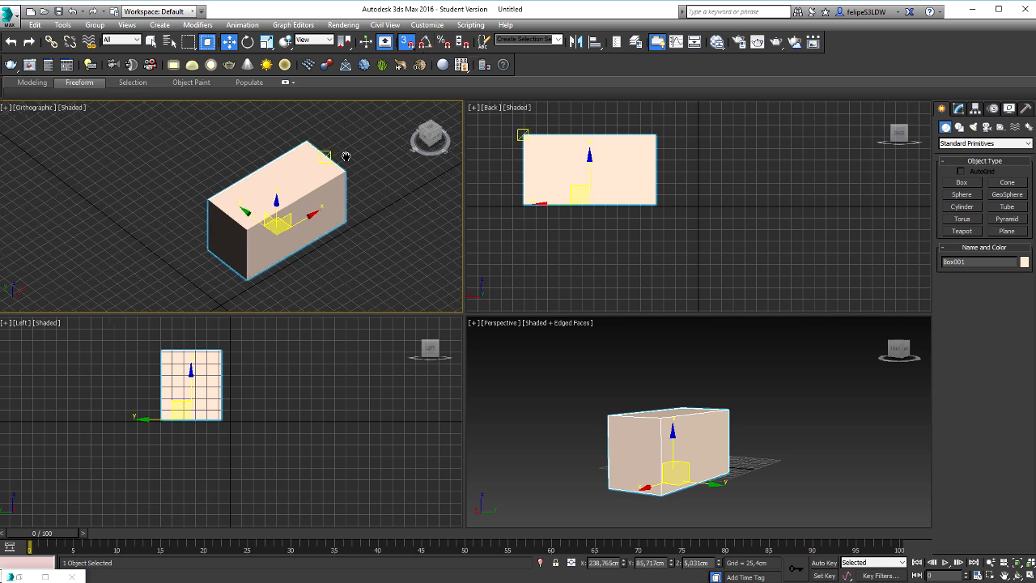
scroll(340, 162, up, 3)
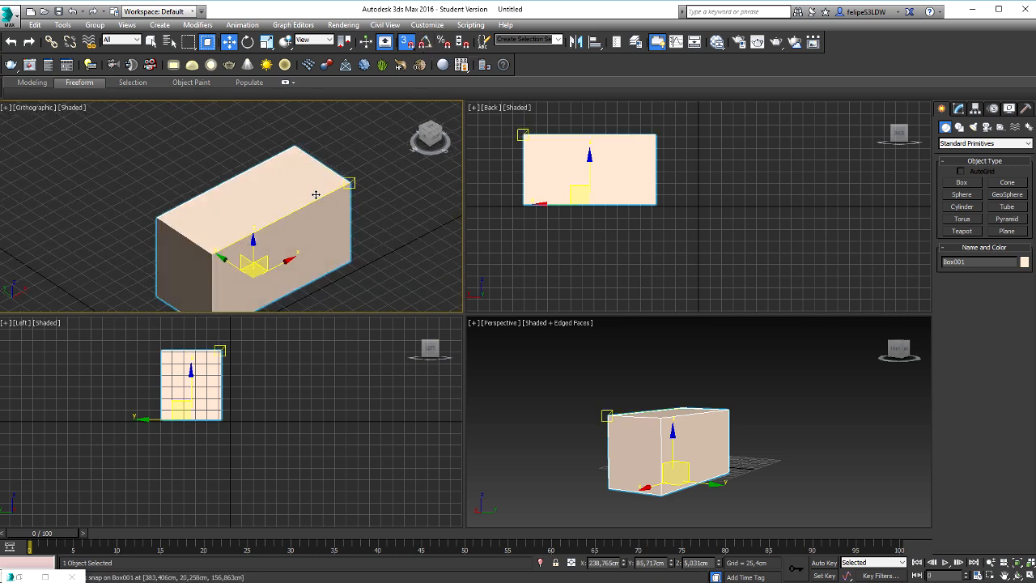
key(t)
middle_drag(316, 207, 210, 216)
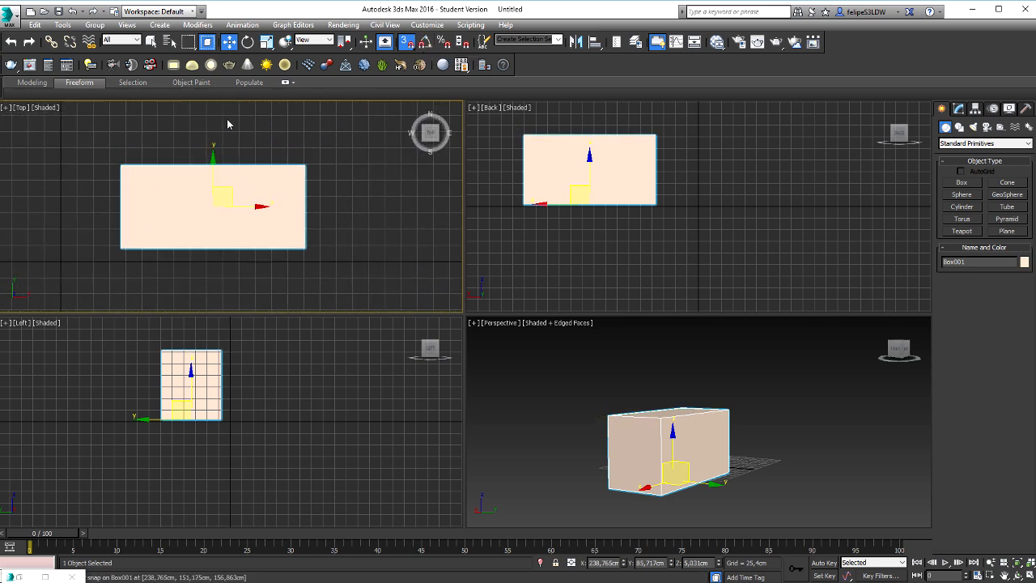
Activate the Rotate tool, turn off 3D snapping and try rotating the box freely in the Top view, cancelling the rotation
click(250, 42)
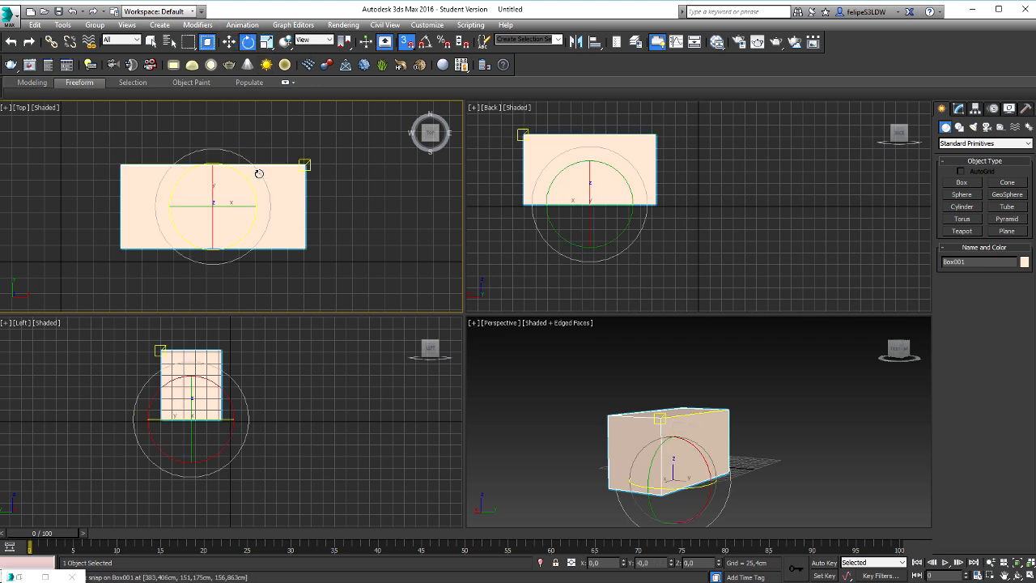
click(404, 46)
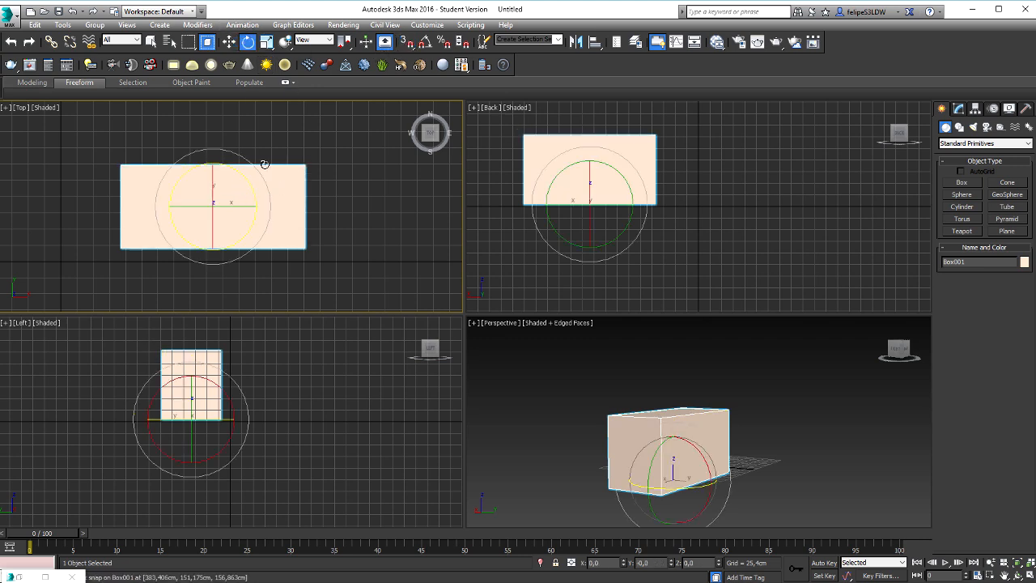
drag(264, 164, 316, 93)
right_click(316, 93)
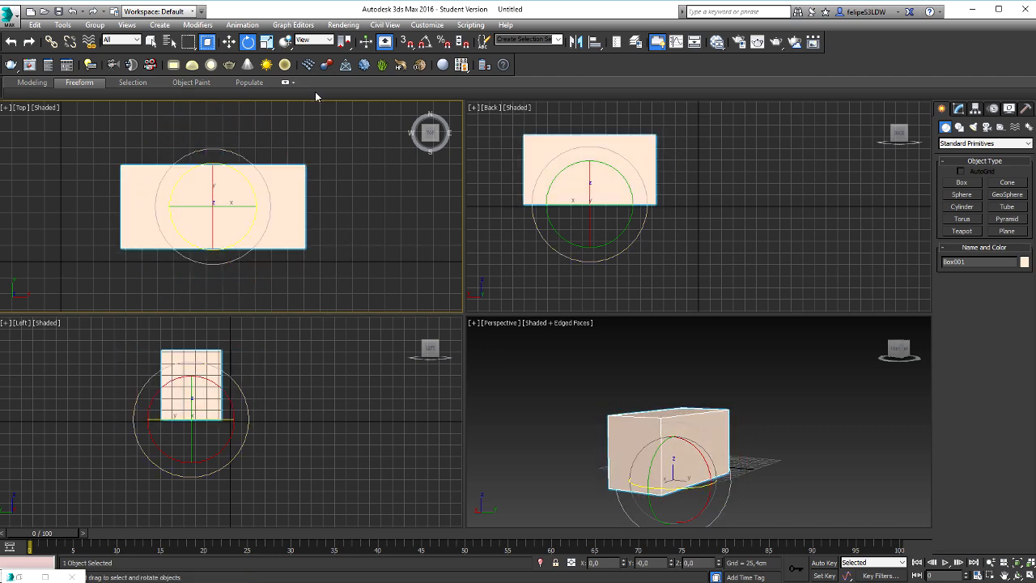
Turn on the angle snap and try rotating the box to -55 degrees about Z in the Top view, cancelling the rotation
click(415, 46)
drag(268, 173, 262, 224)
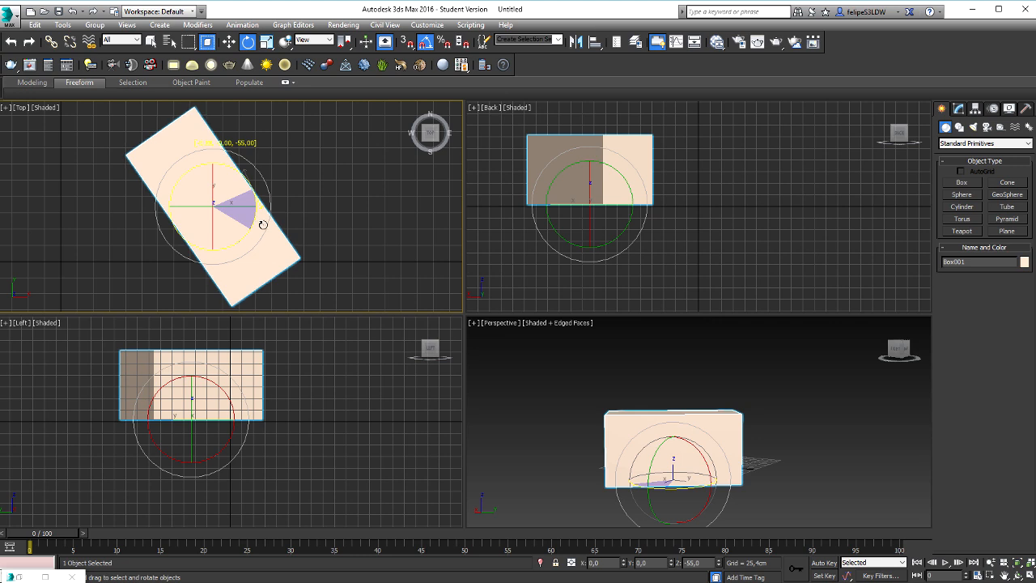
right_click(262, 224)
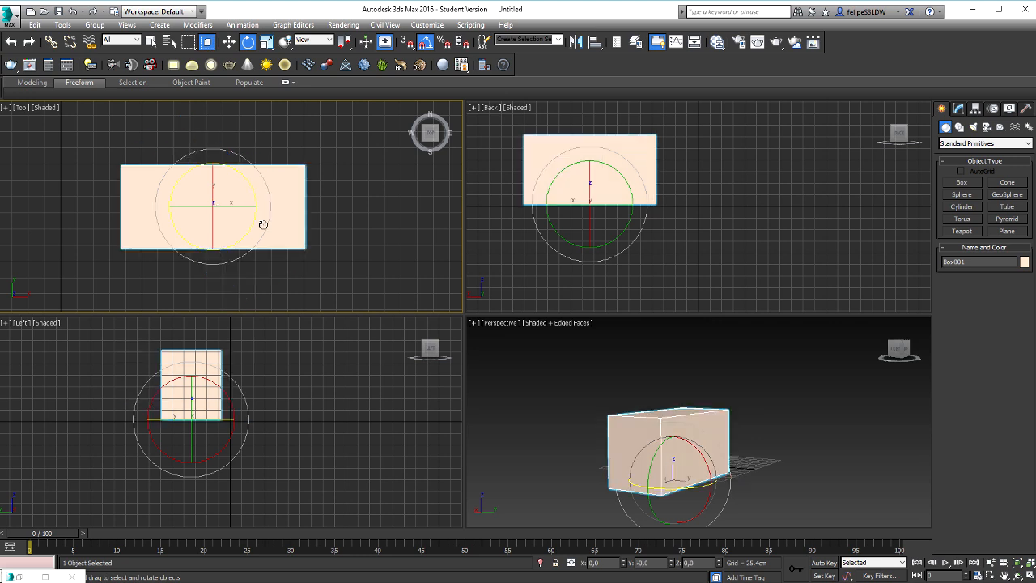
Set the angle snap increment to 10 degrees and try rotating the box with it in the Top view
right_click(427, 43)
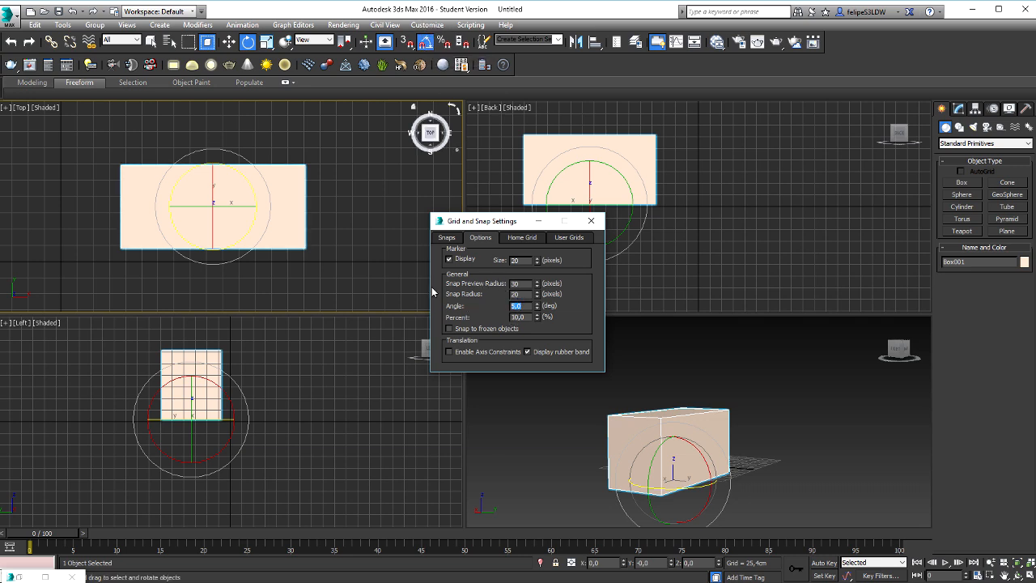
text(10)
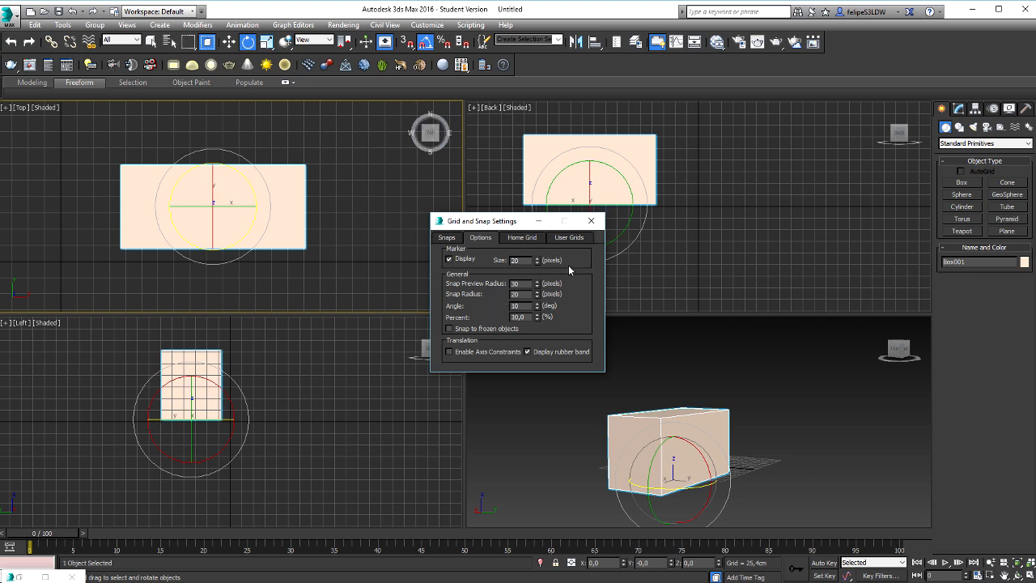
click(594, 222)
mouse_move(247, 192)
mouse_down()
mouse_move(259, 209)
mouse_move(262, 182)
mouse_up()
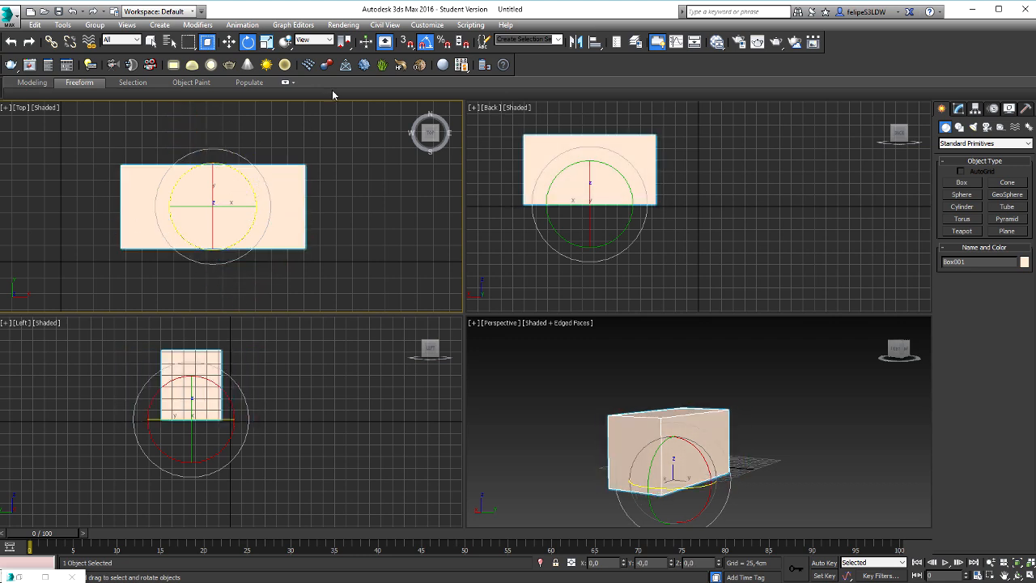
Set the angle snap increment to 5 degrees in the grid and snap settings and close them
right_click(427, 45)
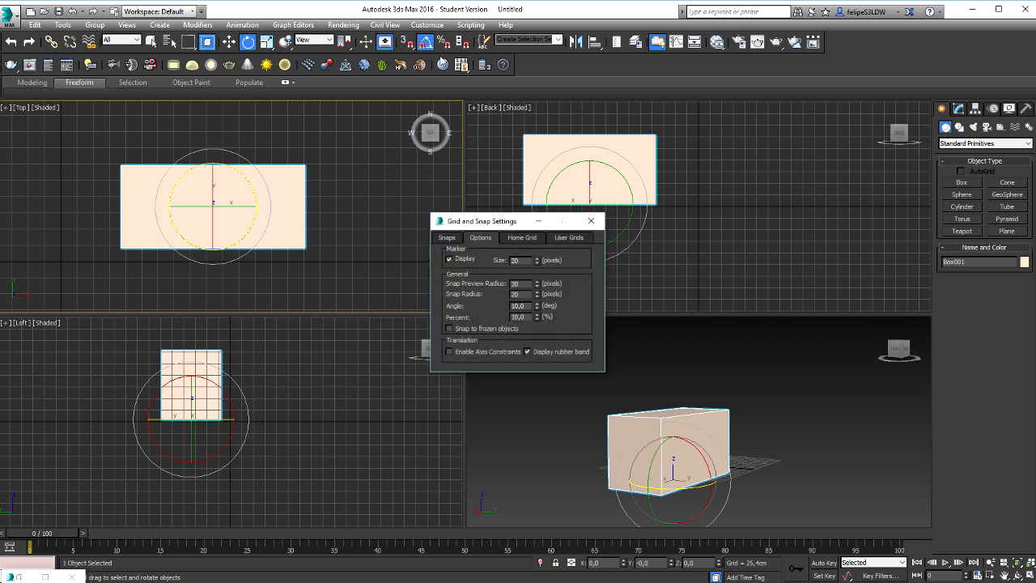
double_click(516, 305)
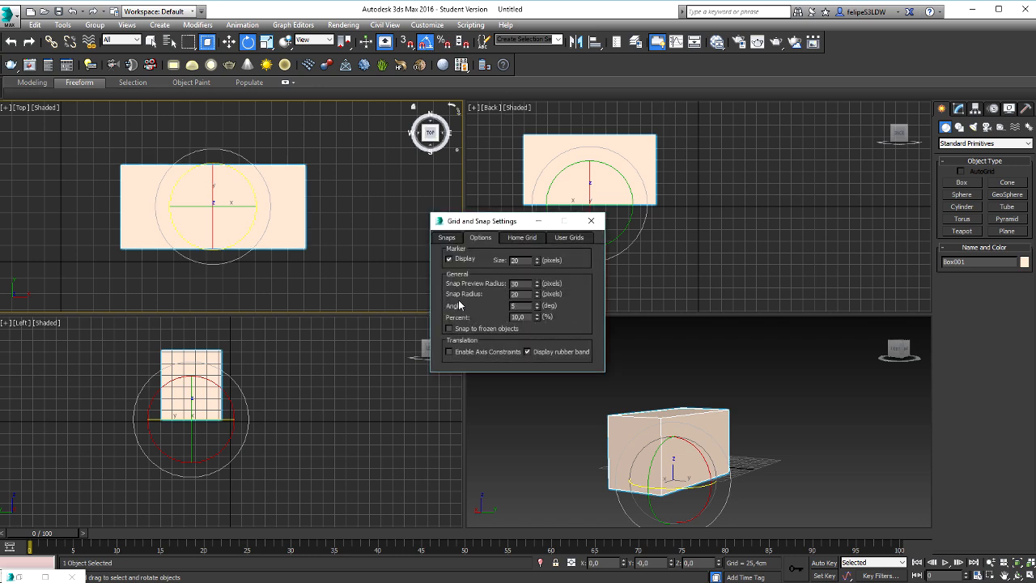
click(591, 221)
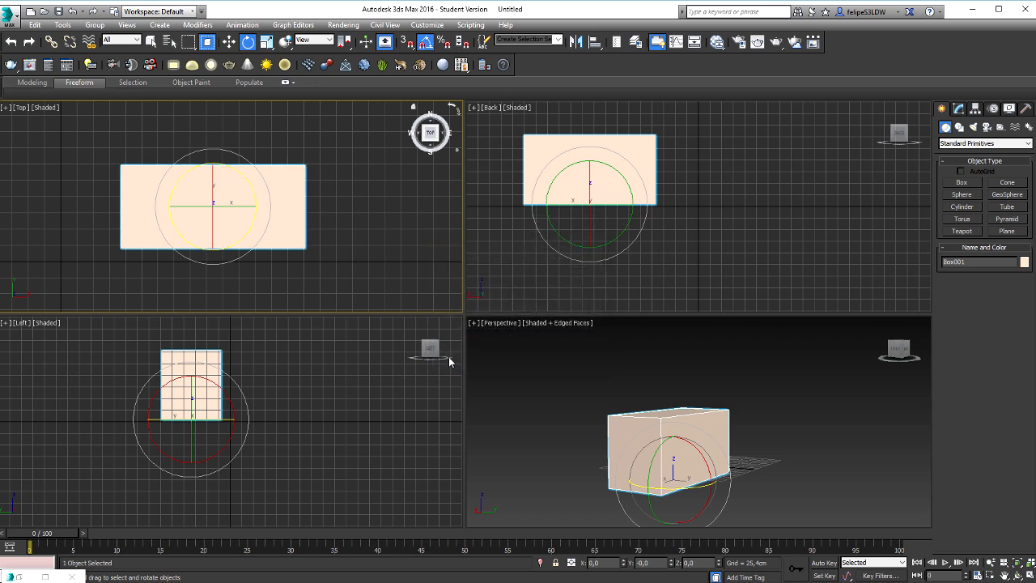
Try naming a selection set "sun" for the box and leave nothing selected
click(431, 268)
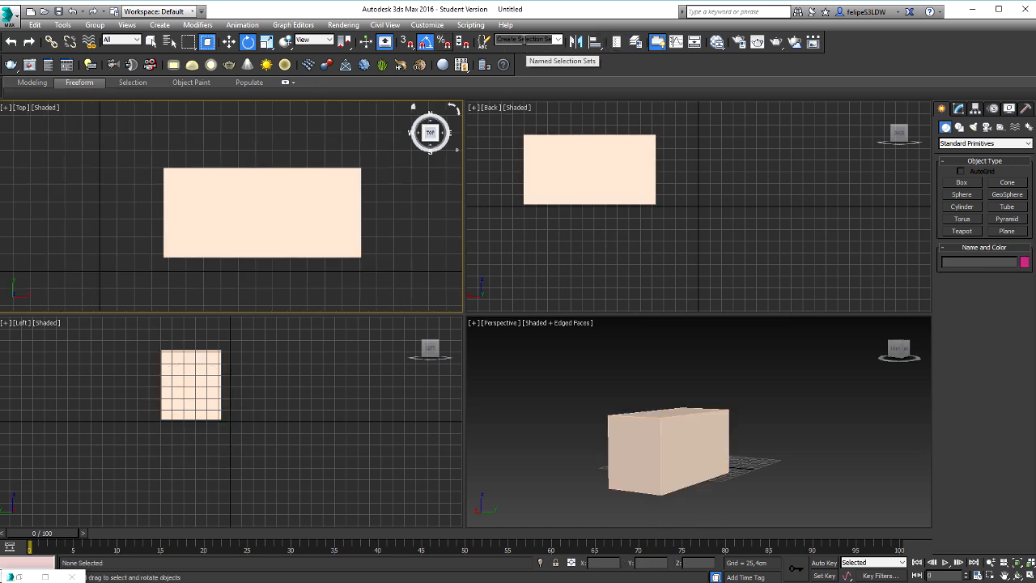
click(340, 184)
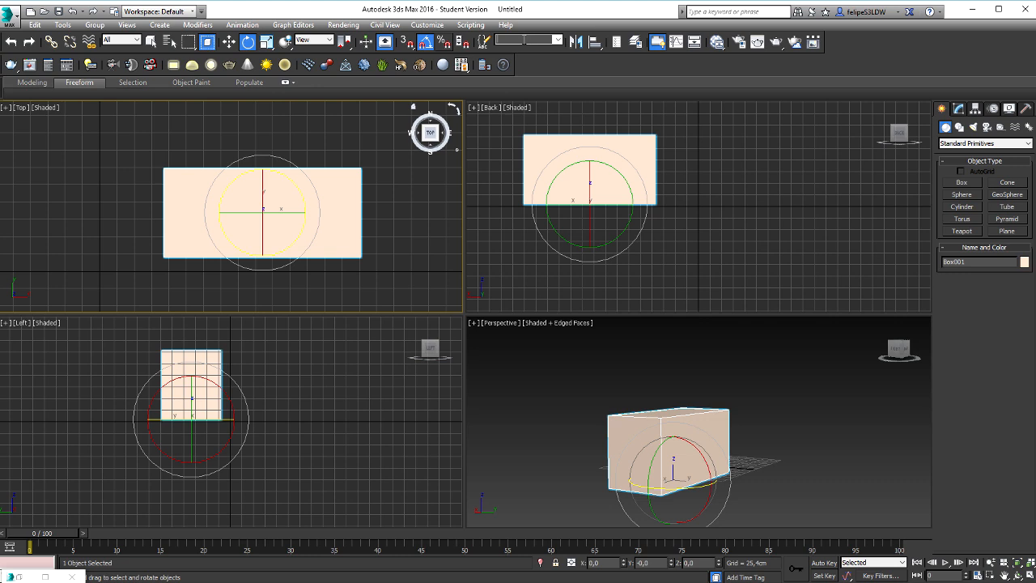
click(332, 111)
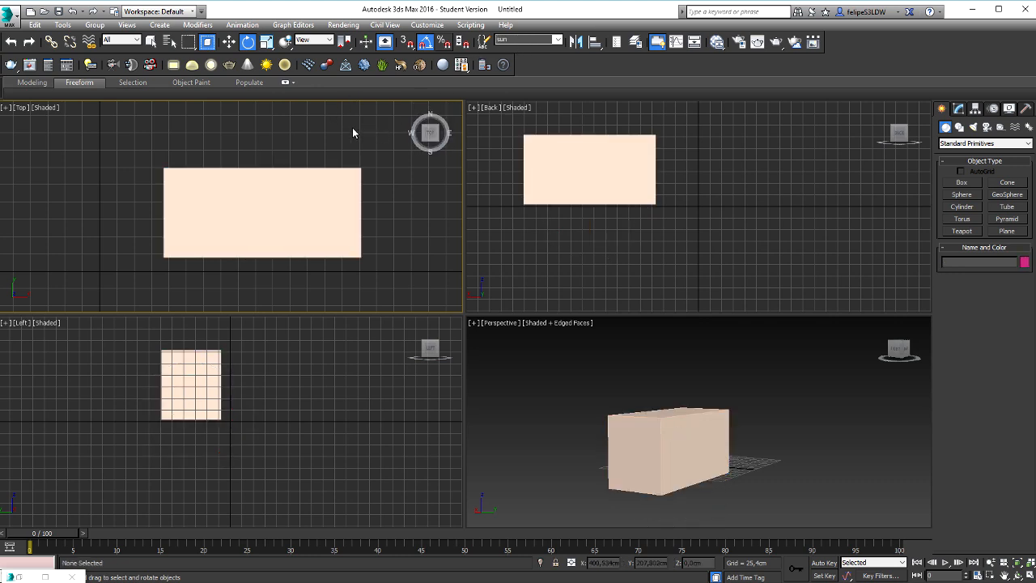
Open the Interface.max scene from the Curso de 3D folder, discarding the changes to the current scene
click(44, 10)
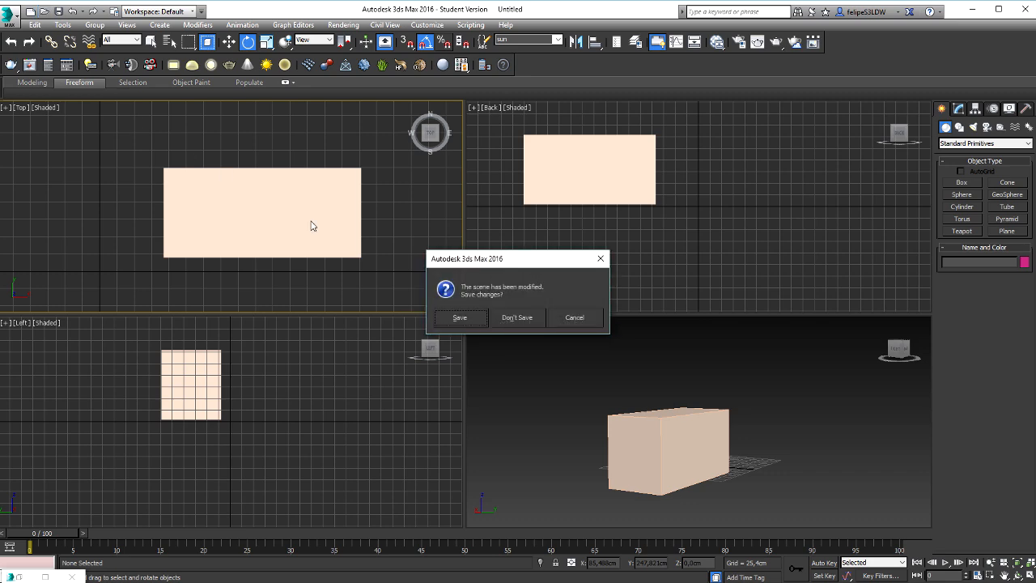
click(518, 319)
click(193, 29)
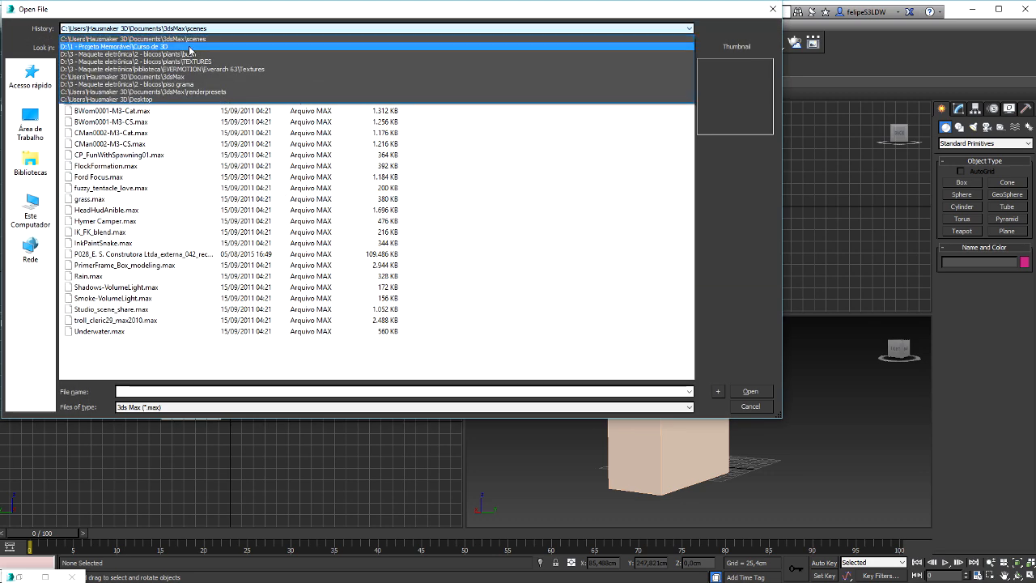
click(189, 47)
double_click(101, 122)
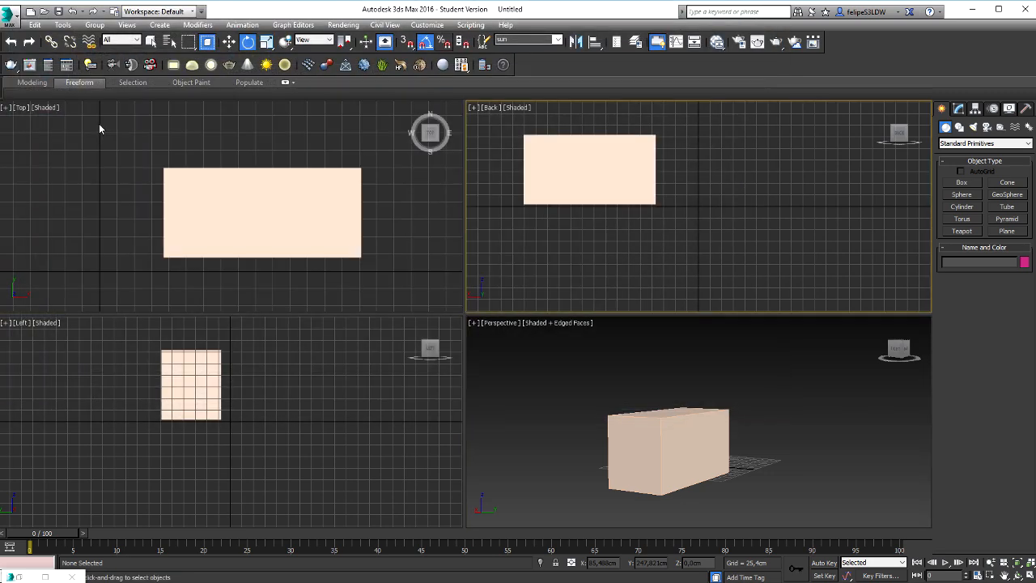
click(370, 232)
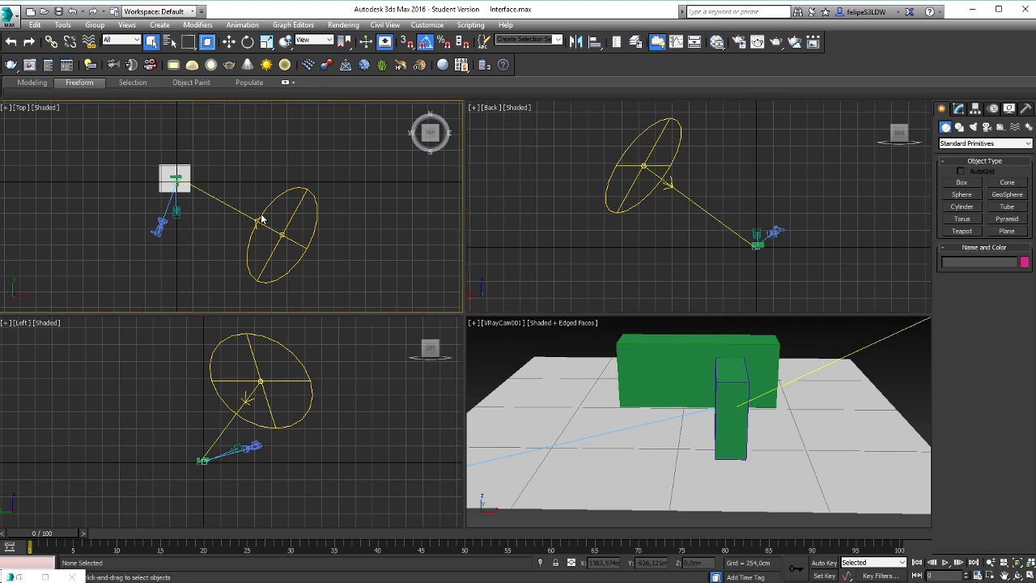
Maximize the VRayCam001 viewport and switch it to the Top view with both cameras in sight
scroll(262, 224, up, 2)
click(699, 343)
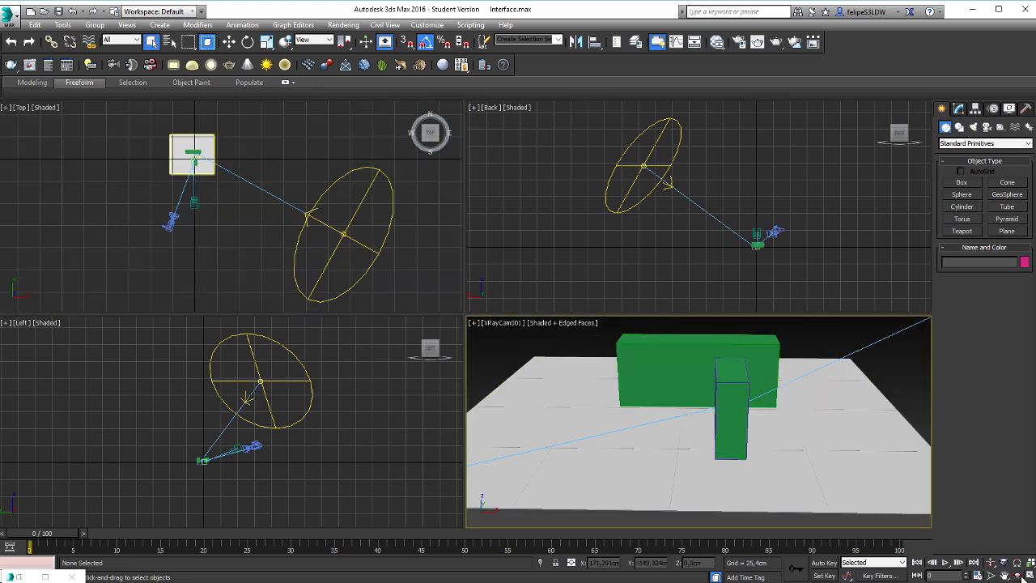
key(alt+w)
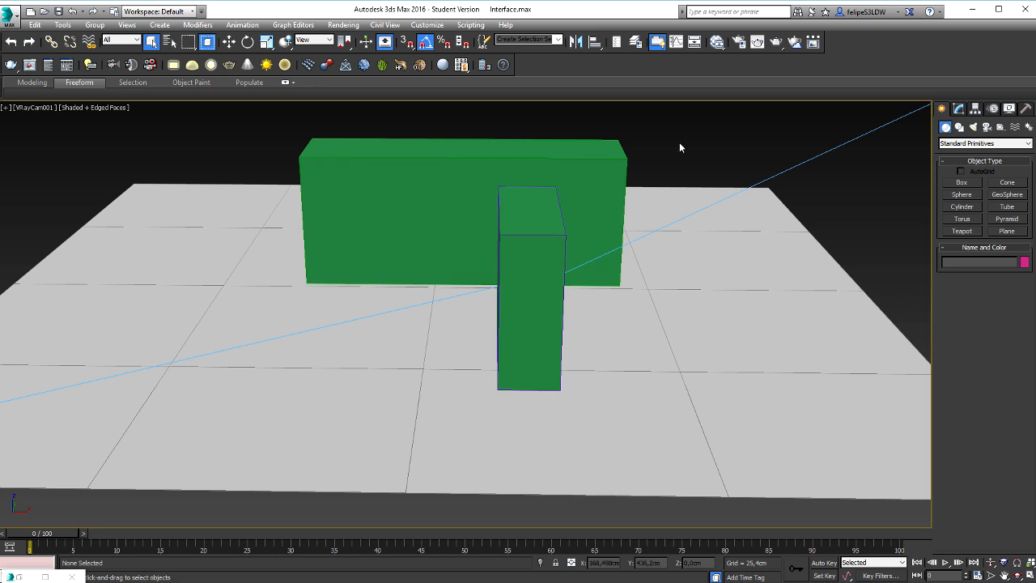
key(t)
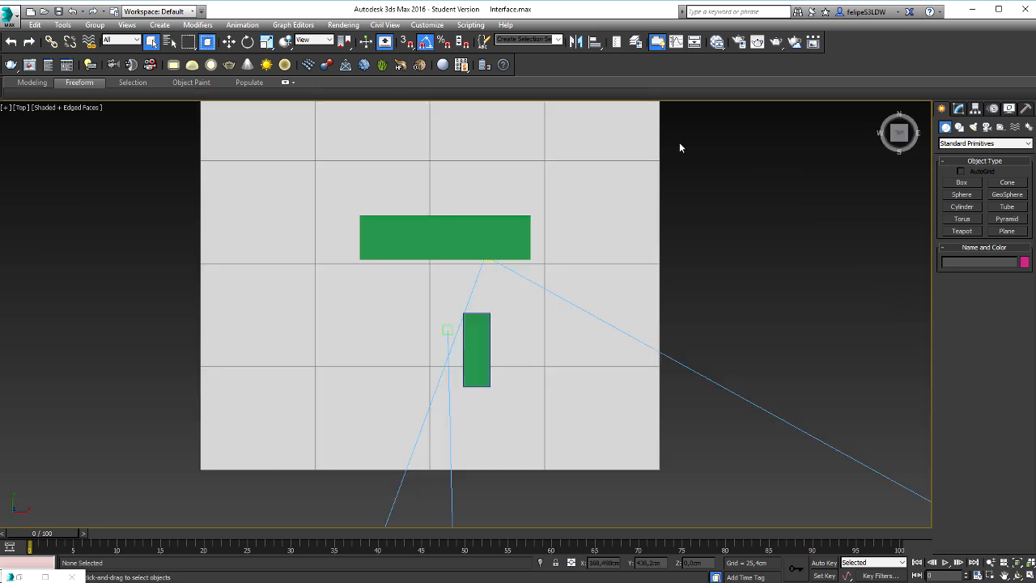
scroll(679, 146, down, 5)
middle_drag(640, 299, 550, 347)
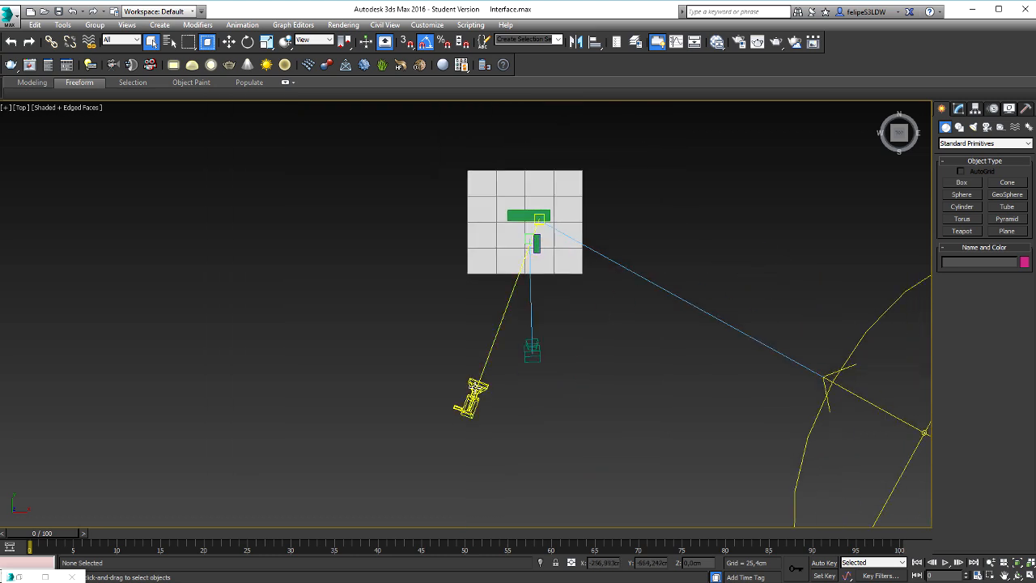
Select the physical camera in the Top view, deselect it and look through VRayCam001
click(474, 395)
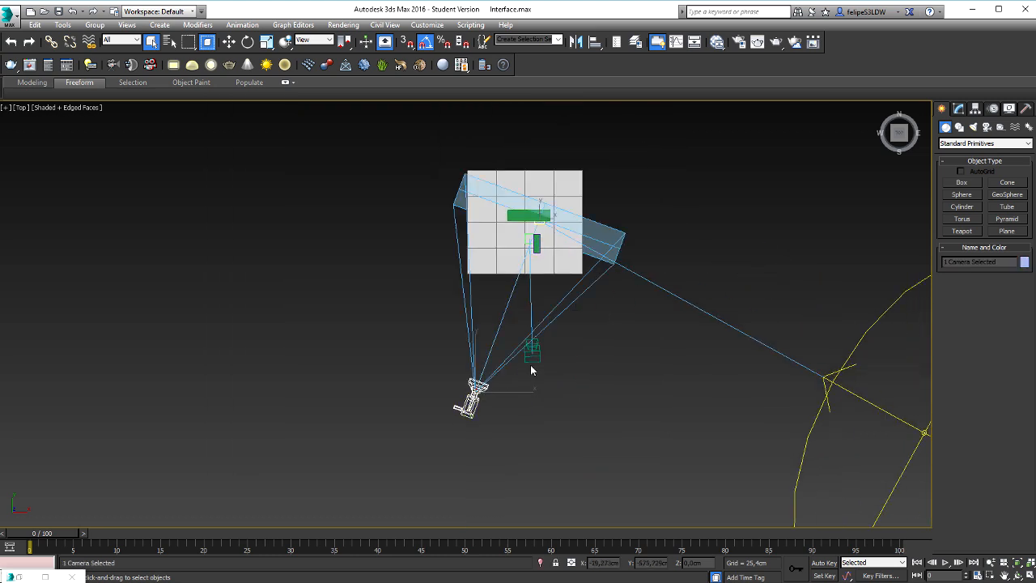
click(609, 208)
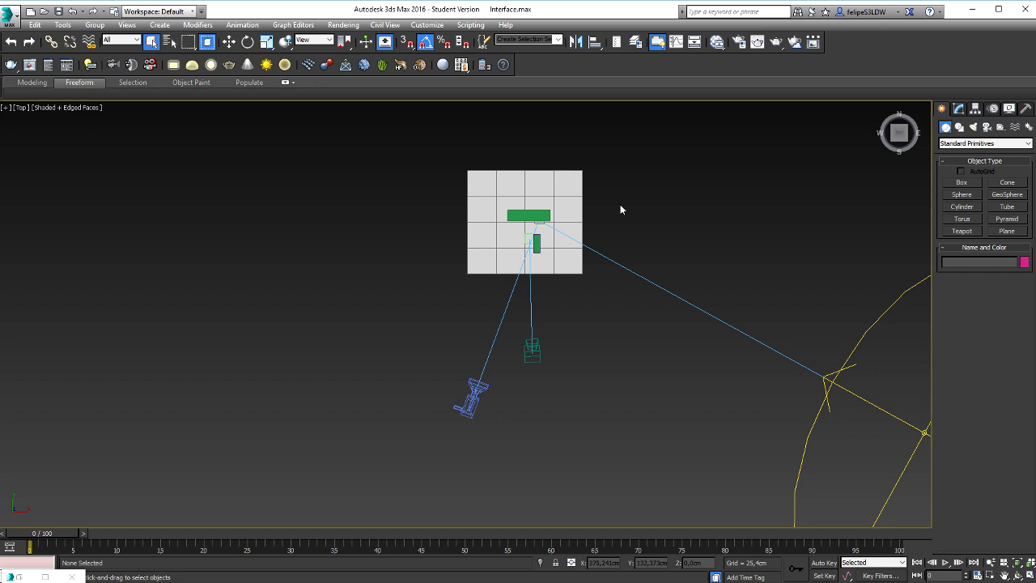
key(c)
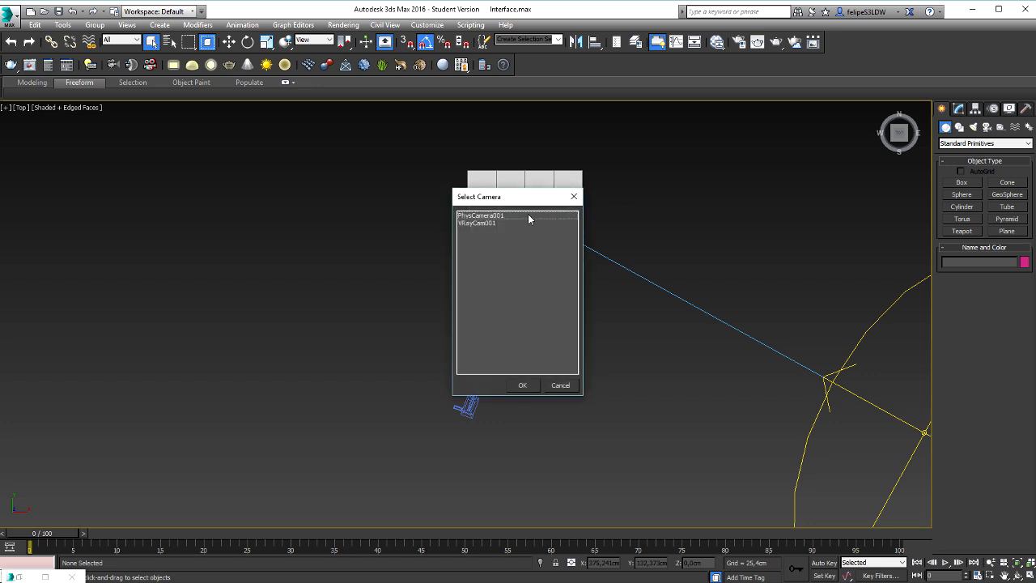
double_click(510, 221)
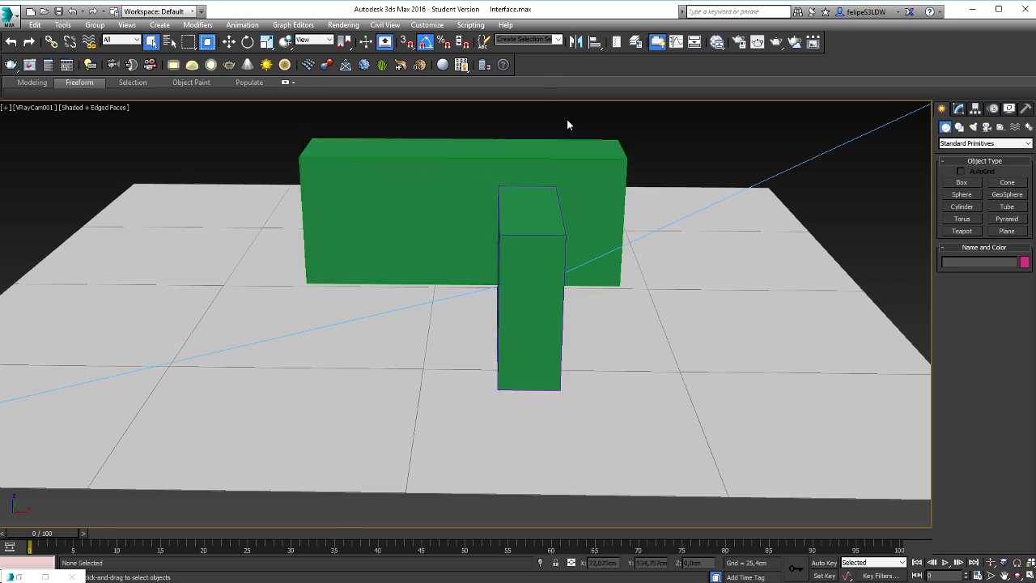
Return to the Top view, save the physical camera as a named selection set called "Camera 1" and deselect it
key(t)
scroll(564, 122, down, 5)
middle_drag(503, 318, 482, 395)
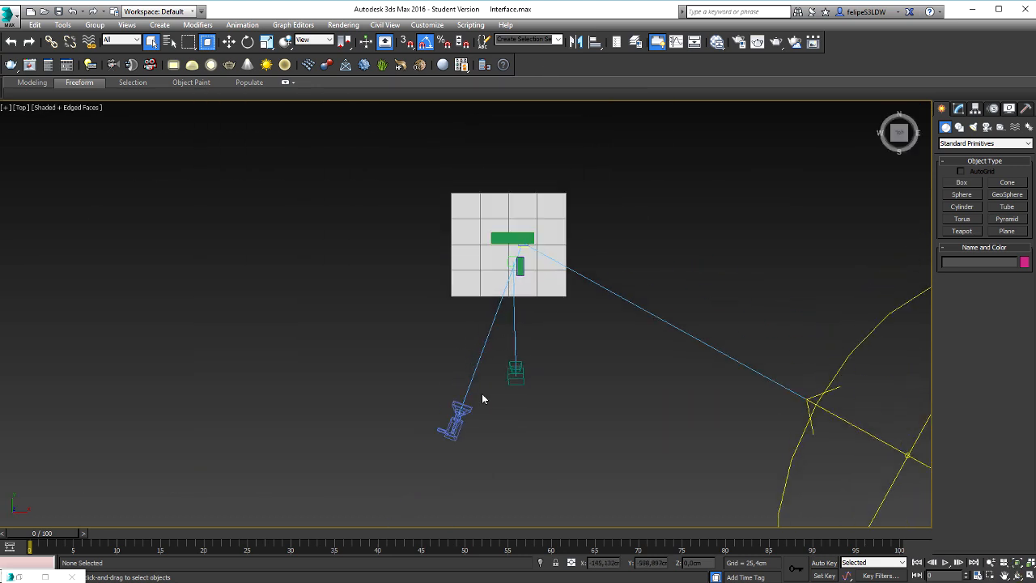
click(460, 411)
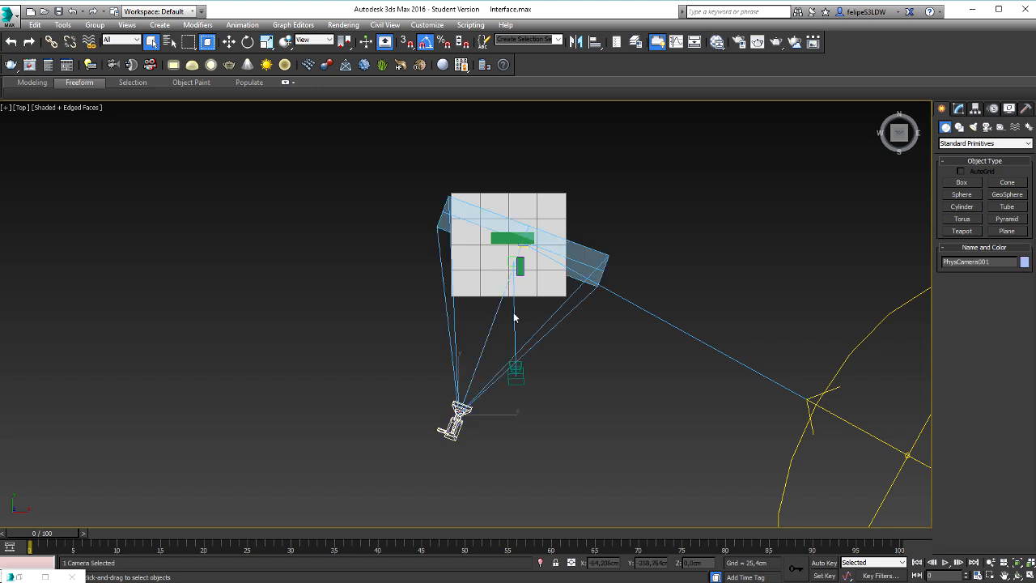
click(540, 39)
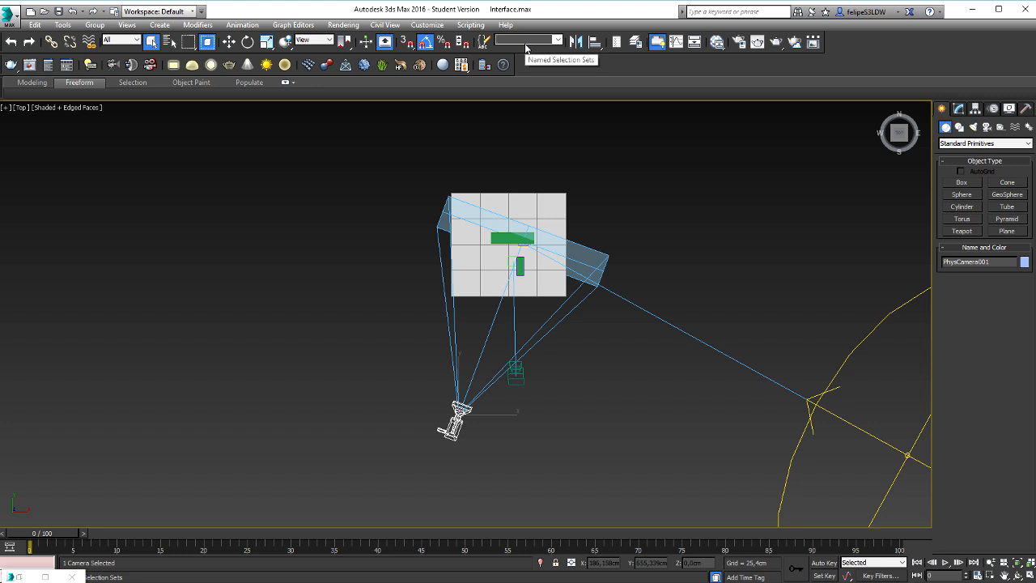
text(Camera 1)
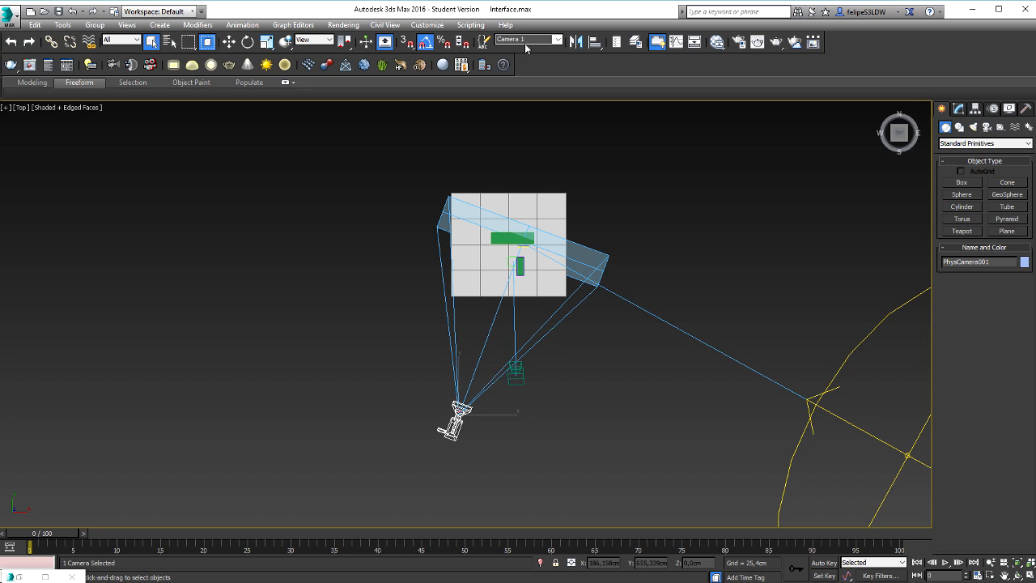
click(583, 152)
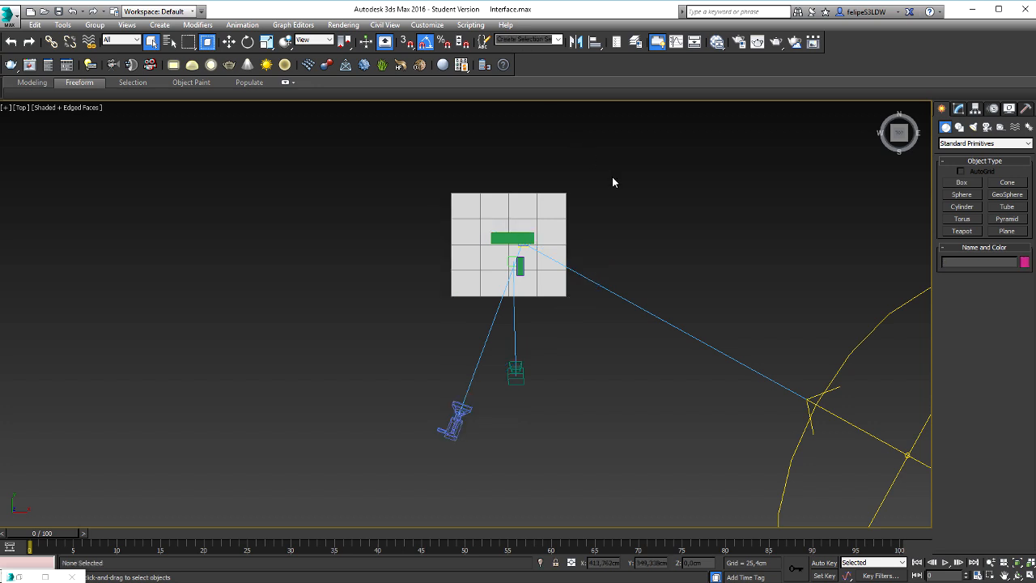
Switch the viewport to look through PhysCamera001
key(c)
click(503, 216)
double_click(503, 216)
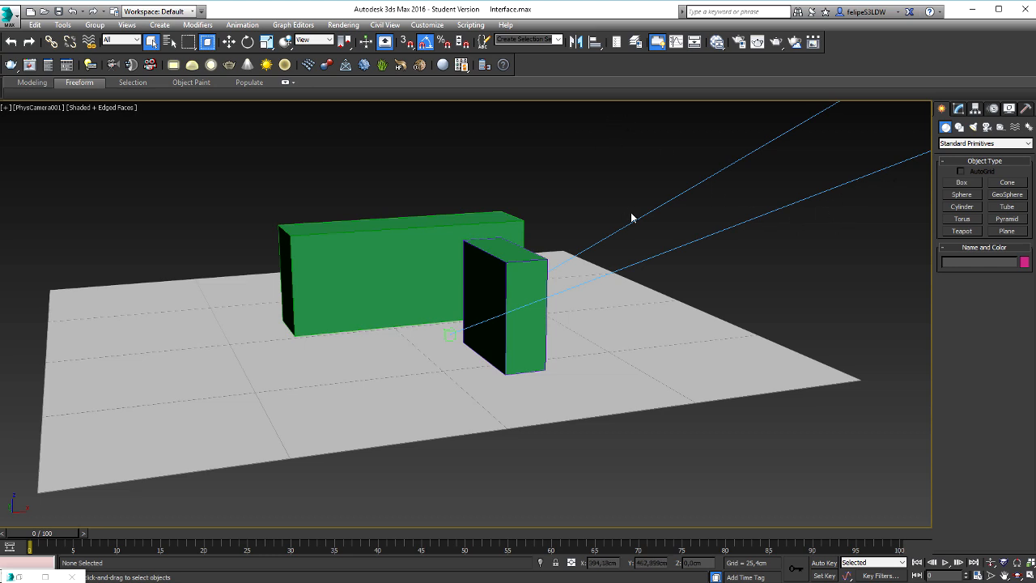
Select the physical camera through the Camera 1 named selection set and display its modifiable parameters
click(559, 41)
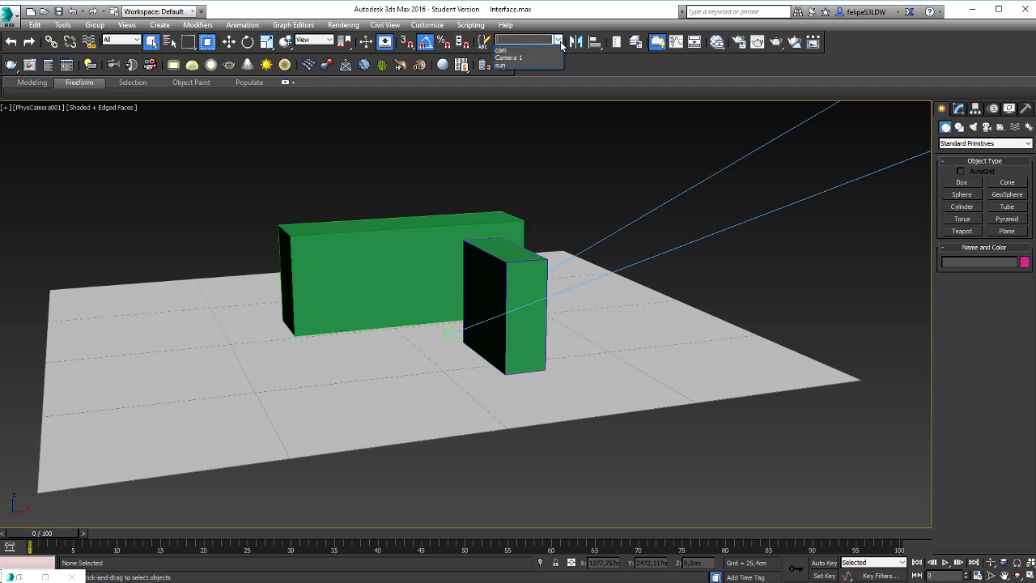
click(510, 58)
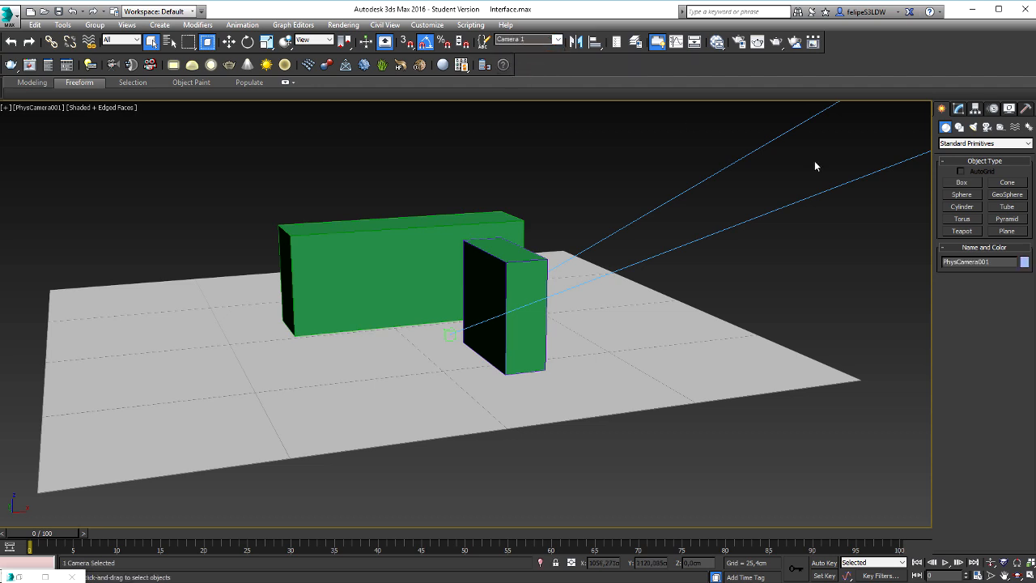
click(959, 107)
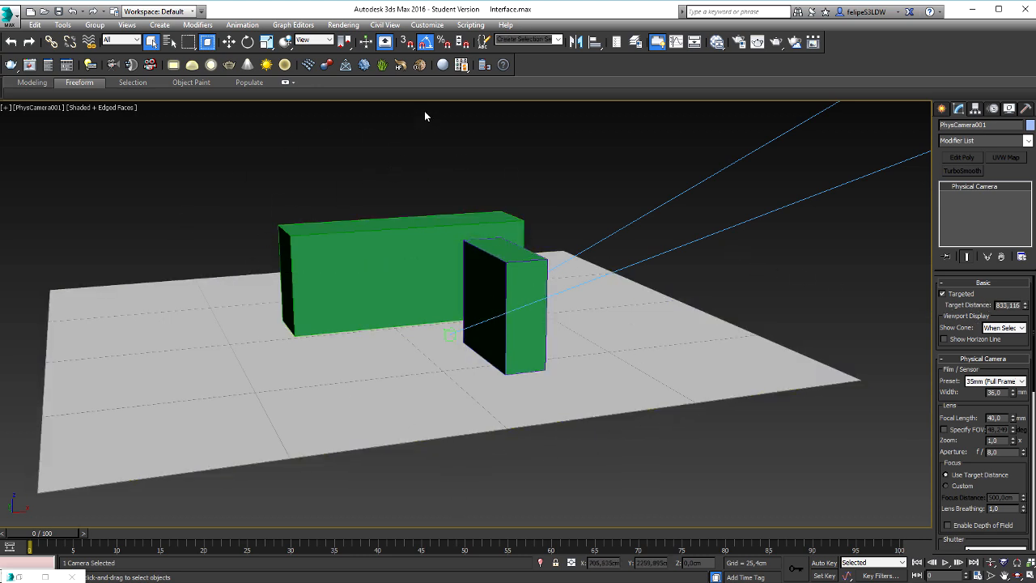
Select the VRay sun through the "sun" named selection set, examine its parameters and deselect it
click(536, 40)
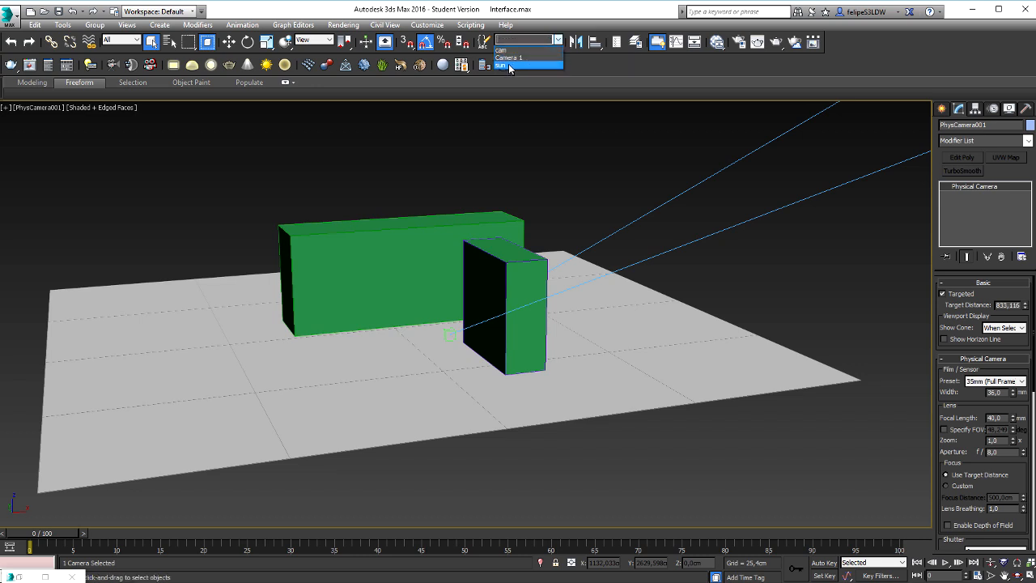
click(509, 66)
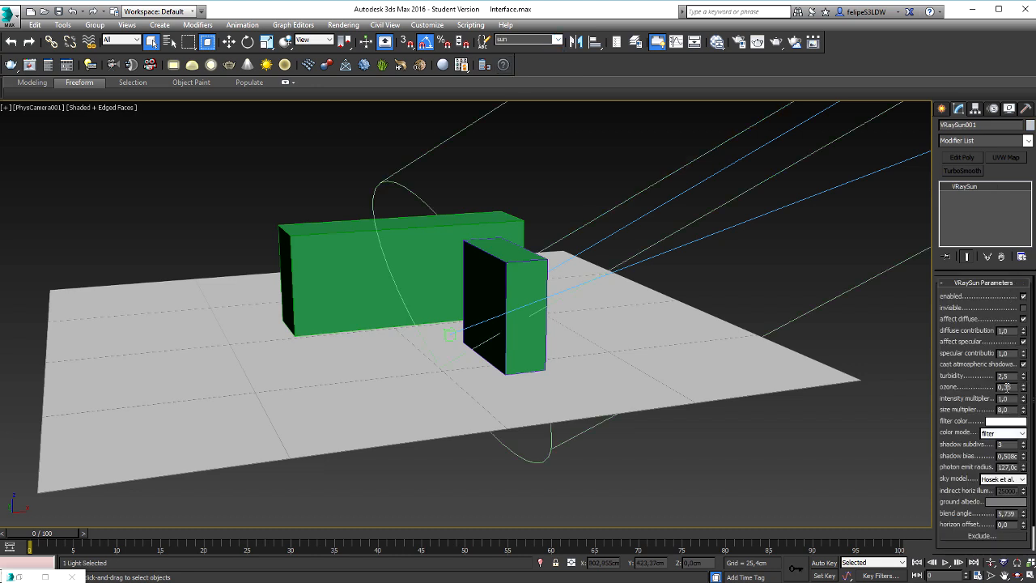
scroll(972, 340, down, 1)
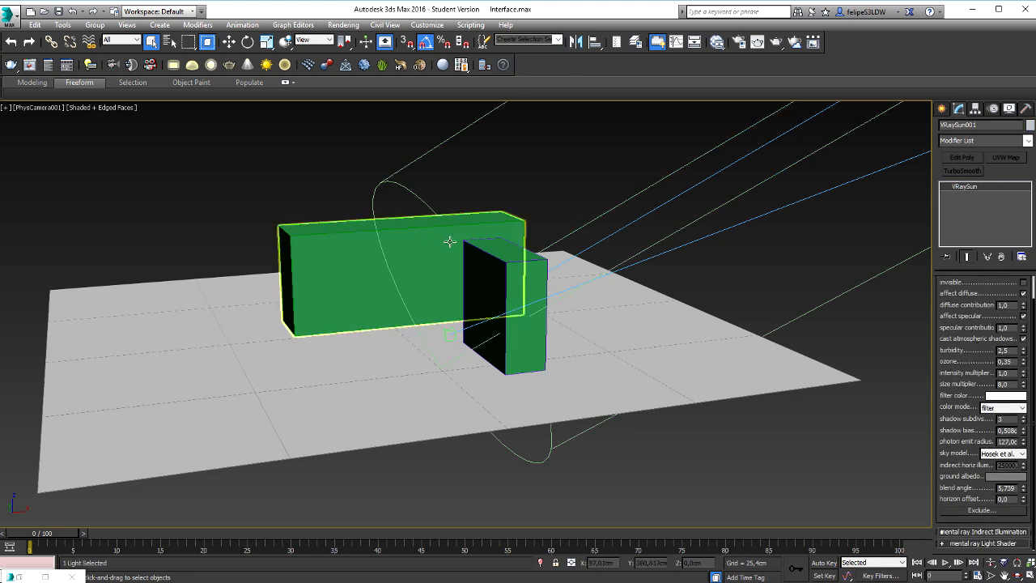
scroll(974, 355, up, 1)
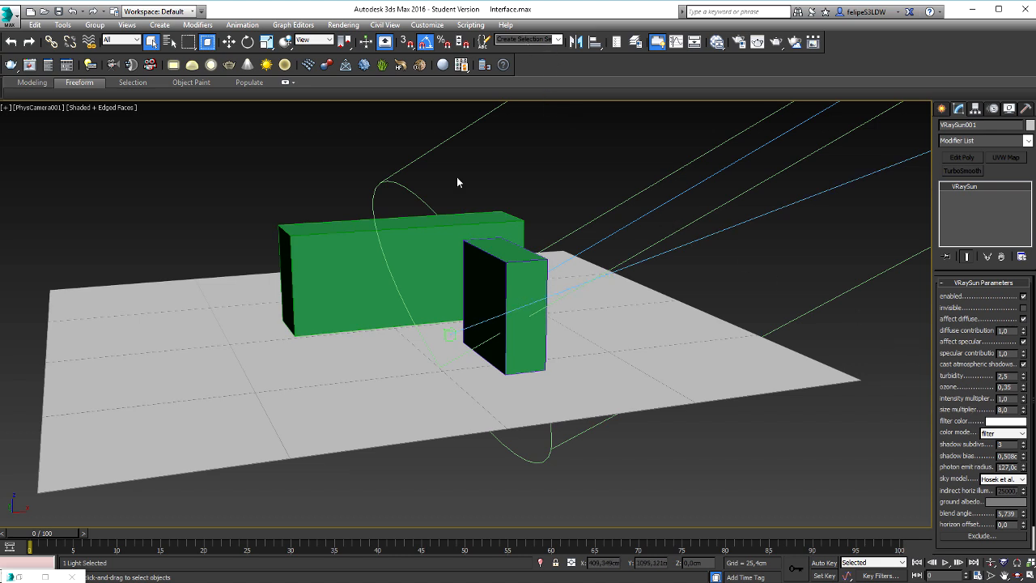
click(336, 165)
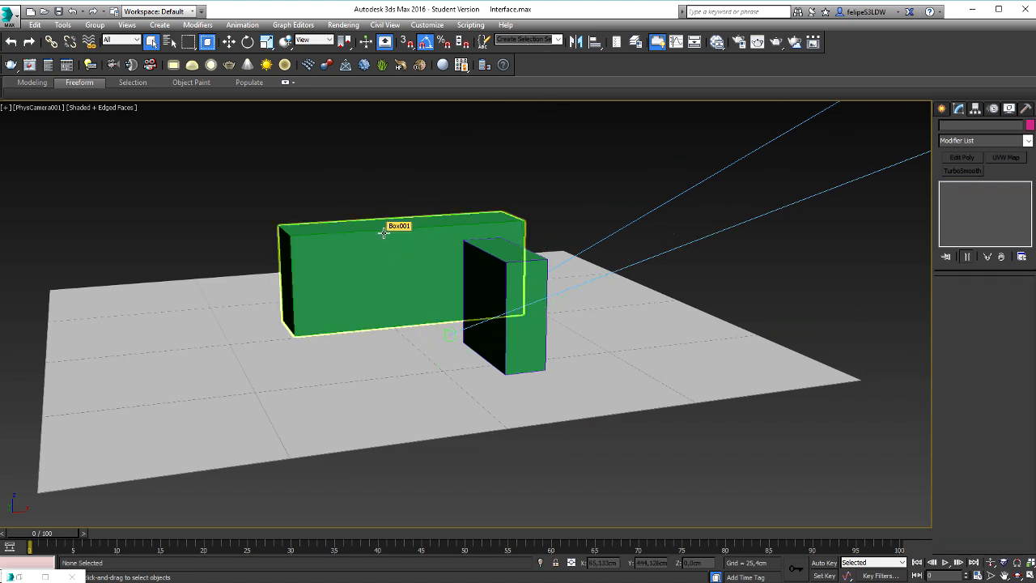
Return to the four-viewport layout framed on the ground plane and select the long green box
click(1030, 576)
click(765, 447)
click(1031, 564)
click(604, 377)
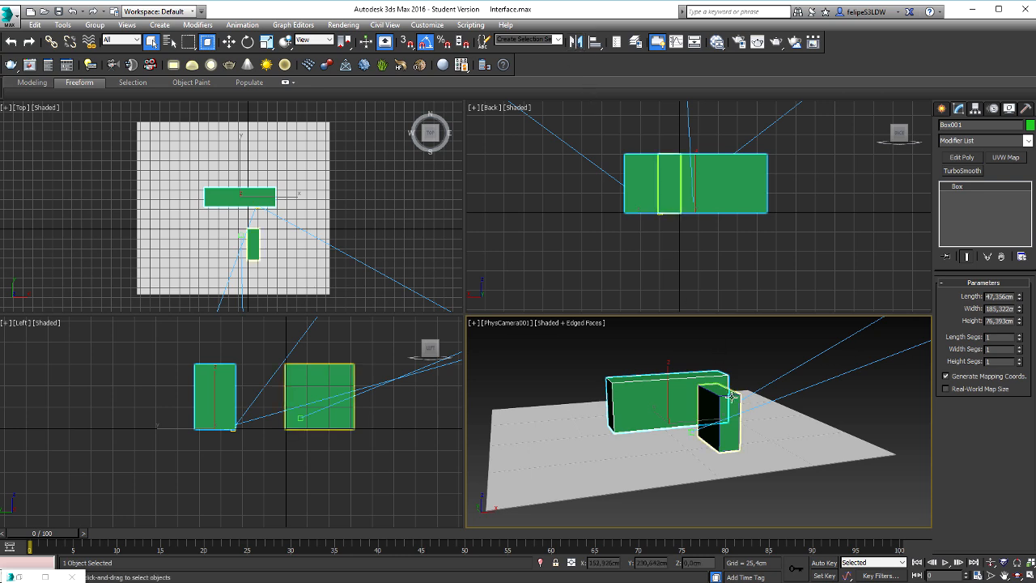
In a Perspective view, mirror the long green box on the Y axis as a copy with a 132,08 cm offset
key(p)
alt+middle_drag(710, 409, 748, 420)
click(697, 358)
click(697, 363)
scroll(705, 400, up, 4)
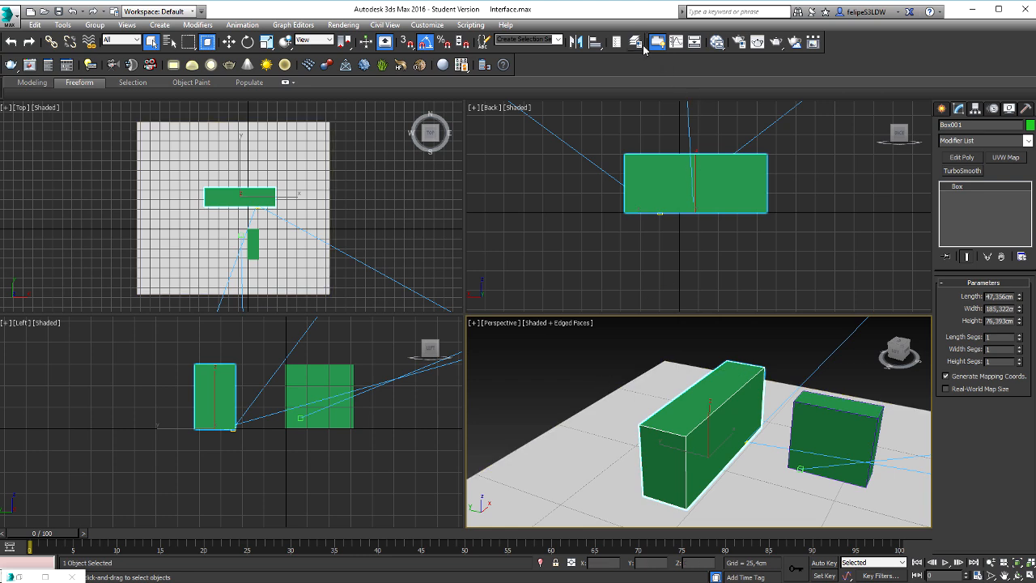
click(575, 43)
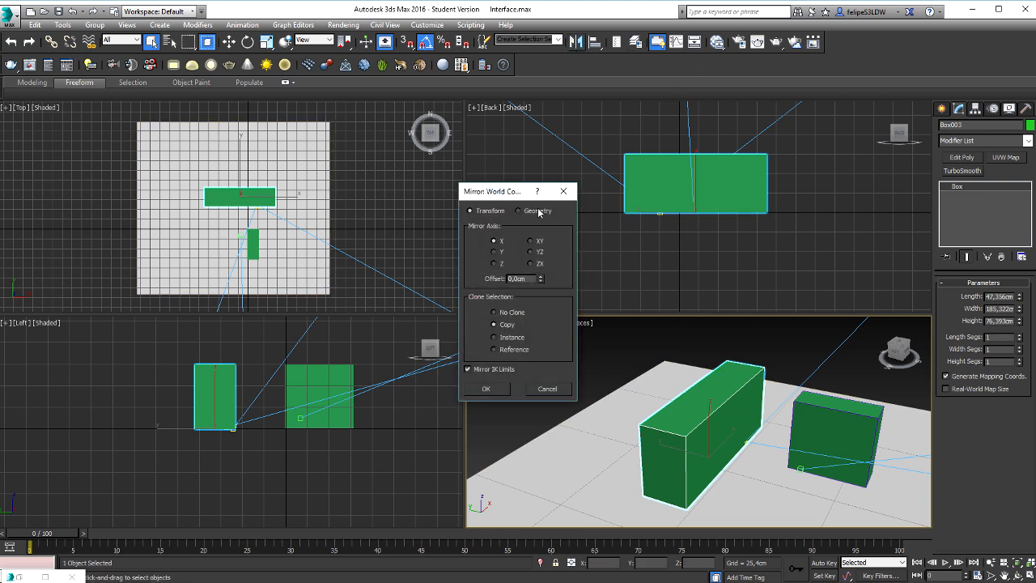
click(494, 252)
drag(540, 279, 500, 133)
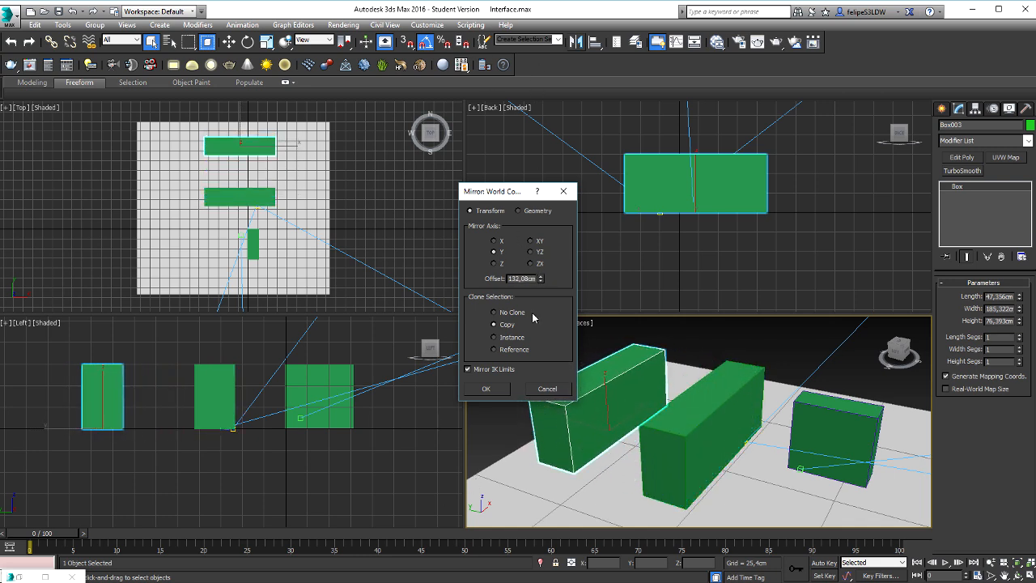
click(486, 389)
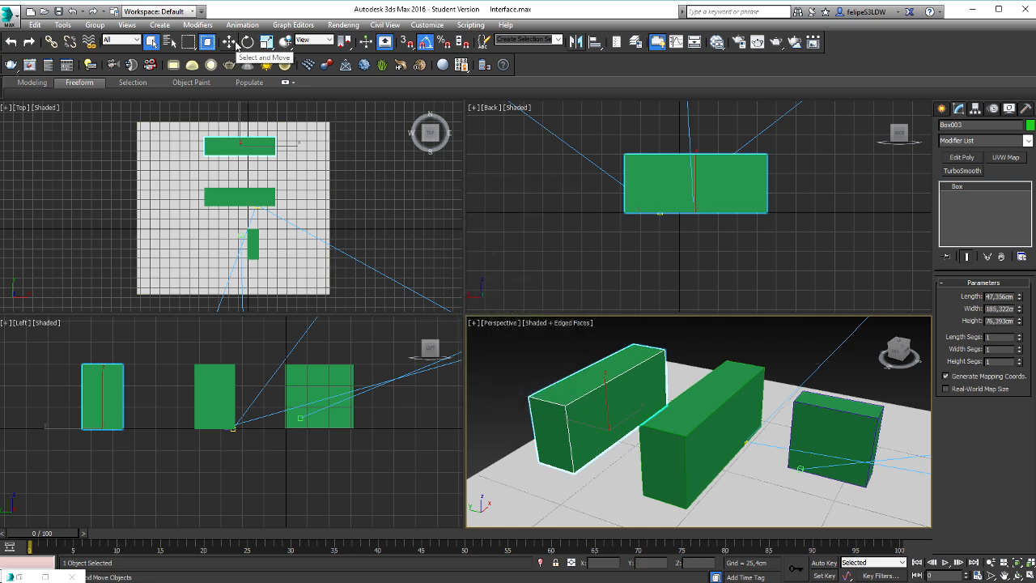
Clone the mirrored box outward along its Y axis as a single instance placed beyond the ground plane
alt+middle_drag(558, 383, 575, 396)
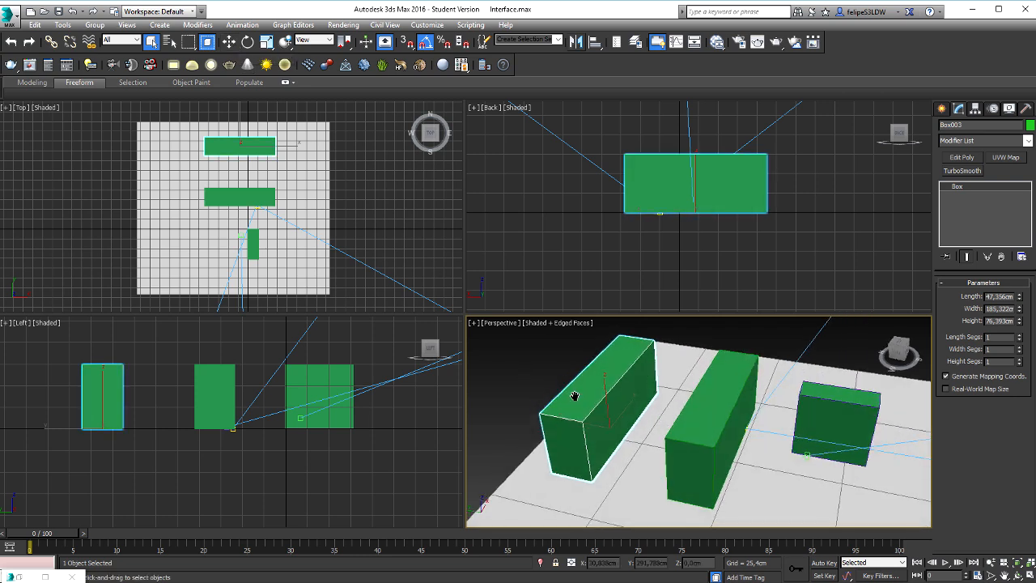
click(233, 43)
alt+middle_drag(591, 384, 748, 435)
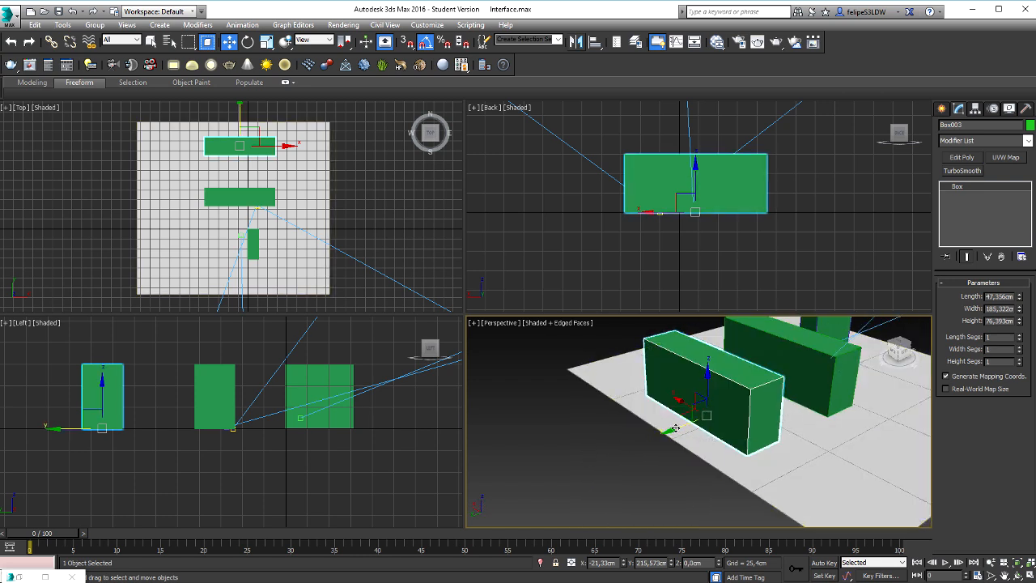
drag(676, 429, 687, 430)
key(ctrl+z)
shift+drag(678, 426, 566, 468)
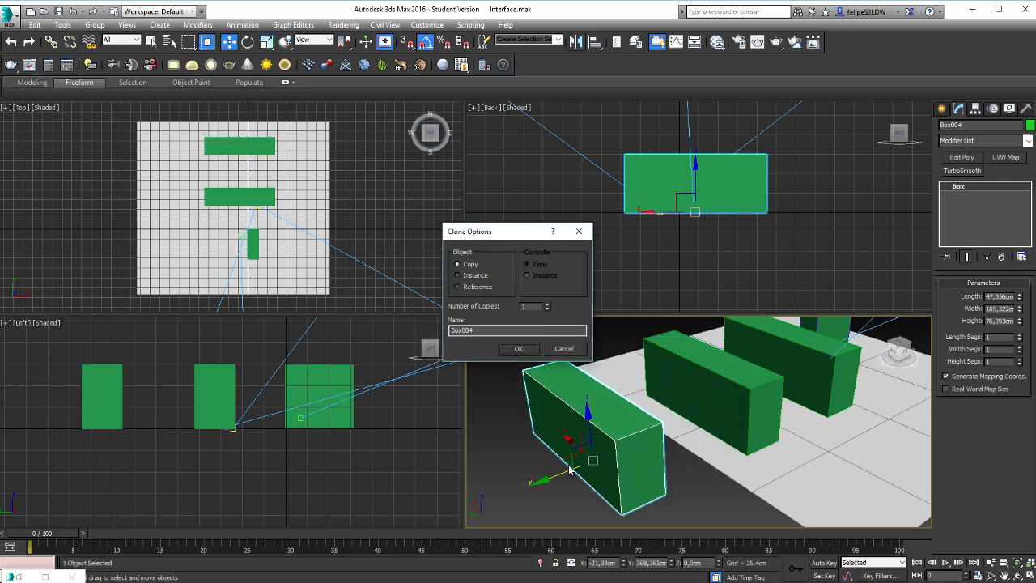
click(467, 276)
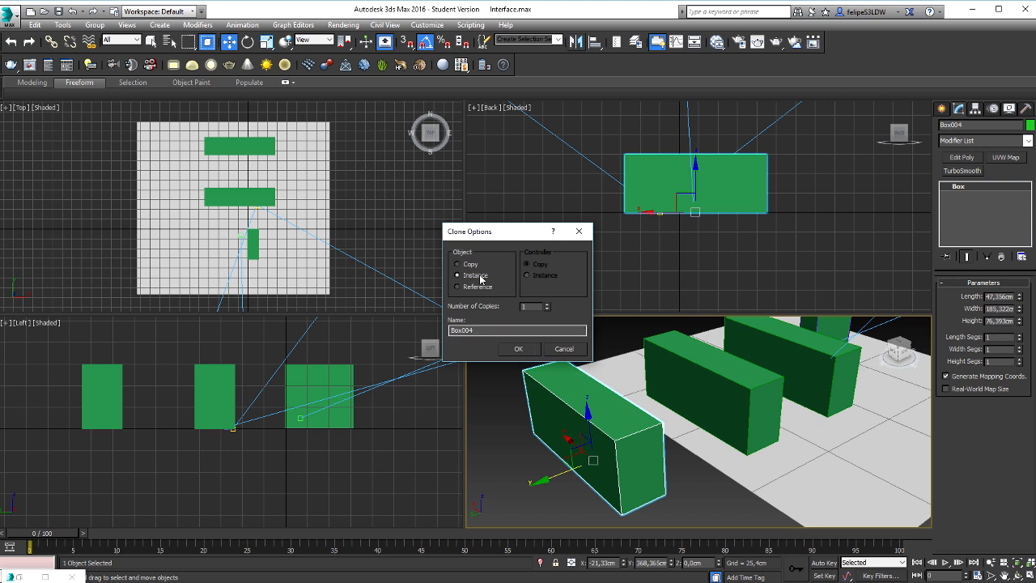
click(519, 350)
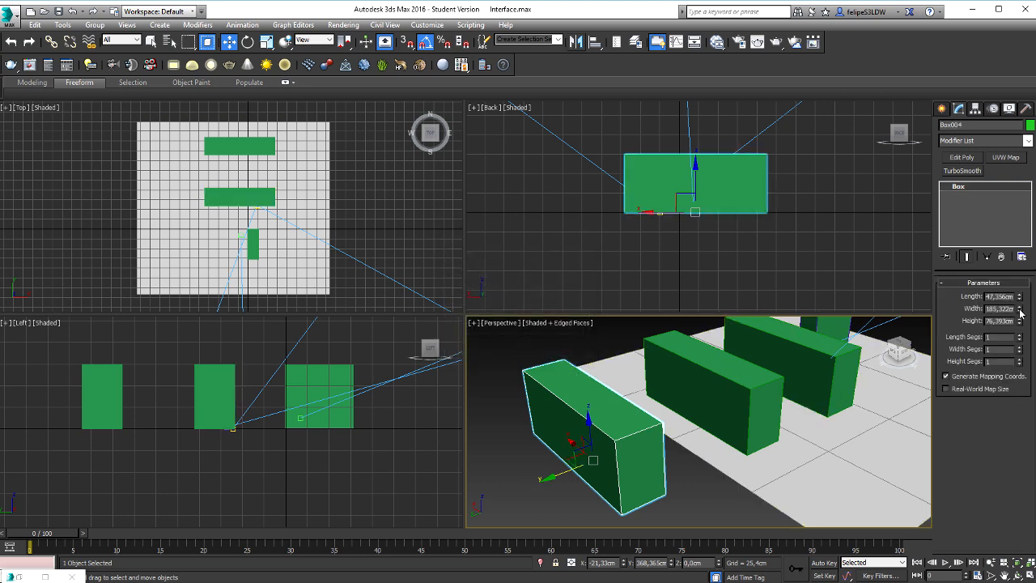
Change the instanced box's width to about 83,4 cm and back up to about 177,6 cm, then delete that instance
drag(1021, 312, 1024, 340)
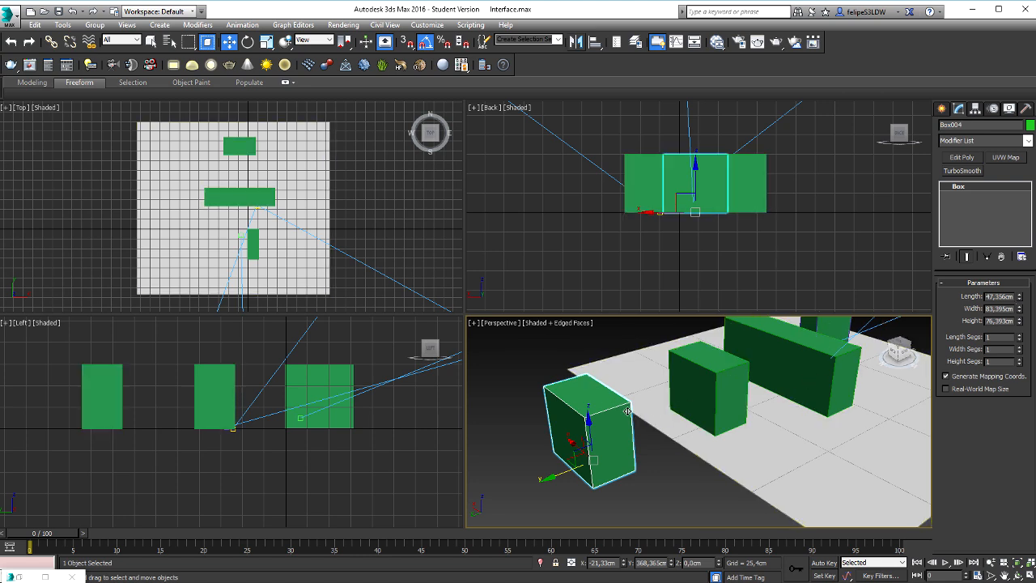
drag(1020, 309, 1020, 251)
key(Delete)
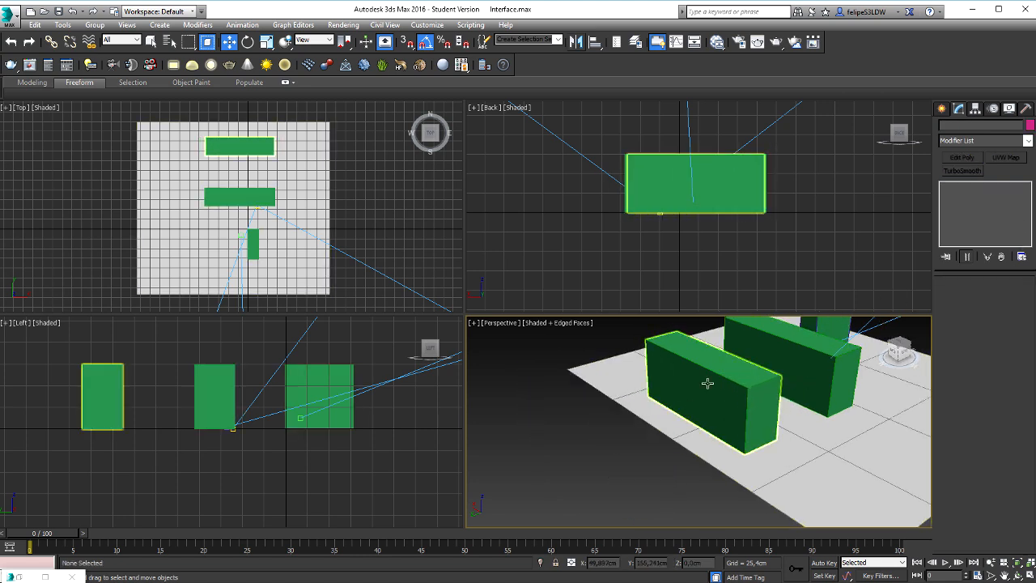
Clone the mirrored box outward along Y as an independent copy
click(709, 384)
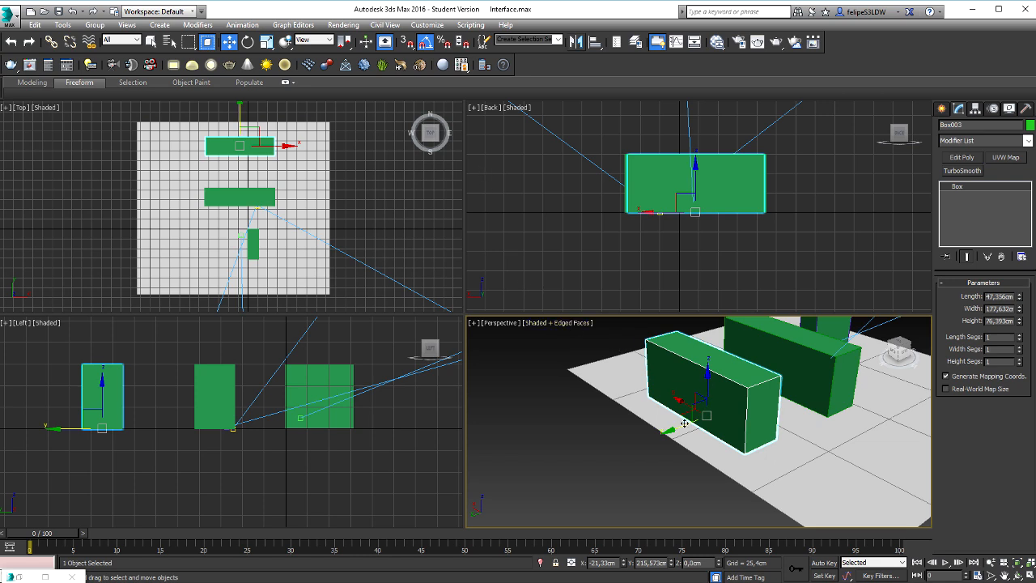
shift+drag(677, 425, 588, 462)
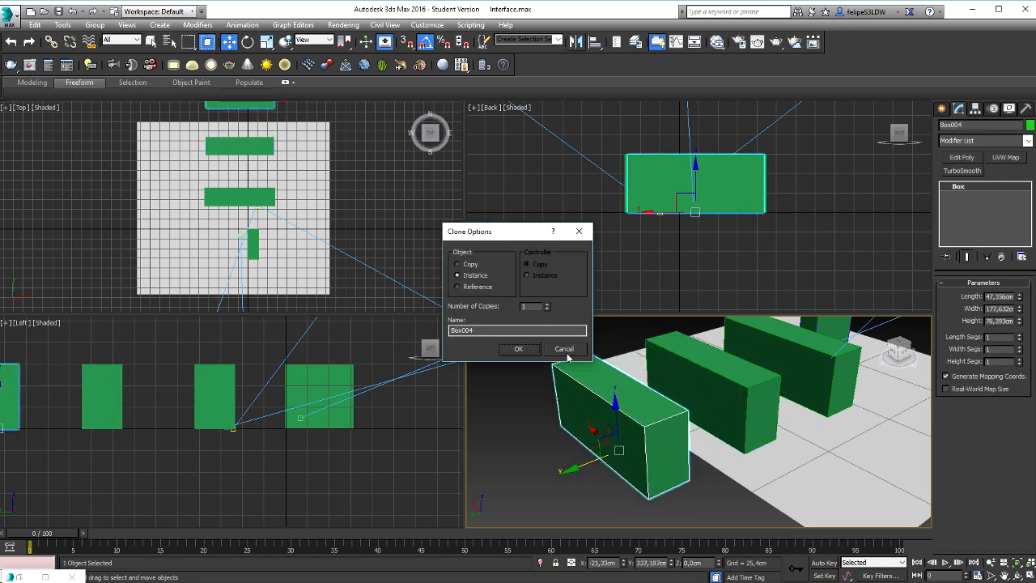
click(514, 349)
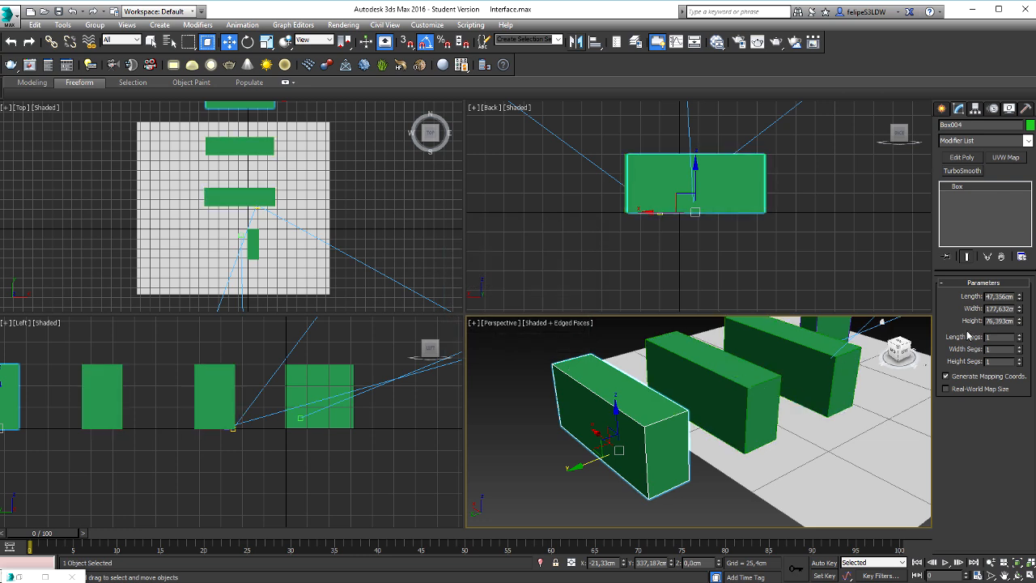
Reduce the copied box's width to about 99,5 cm, then undo both the width change and the copy
drag(1020, 308, 1019, 322)
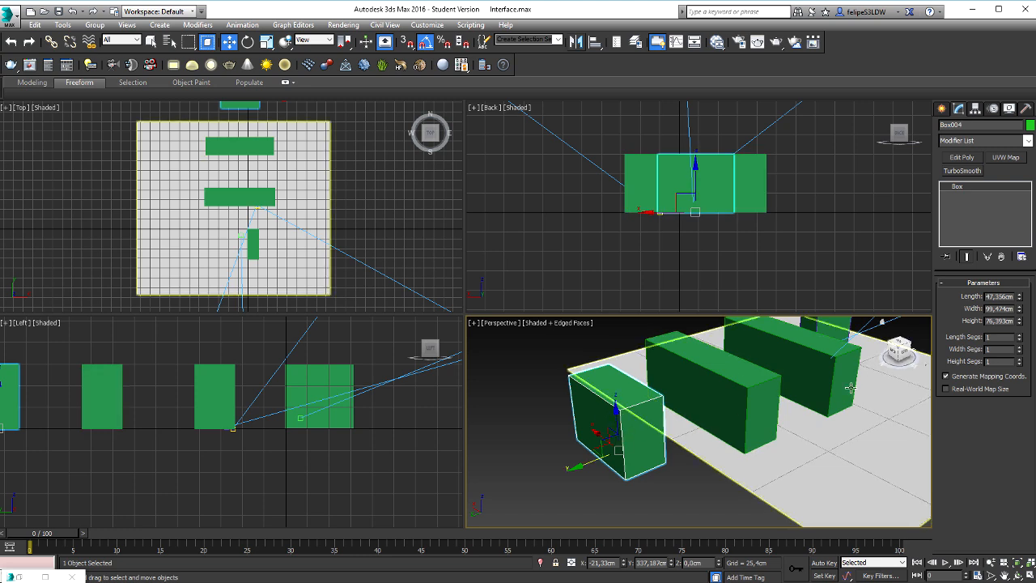
key(ctrl+z)
key(ctrl+z)
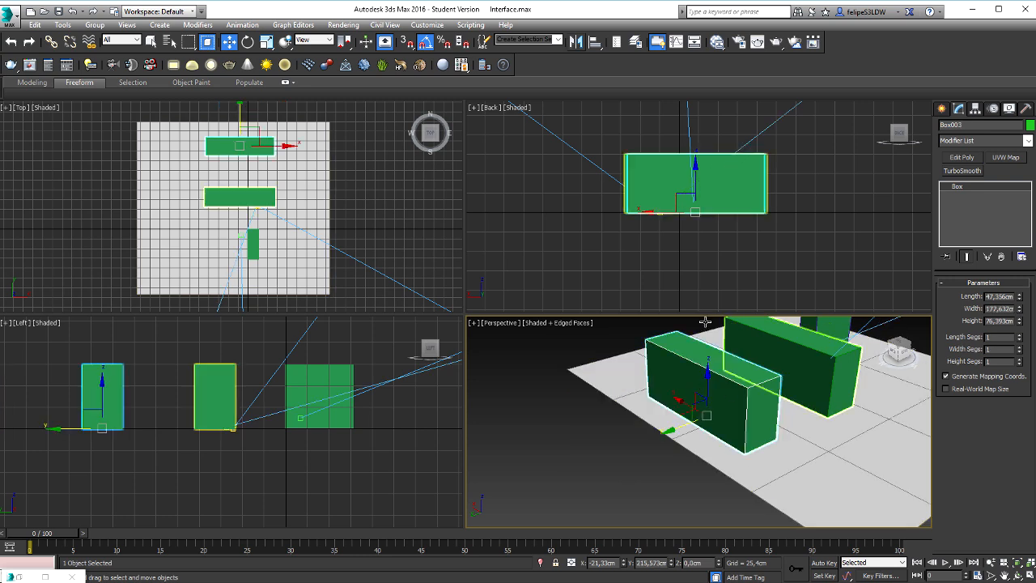
Clone the mirrored box along Y as a row of five independent copies, then undo the cloning
shift+drag(672, 430, 599, 468)
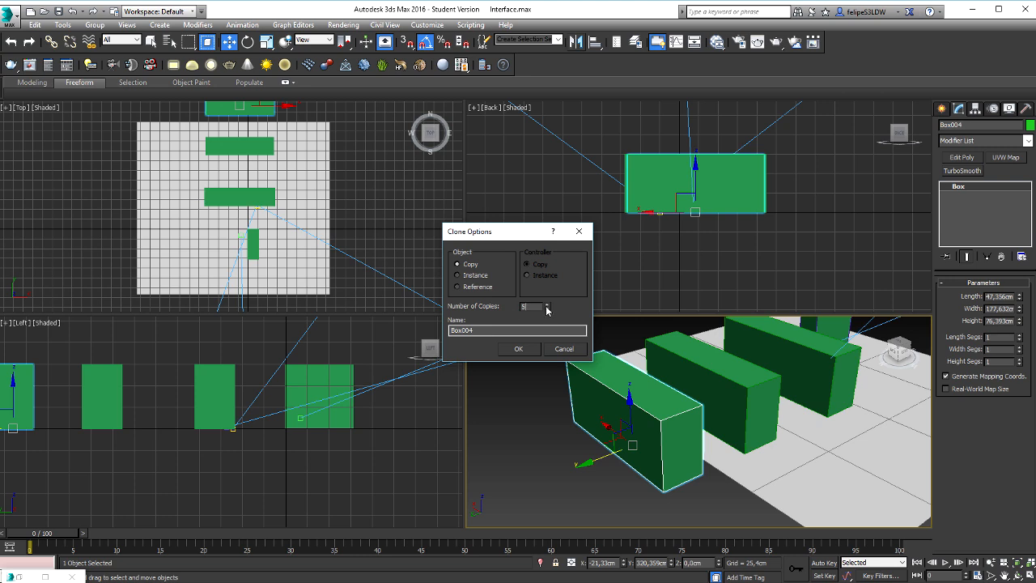
click(547, 305)
click(518, 348)
scroll(639, 427, down, 2)
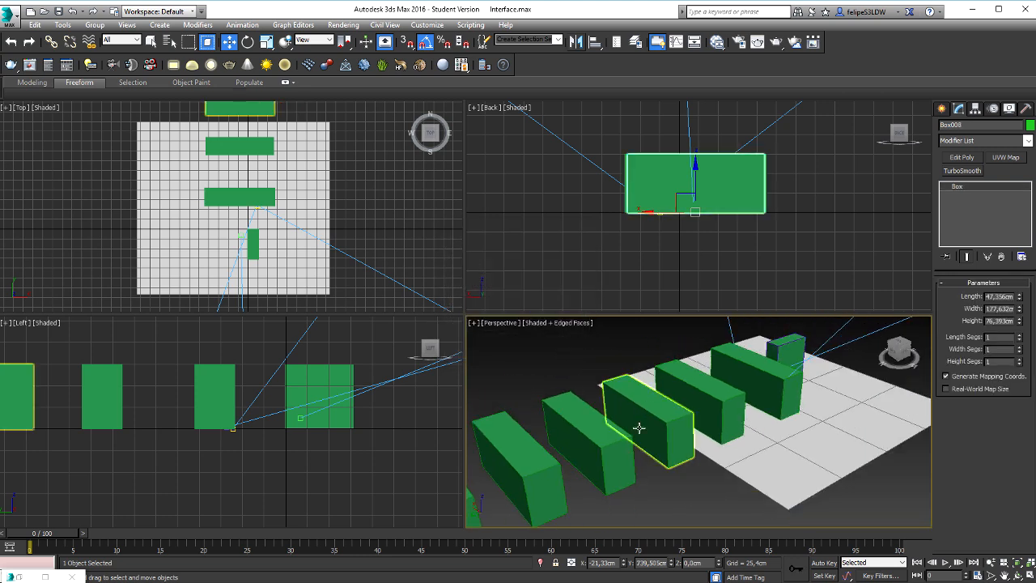
scroll(639, 428, down, 4)
key(ctrl+z)
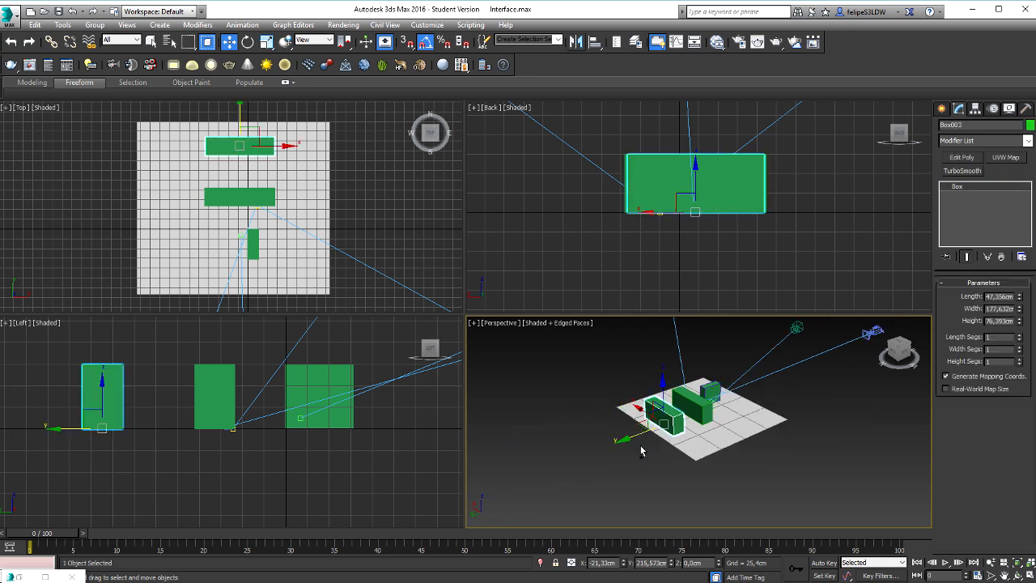
scroll(640, 451, up, 5)
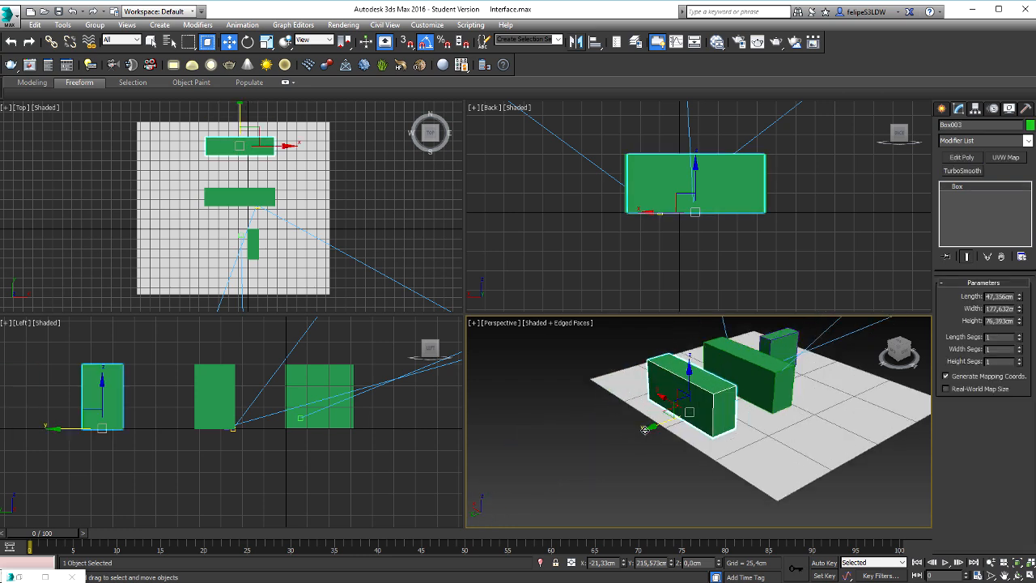
Rotate-clone the mirrored box about its X axis into two tilted duplicates, then undo the duplicates
click(248, 41)
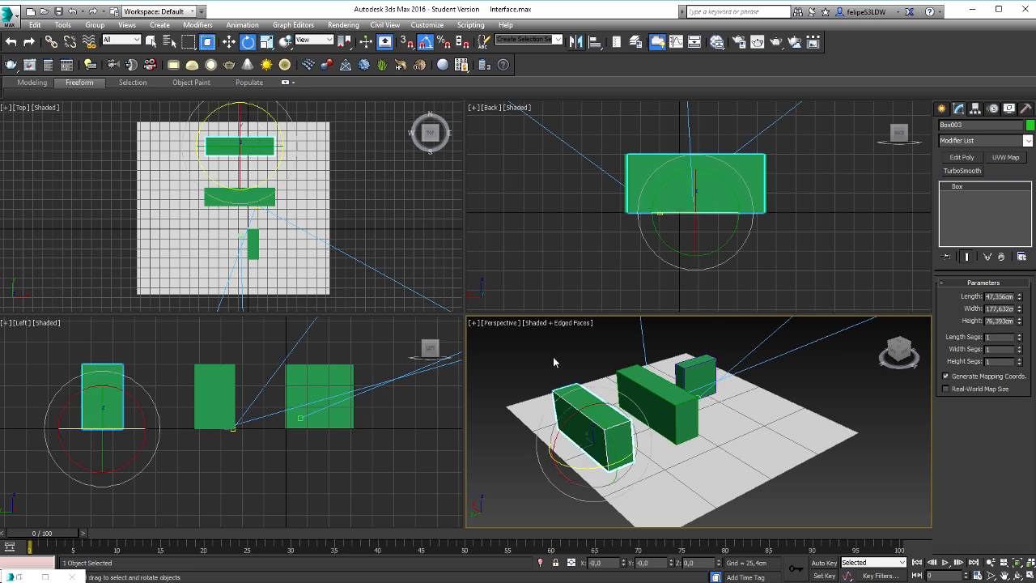
alt+middle_drag(566, 418, 651, 406)
shift+drag(651, 407, 648, 455)
click(522, 349)
click(518, 348)
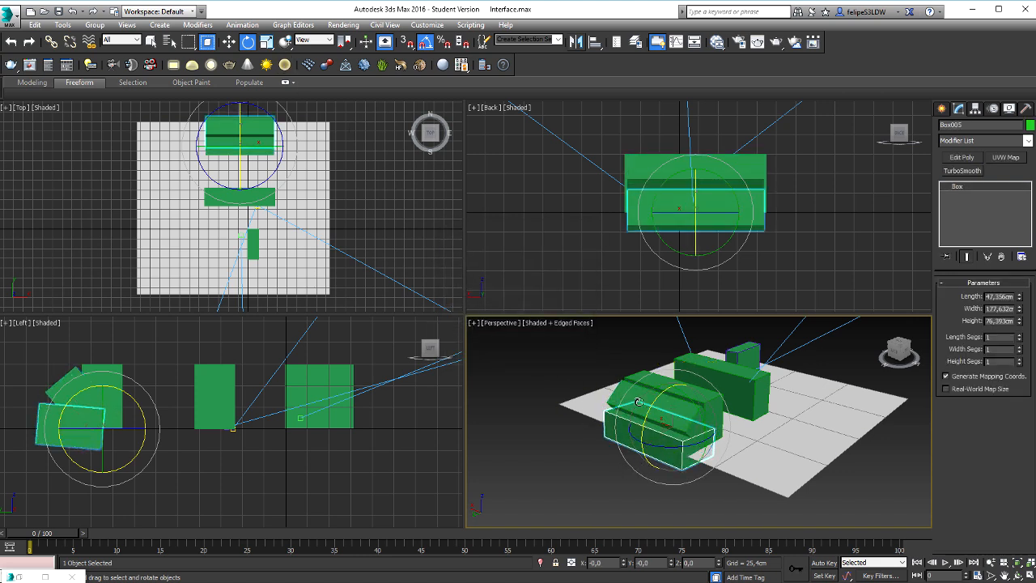
key(ctrl+z)
key(ctrl+z)
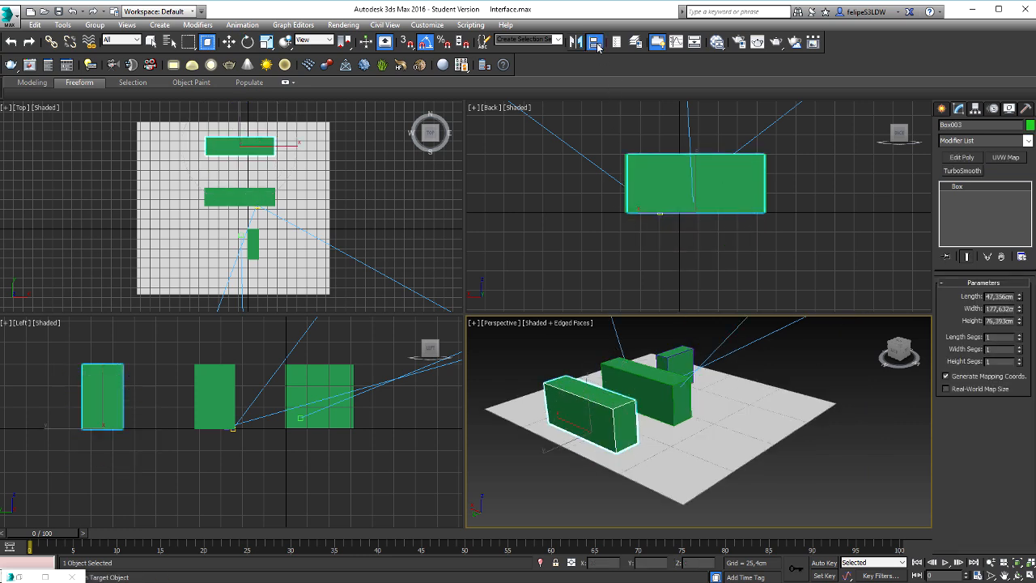
Start the Align tool for the mirrored box
click(596, 45)
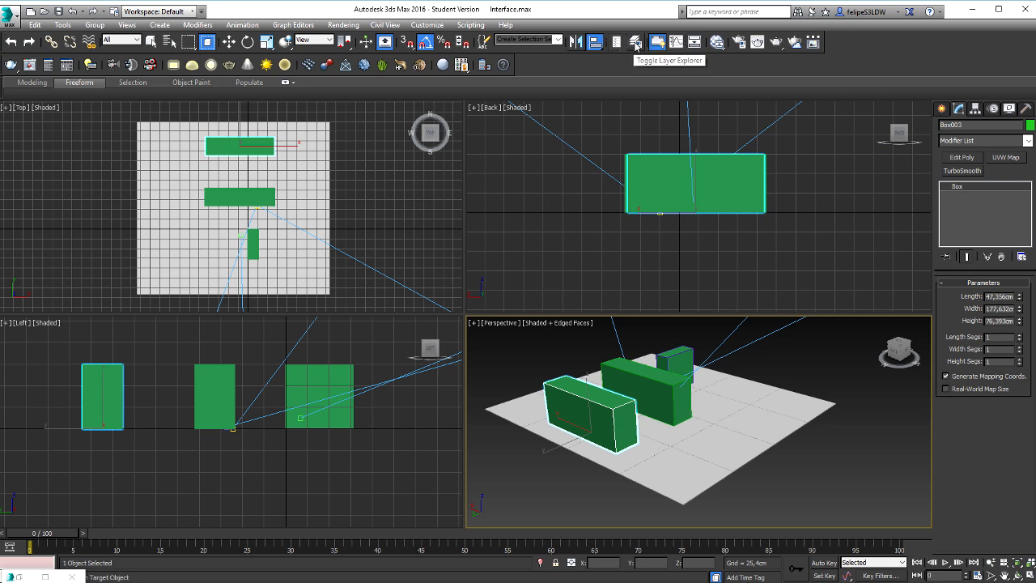
alt+middle_drag(688, 372, 754, 357)
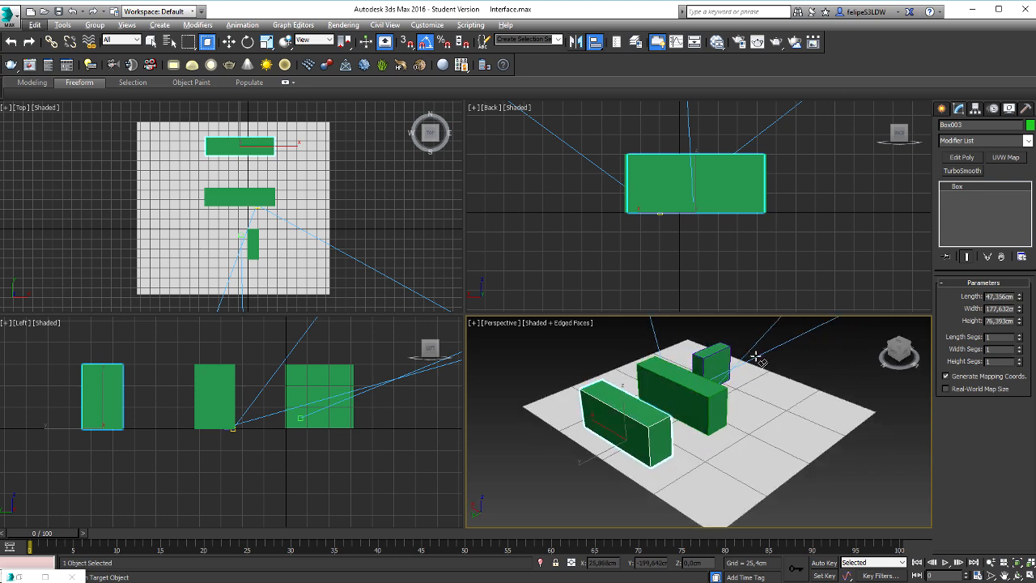
Deselect everything and view the Scene Explorer and then the Layer Explorer, closing each one
click(617, 42)
key(ctrl+d)
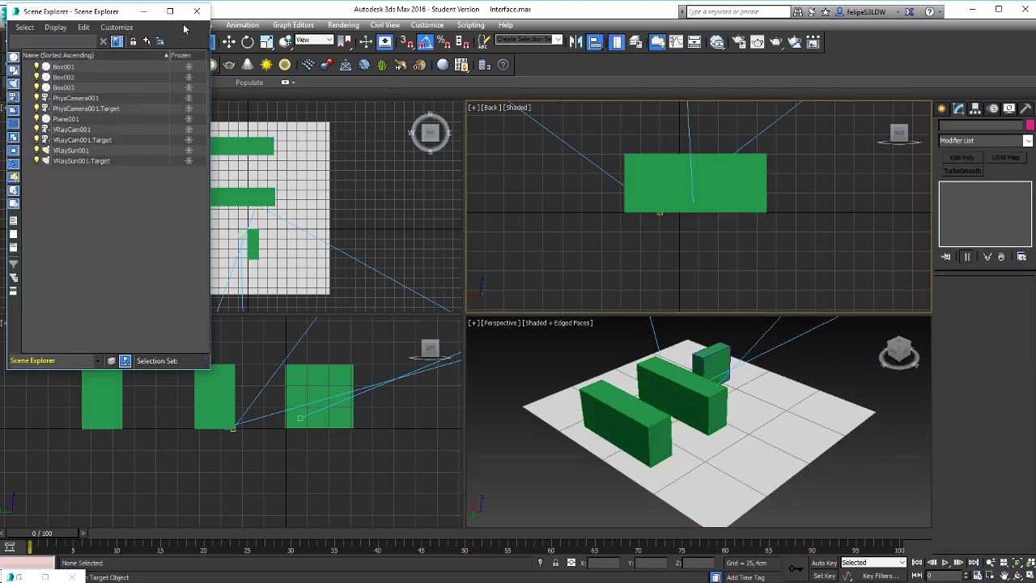
click(618, 44)
click(636, 45)
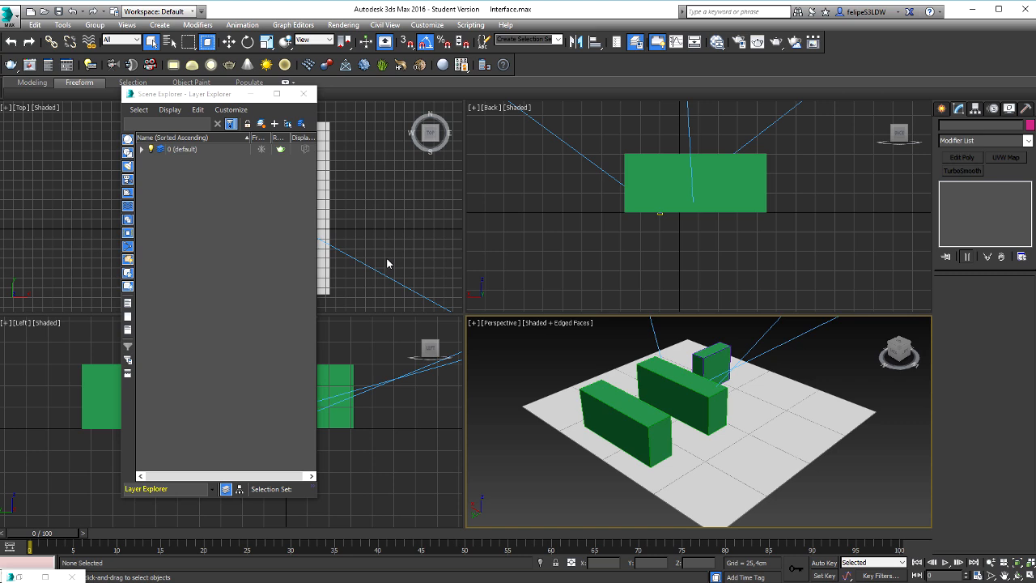
click(303, 94)
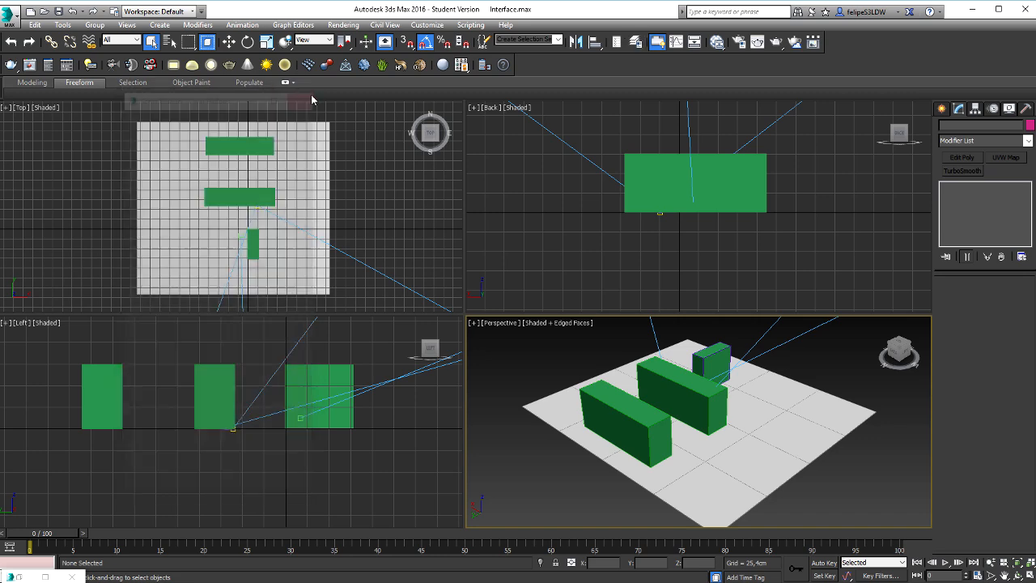
Open the Slate Material Editor, examine its material browser and the scene's VRayMtl nodes, and close it
click(718, 44)
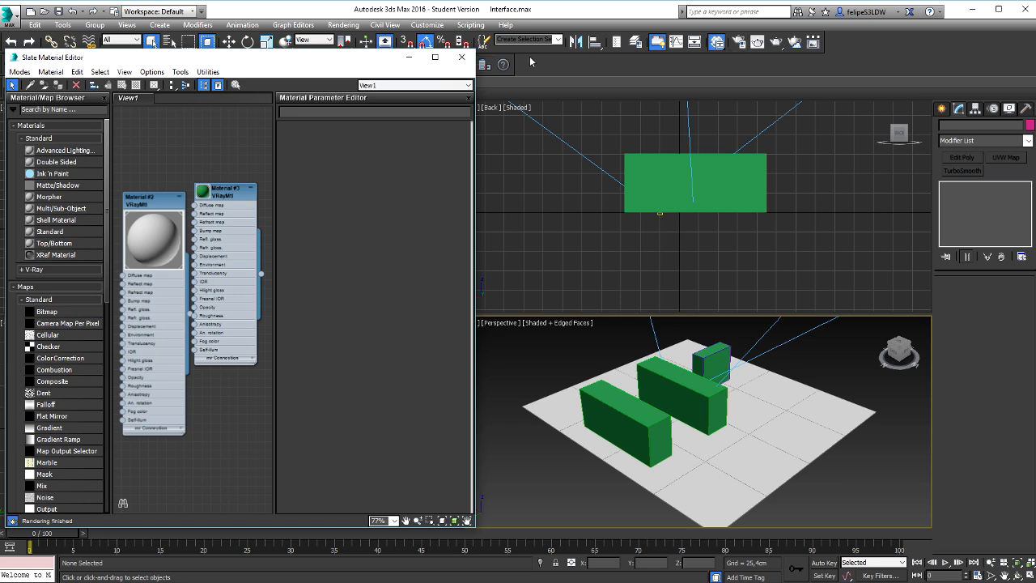
click(458, 59)
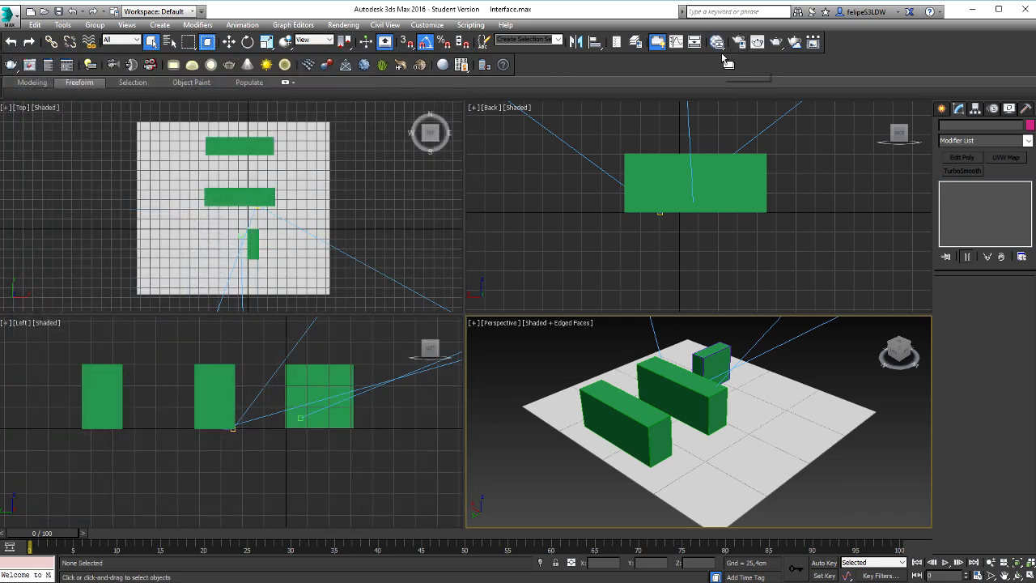
click(718, 45)
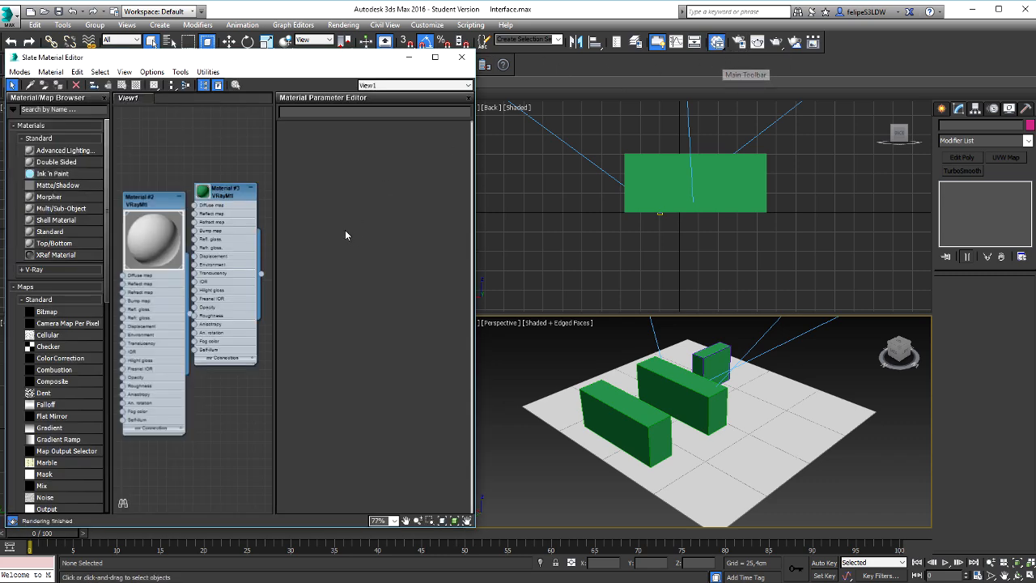
click(461, 57)
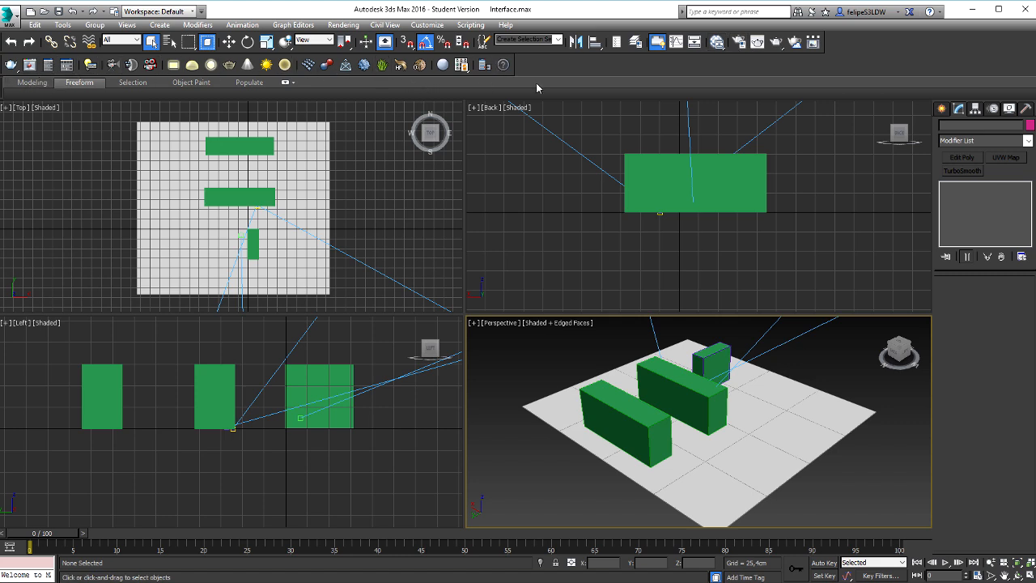
Make the Left, Top, Back and Perspective viewports active in turn, ending with Top as the active viewport
click(419, 371)
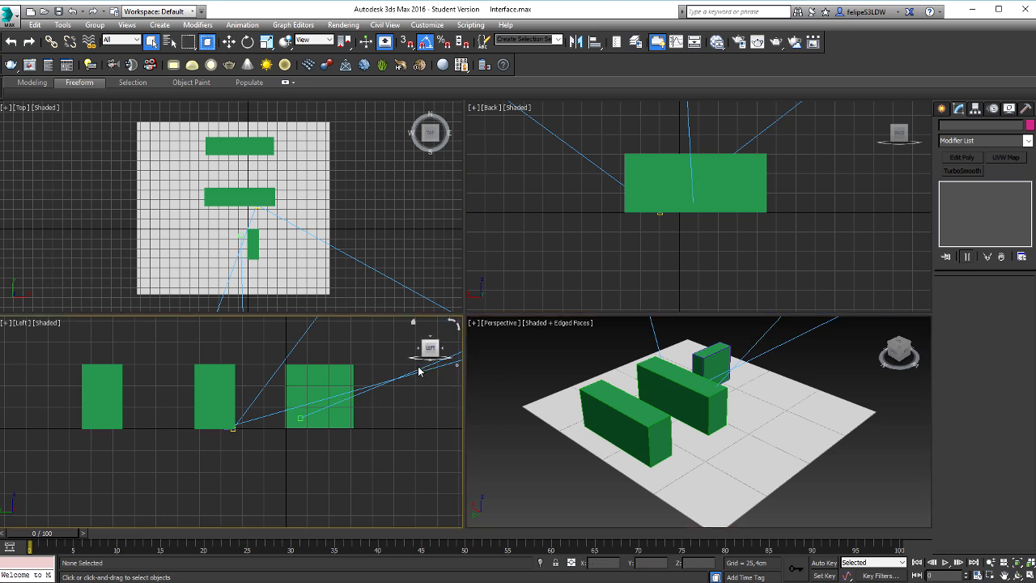
click(452, 273)
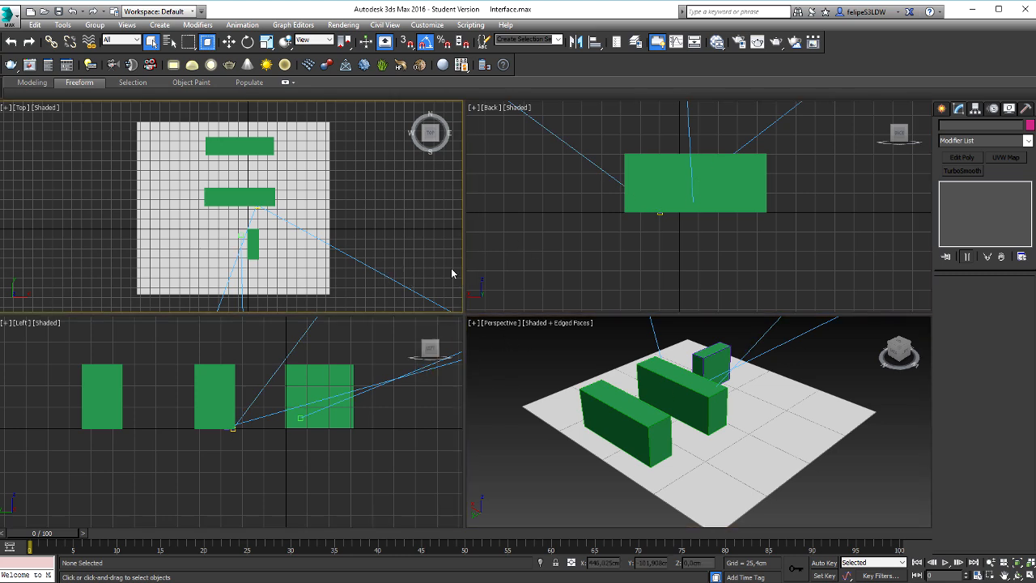
click(486, 302)
click(537, 345)
click(444, 162)
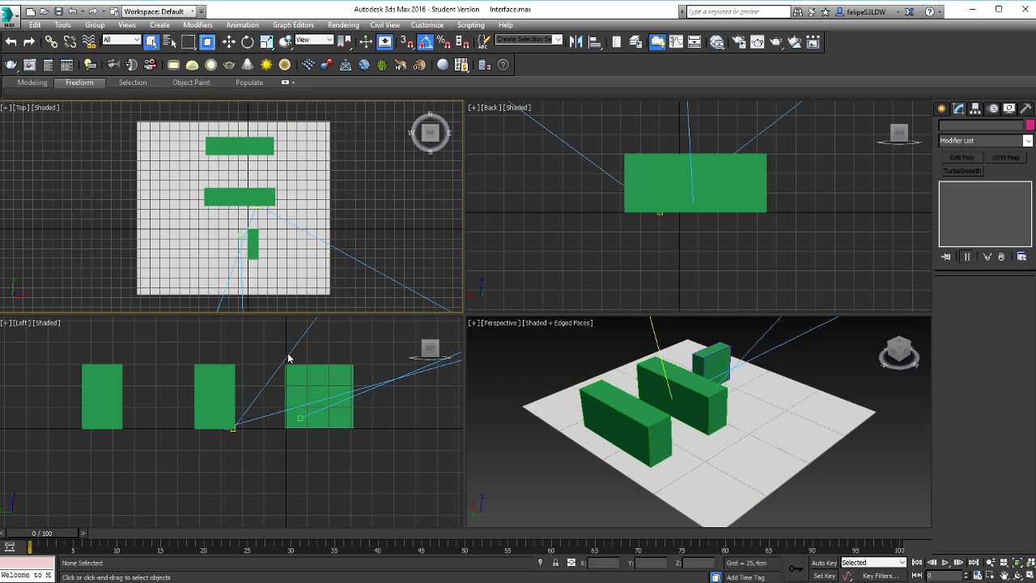
Switch the Perspective viewport to the PhysCamera001 view, and change it to the VRayCam001 view
click(32, 348)
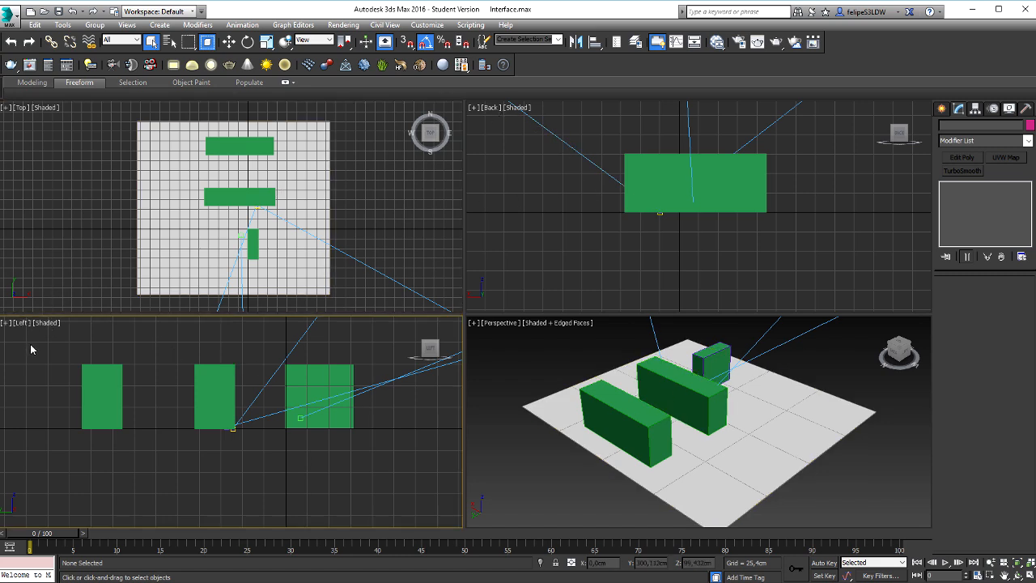
click(644, 387)
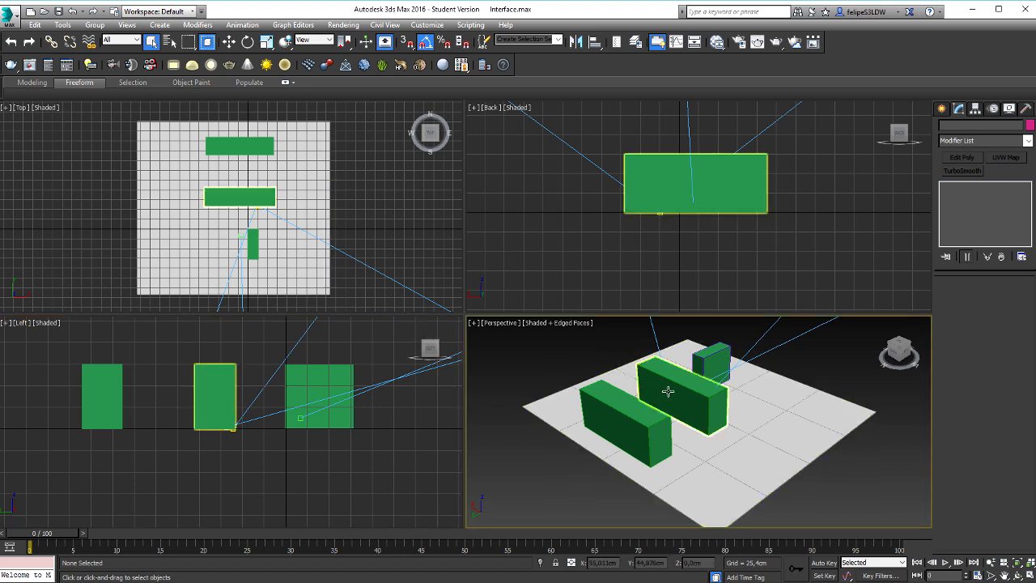
click(620, 379)
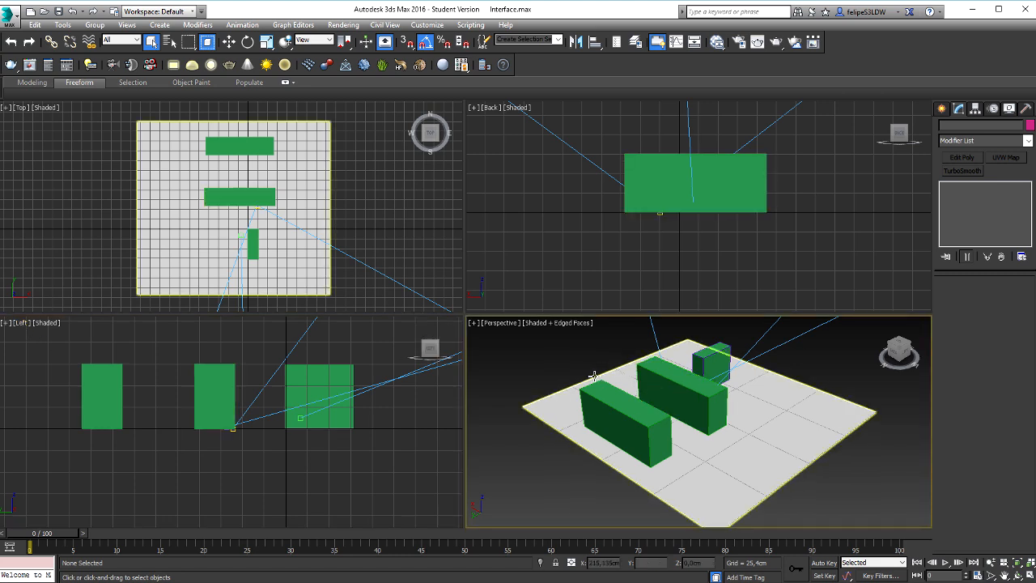
key(c)
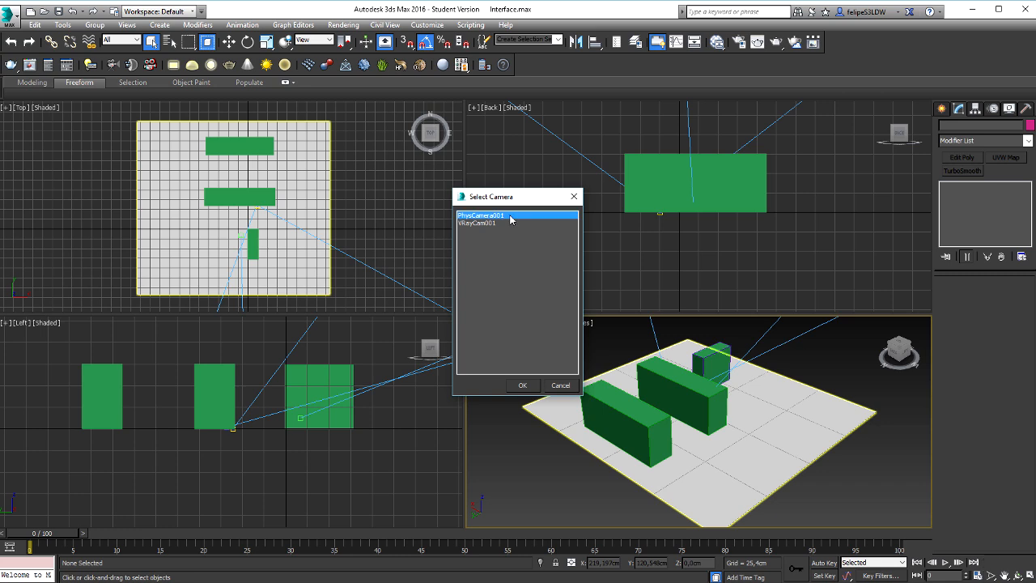
double_click(486, 216)
key(c)
double_click(490, 224)
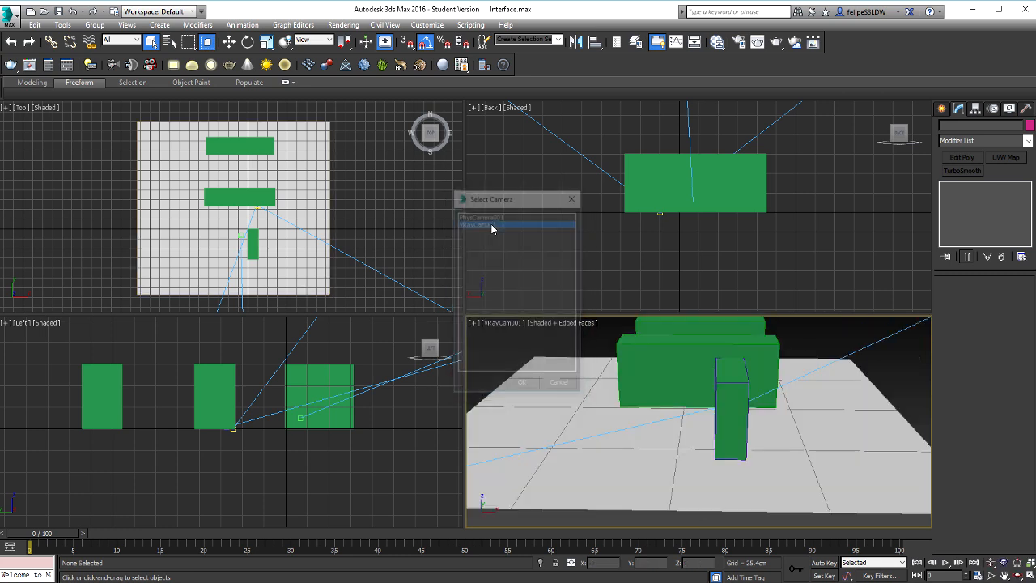
Rotate the Top viewport to the Left view and an orthographic view from above with the ViewCube, and restore the Top view
click(430, 136)
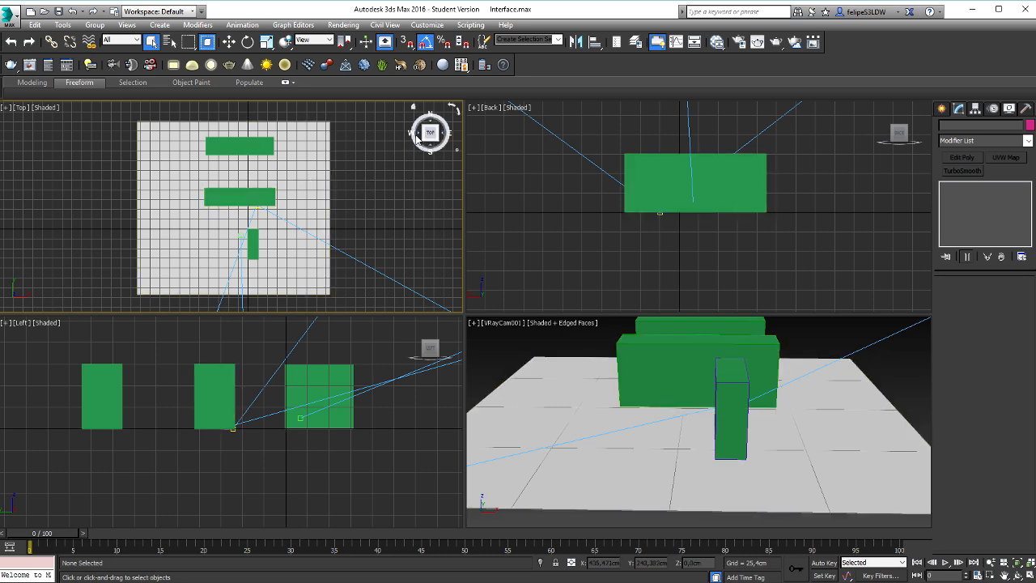
click(424, 136)
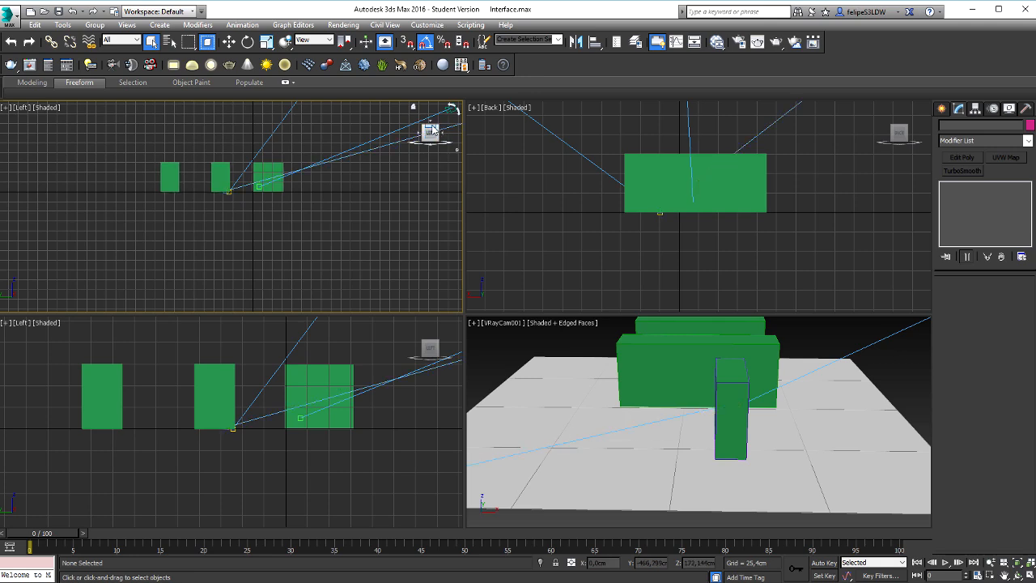
click(431, 128)
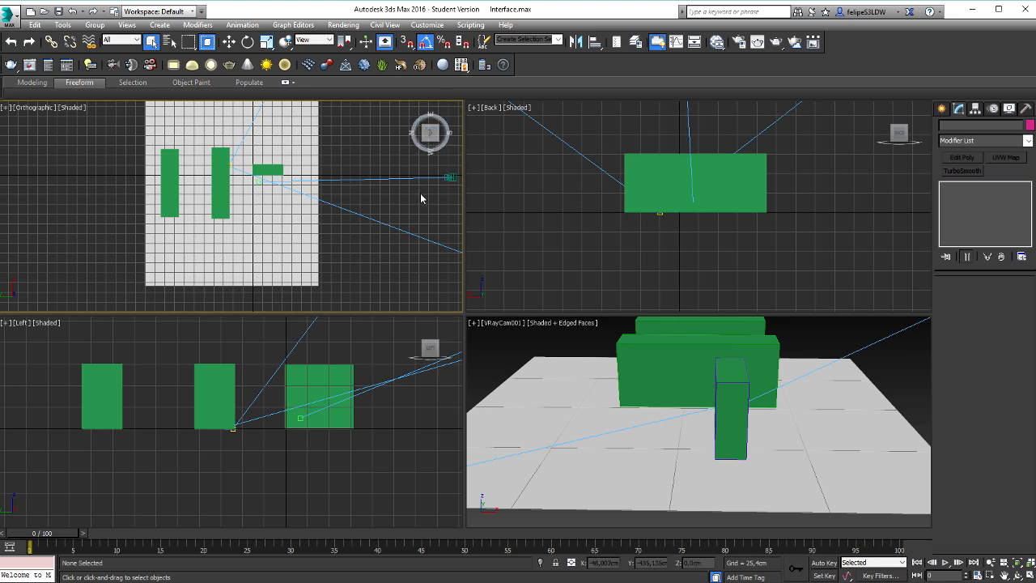
key(l)
key(t)
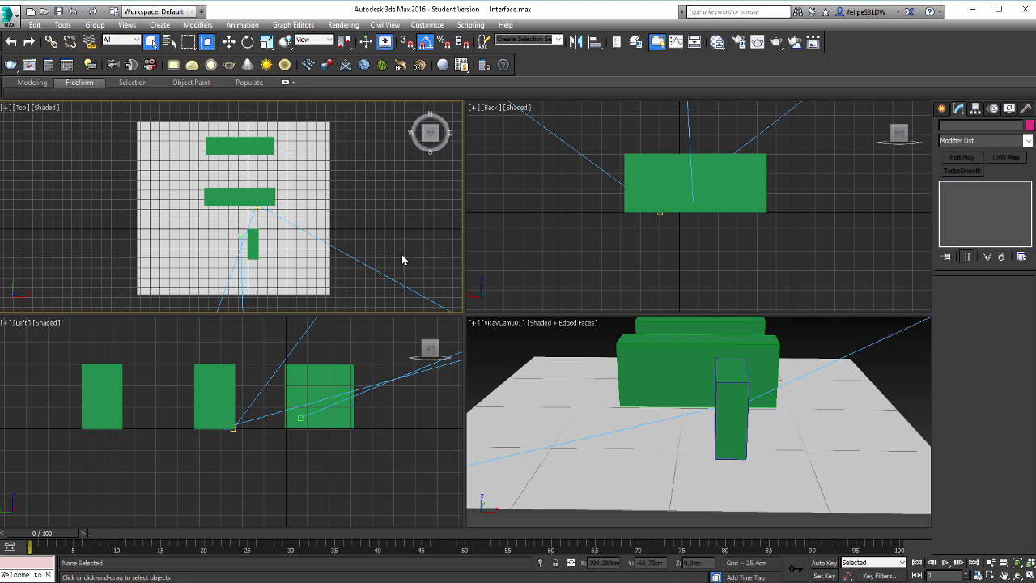
Make the Back viewport active, and activate and maximize the VRayCam001 viewport
click(558, 263)
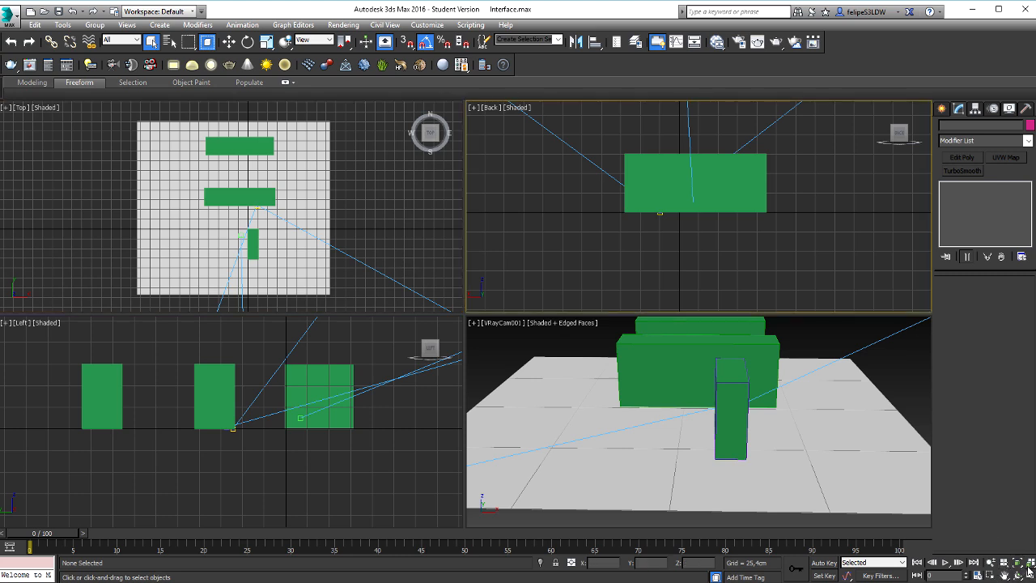
click(855, 348)
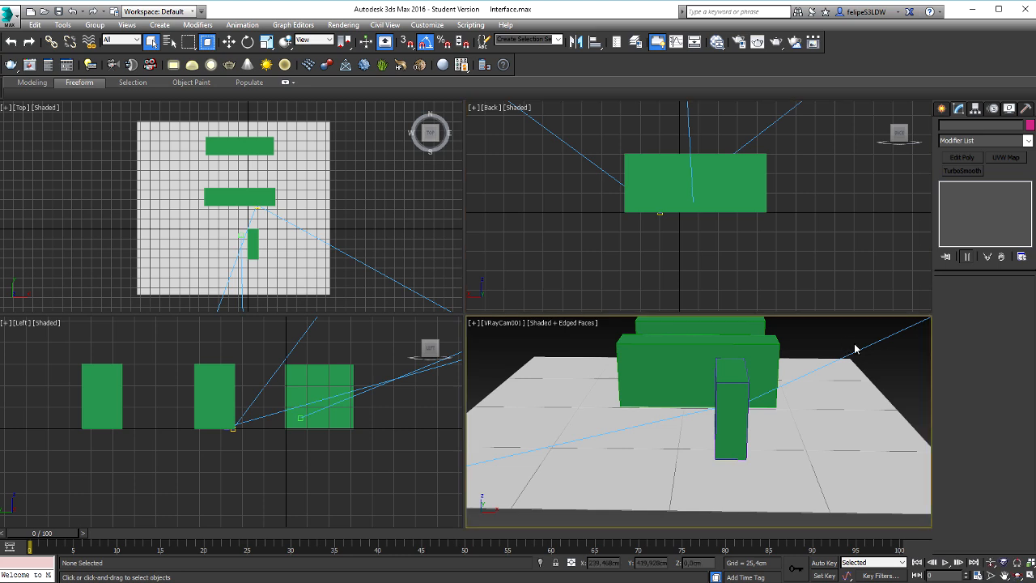
click(1030, 575)
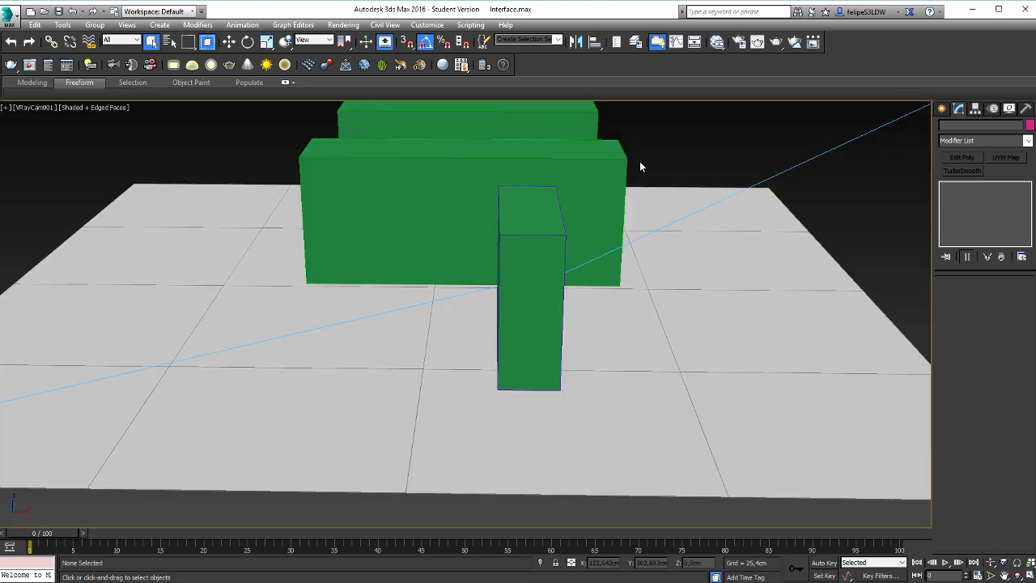
Return the maximized viewport to Perspective, orbit around the boxes, and switch it to the PhysCamera001 view
key(t)
scroll(639, 166, down, 2)
middle_drag(639, 167, 600, 264)
alt+middle_drag(583, 270, 733, 236)
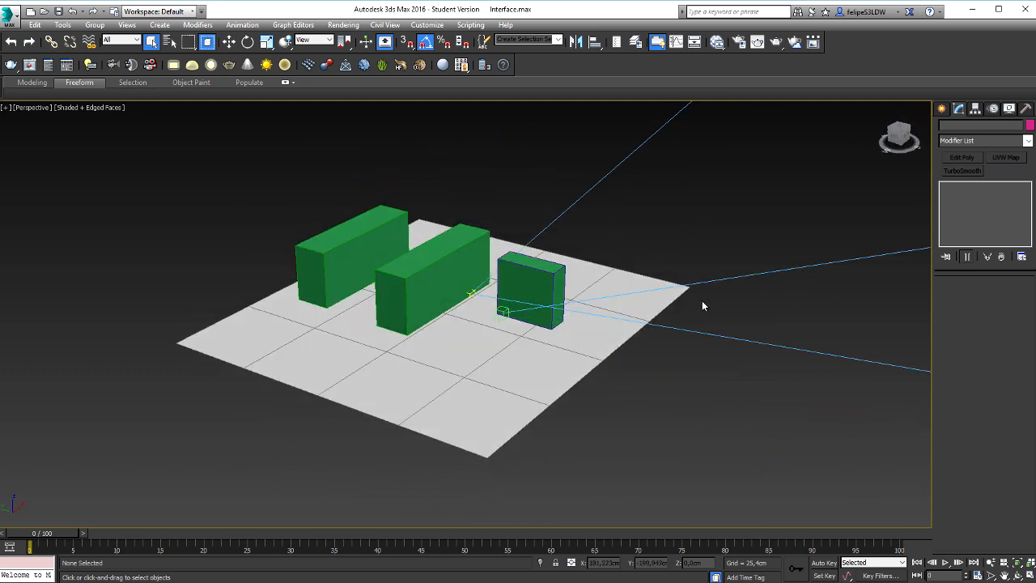
key(c)
double_click(523, 219)
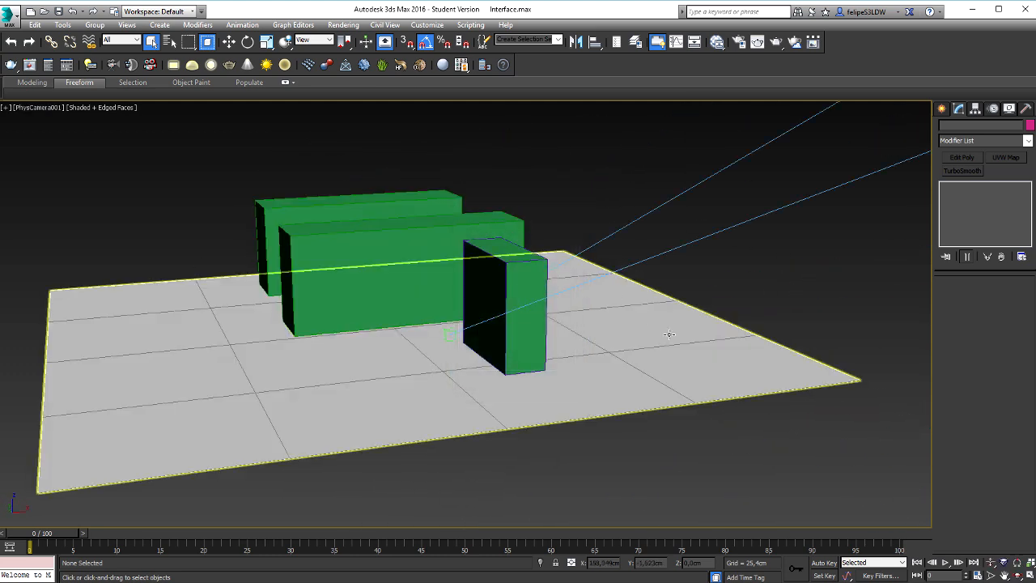
Toggle the PhysCamera001 viewport repeatedly between the four-viewport layout and full size, ending with it maximized
click(1018, 565)
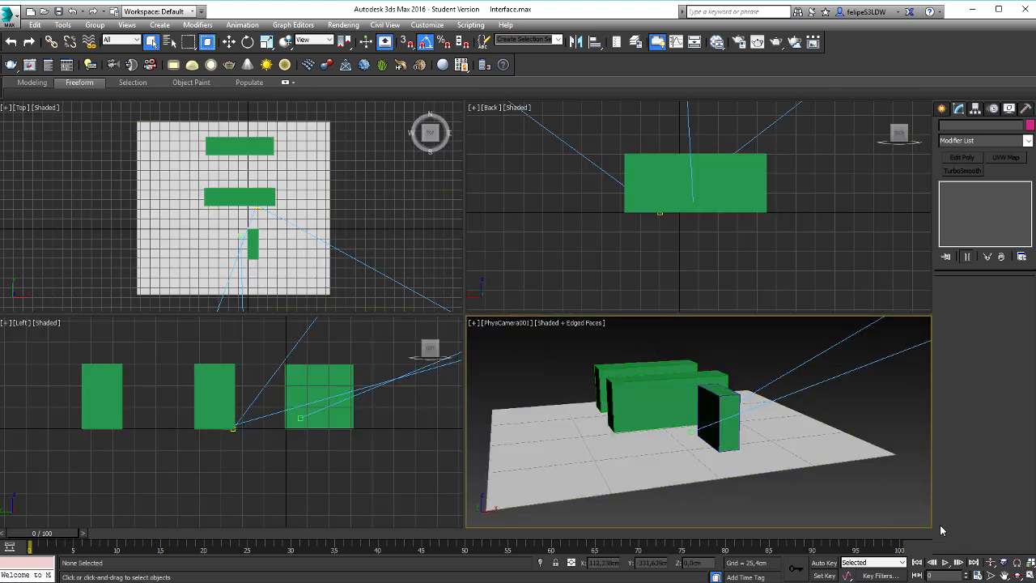
click(1030, 572)
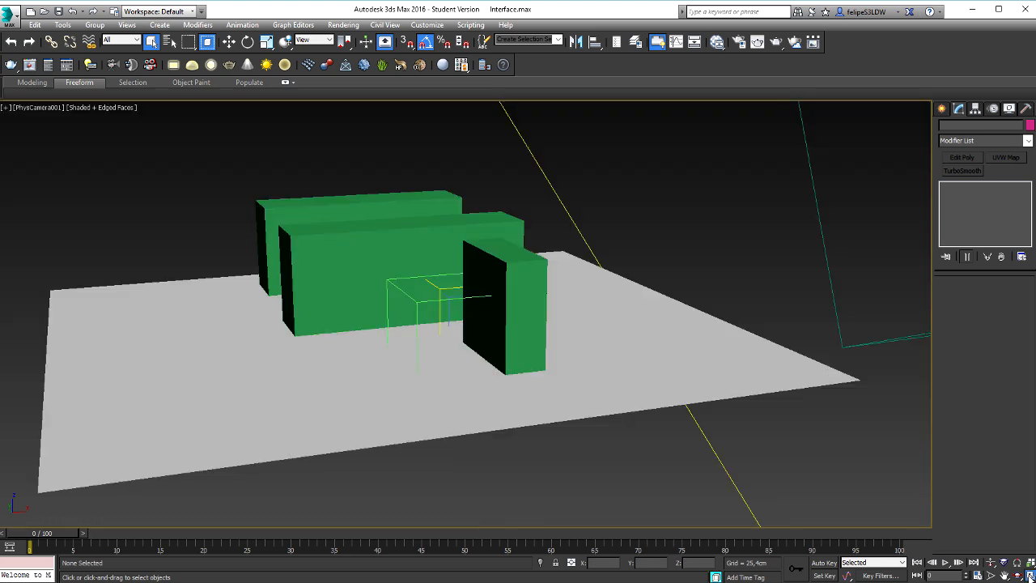
click(1030, 574)
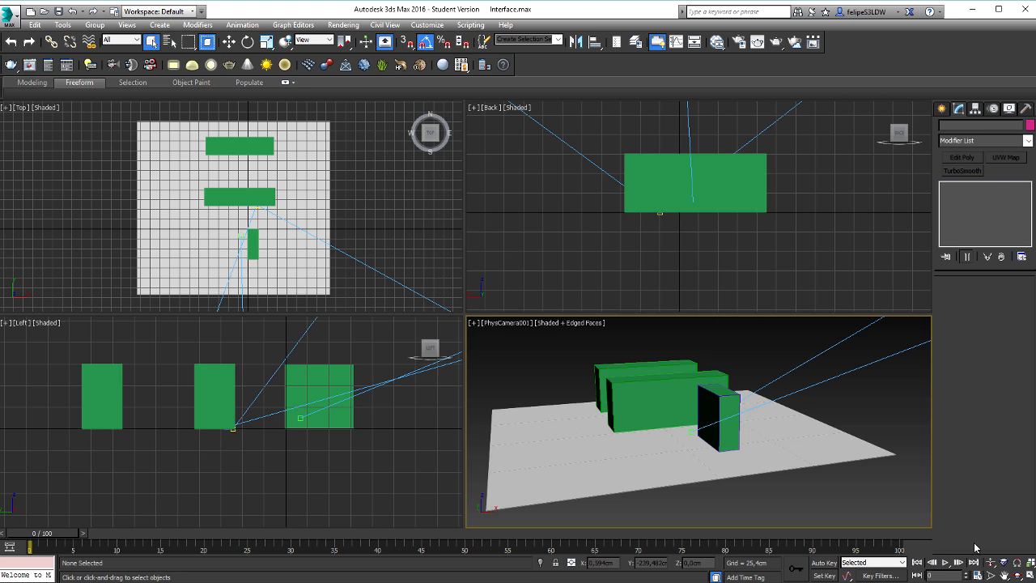
click(1031, 573)
click(1030, 573)
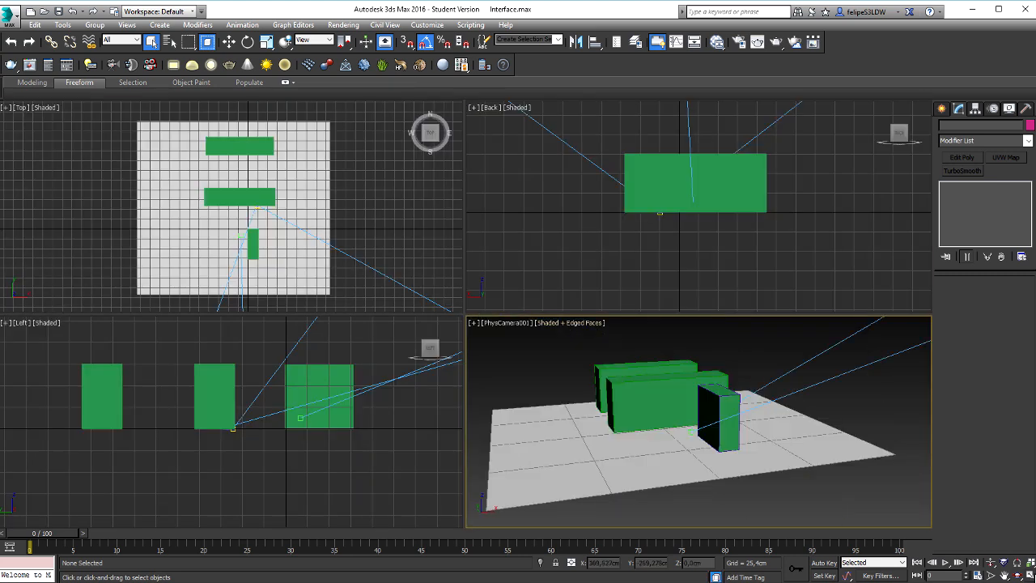
click(1031, 573)
Try the Roll Camera and Perspective navigation tools in the PhysCamera001 view
click(1018, 562)
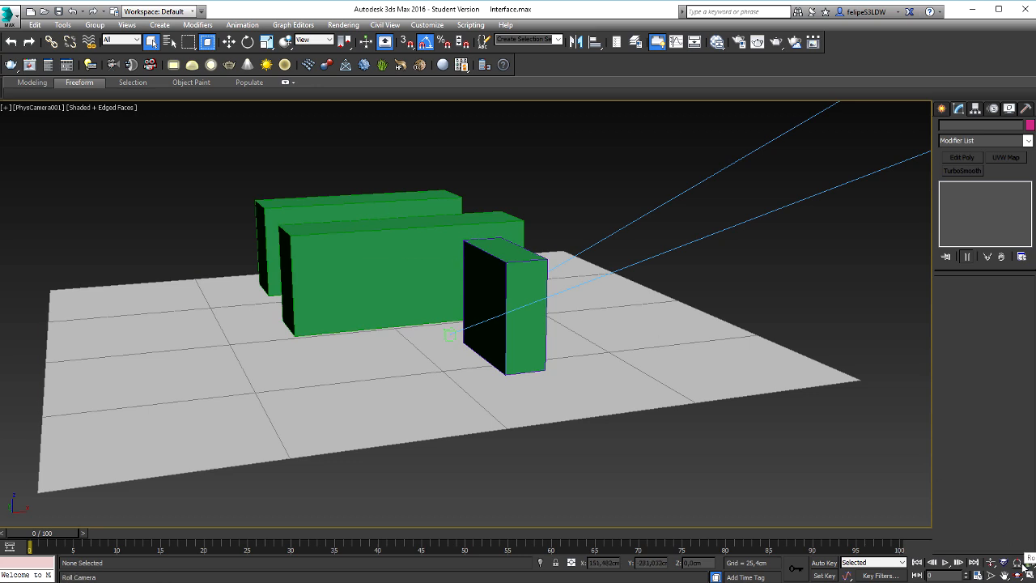
mouse_move(613, 300)
mouse_down()
mouse_move(648, 312)
mouse_move(614, 292)
mouse_up()
click(1004, 563)
drag(603, 340, 573, 137)
right_click(574, 137)
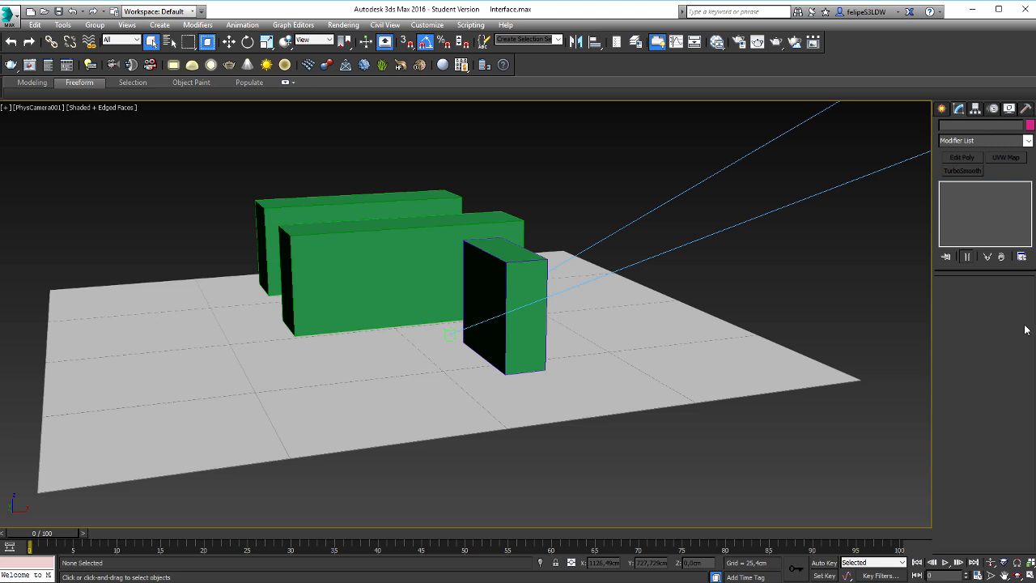
Select the Camera 1 selection set and examine the physical camera's lens, focus, shutter and exposure parameters
click(557, 40)
click(526, 60)
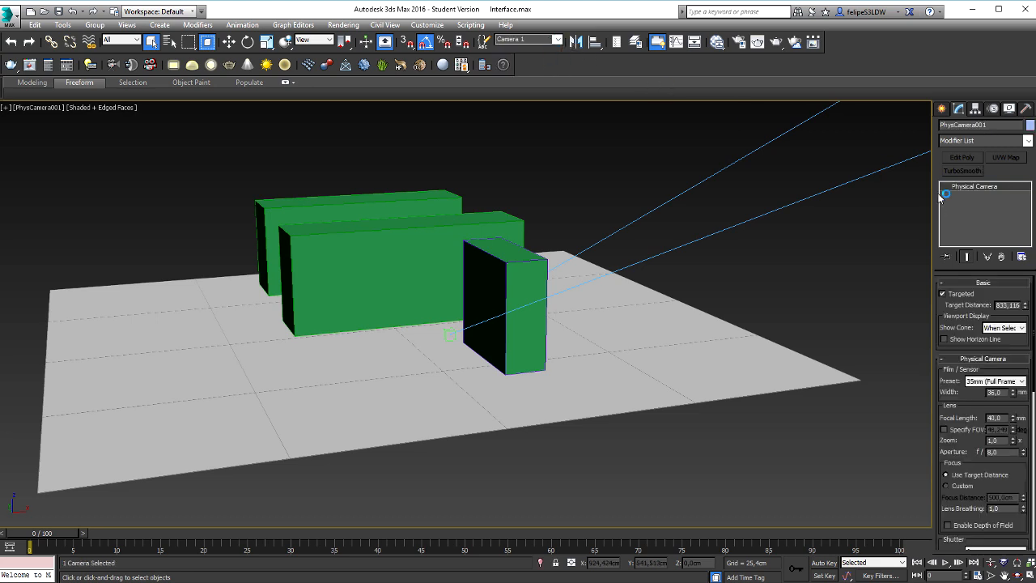
scroll(991, 356, down, 4)
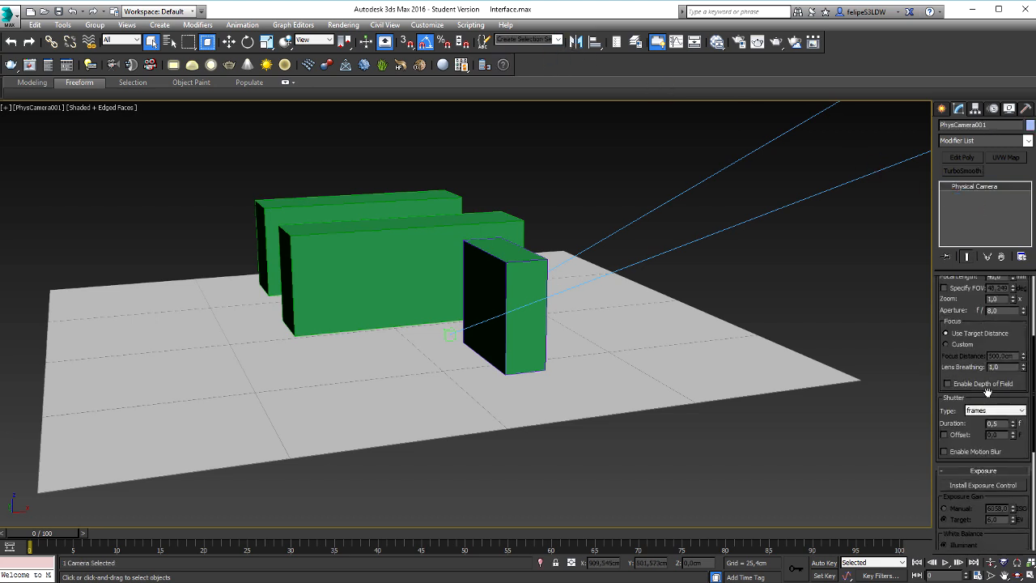
scroll(988, 324, up, 2)
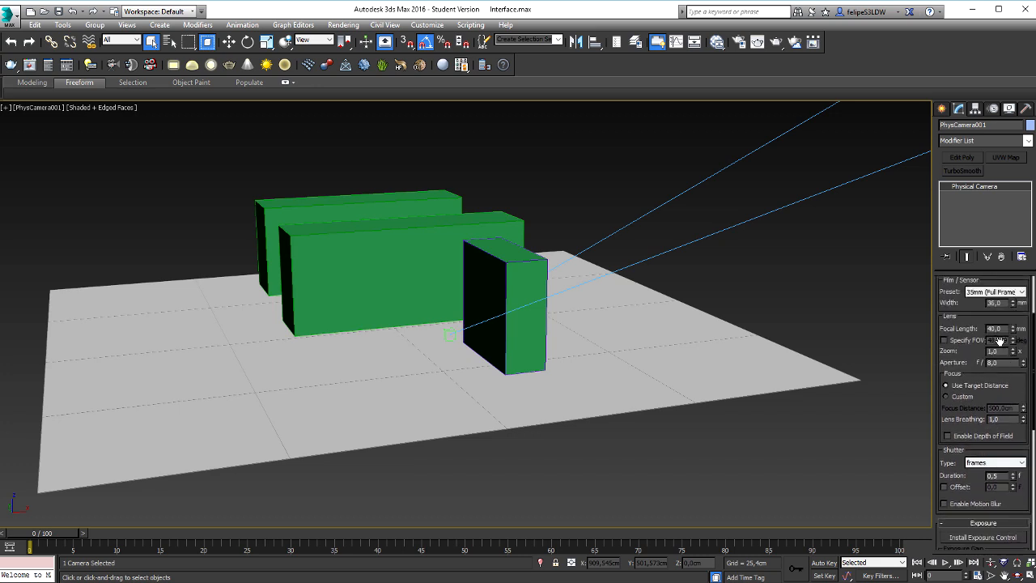
drag(1001, 341, 975, 430)
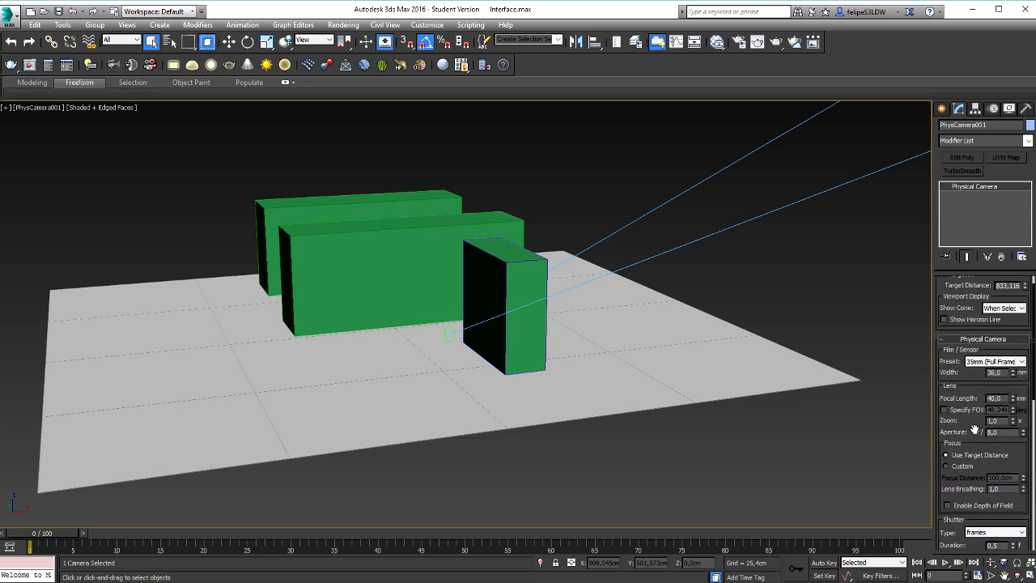
Try trucking PhysCamera001, clear the selection, and try orbiting the camera
click(1005, 575)
drag(720, 340, 694, 300)
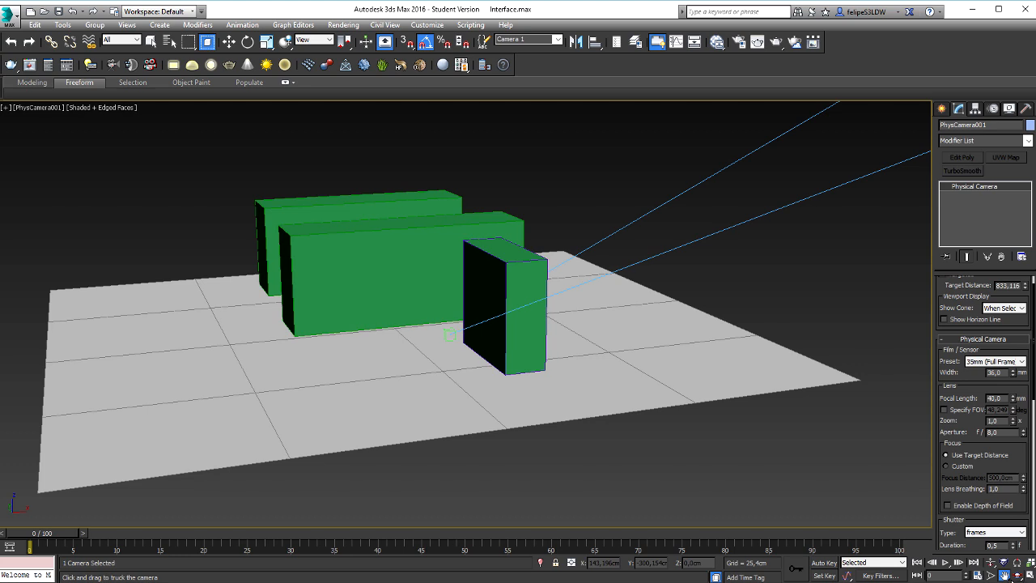
key(ctrl+d)
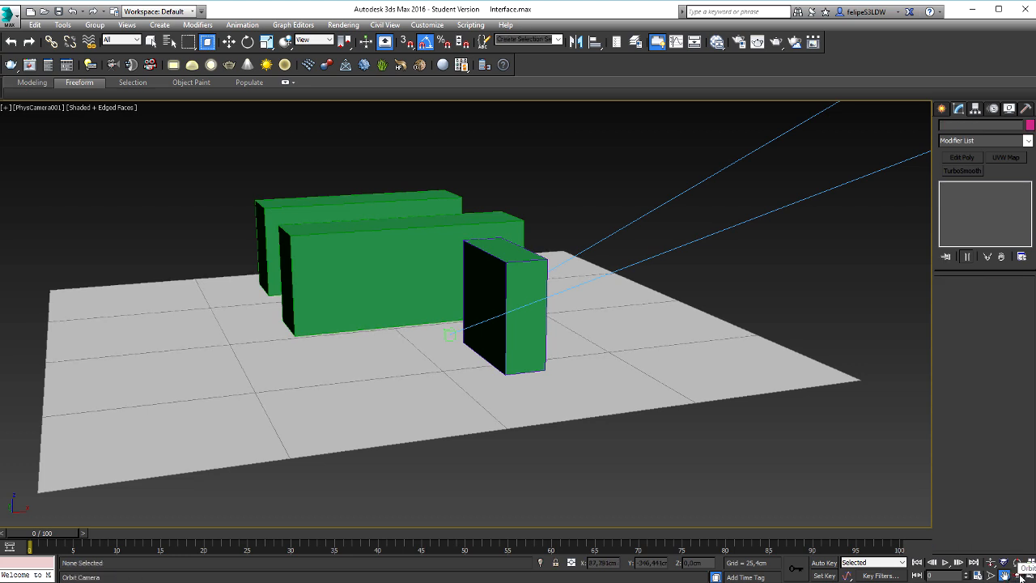
click(1019, 573)
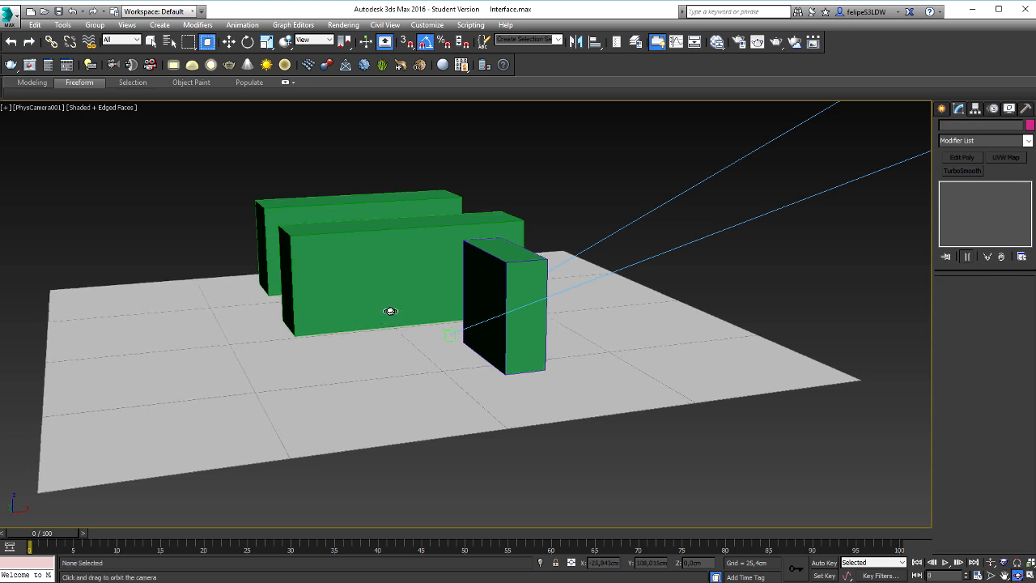
mouse_move(388, 307)
mouse_down()
mouse_move(436, 309)
mouse_move(404, 311)
mouse_up()
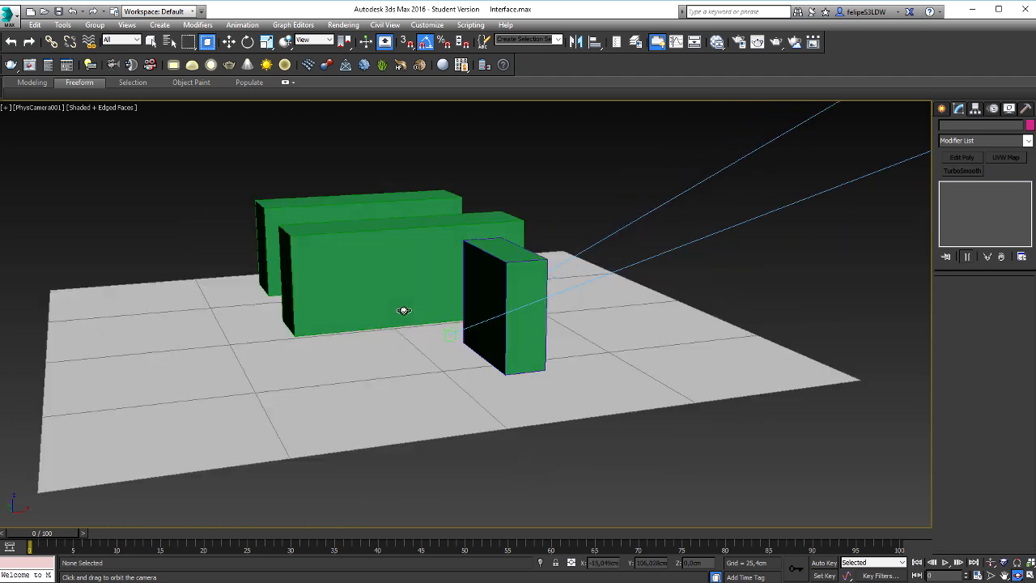
Switch the viewport to Perspective, try the Orbit tool, and return to Select Object to orbit around the boxes
key(p)
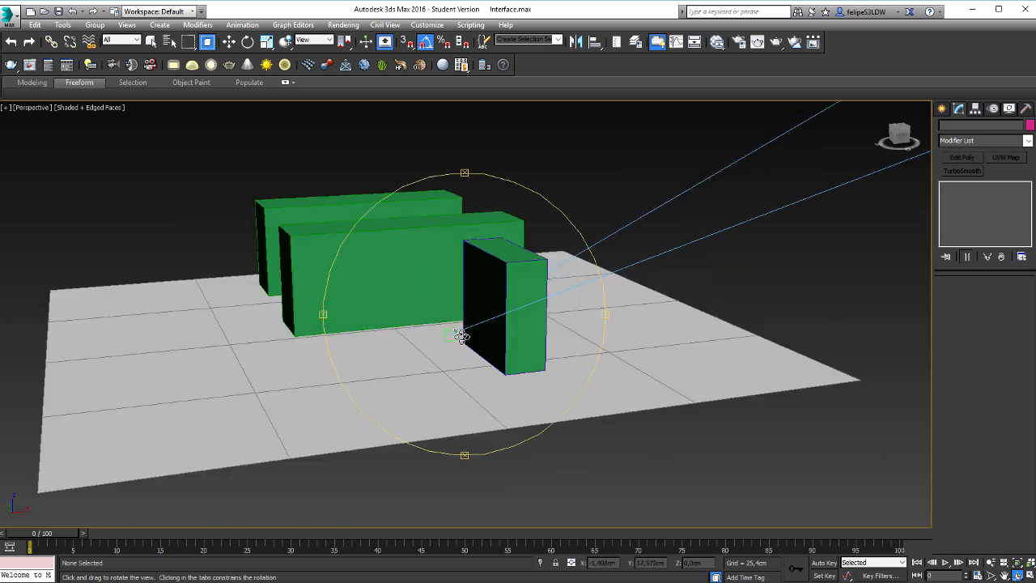
drag(596, 224, 465, 298)
click(151, 41)
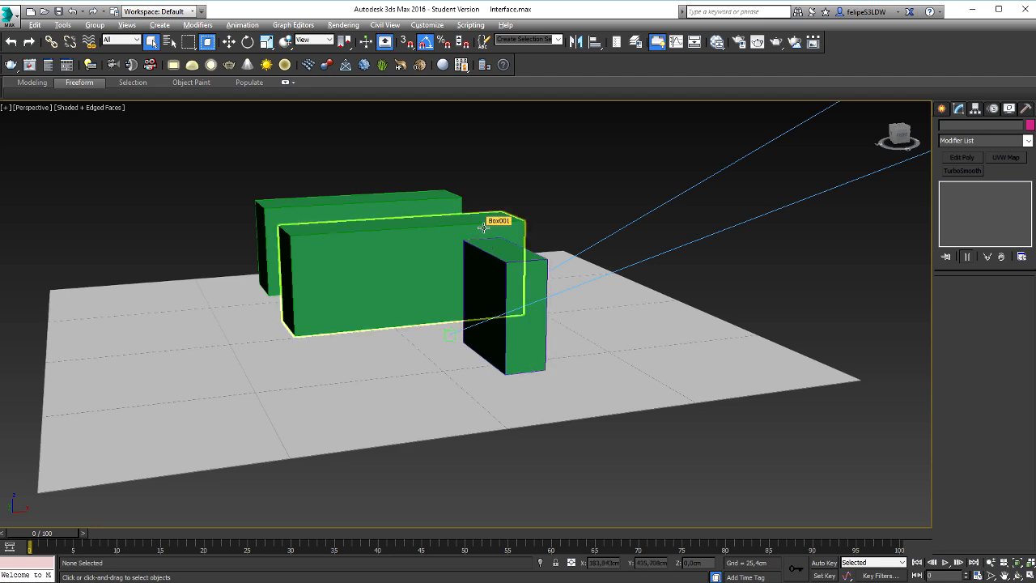
alt+middle_drag(483, 224, 412, 238)
click(416, 229)
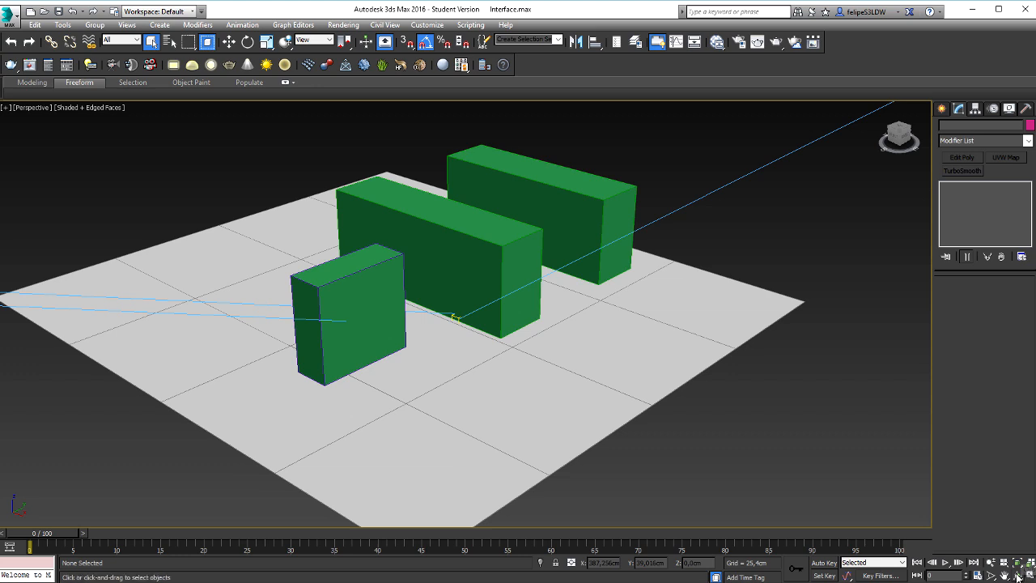
Switch to the PhysCamera001 view, return to Perspective, and view the scene from behind the boxes
key(c)
double_click(522, 215)
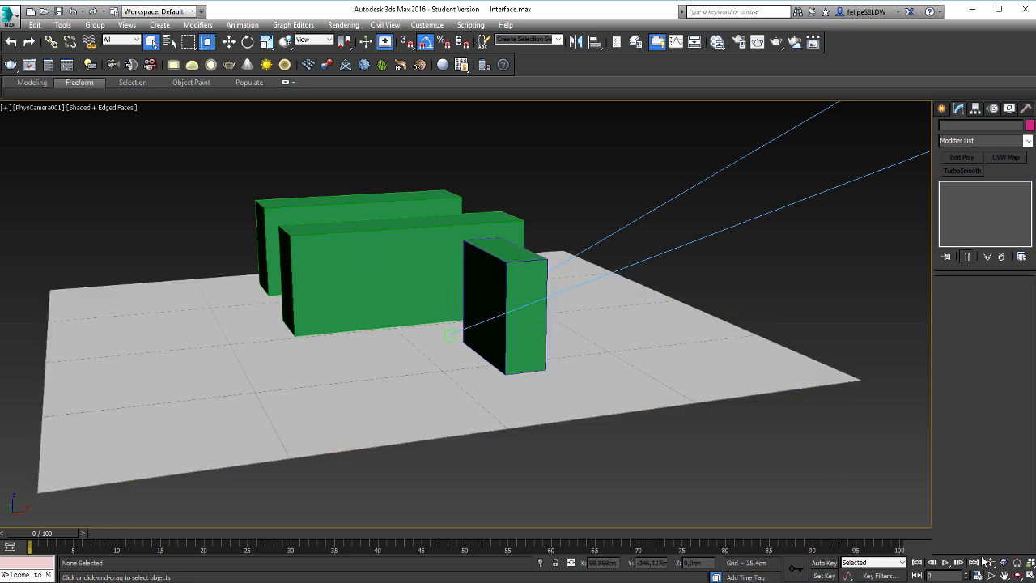
key(p)
scroll(757, 370, down, 3)
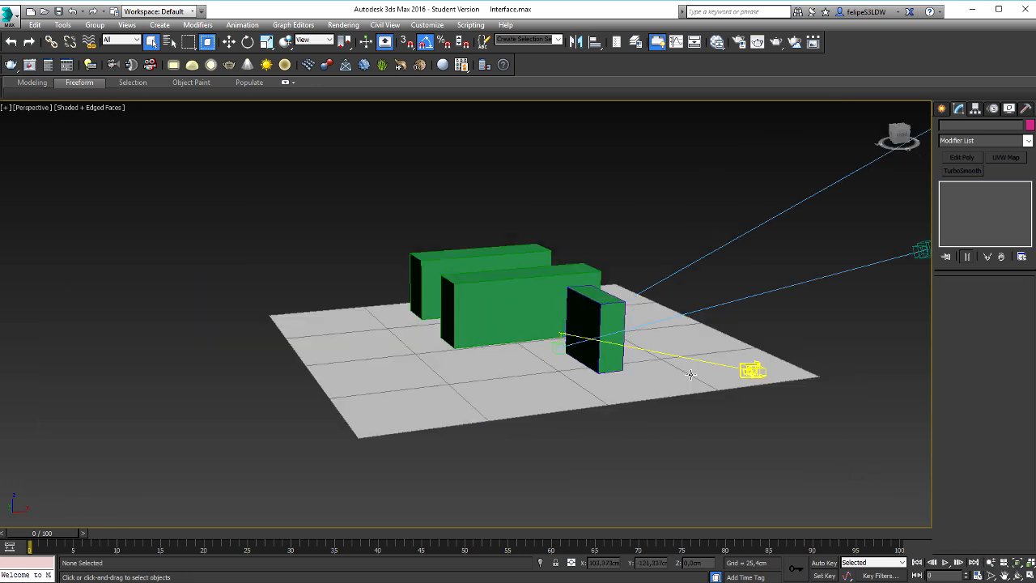
alt+middle_drag(569, 377, 636, 437)
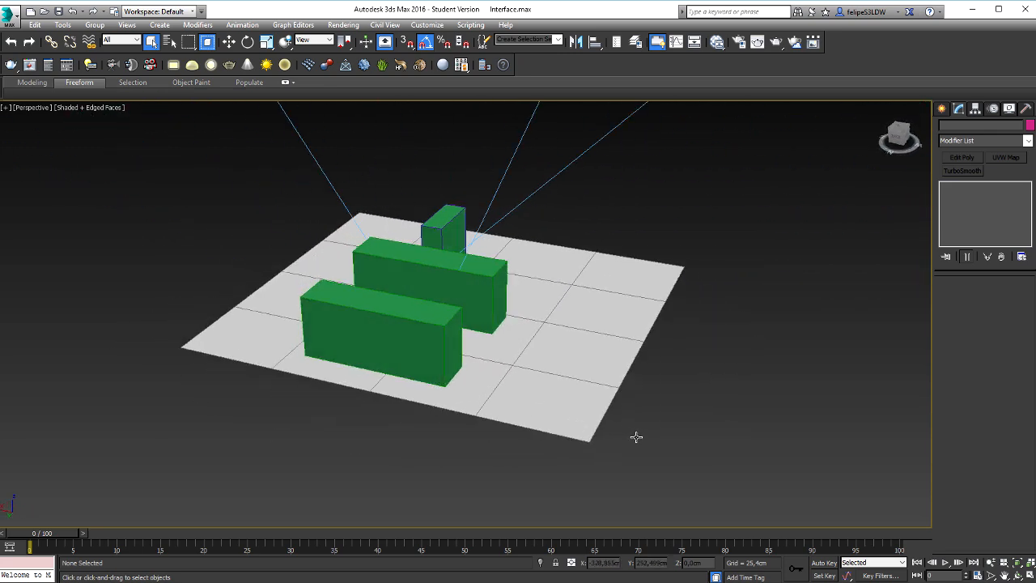
Select the front box to orbit around it, select the ground plane, and clear the selection
click(417, 344)
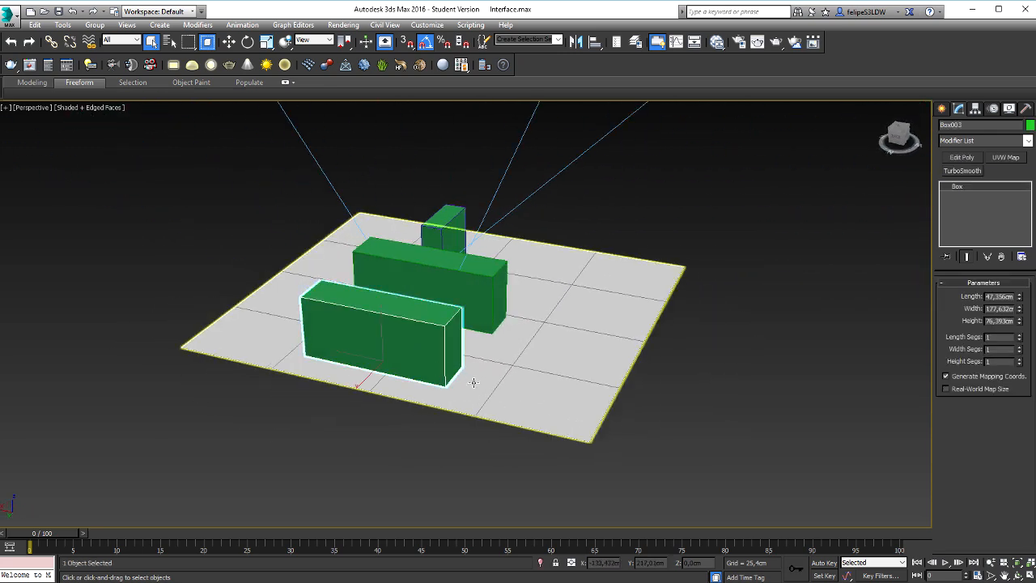
alt+middle_drag(411, 379, 379, 389)
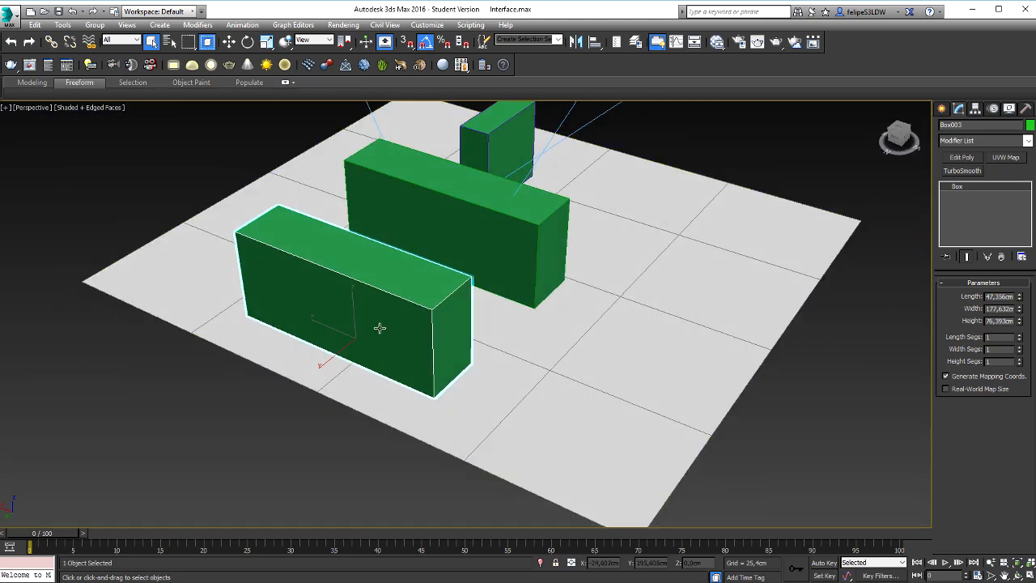
scroll(407, 375, down, 5)
click(505, 388)
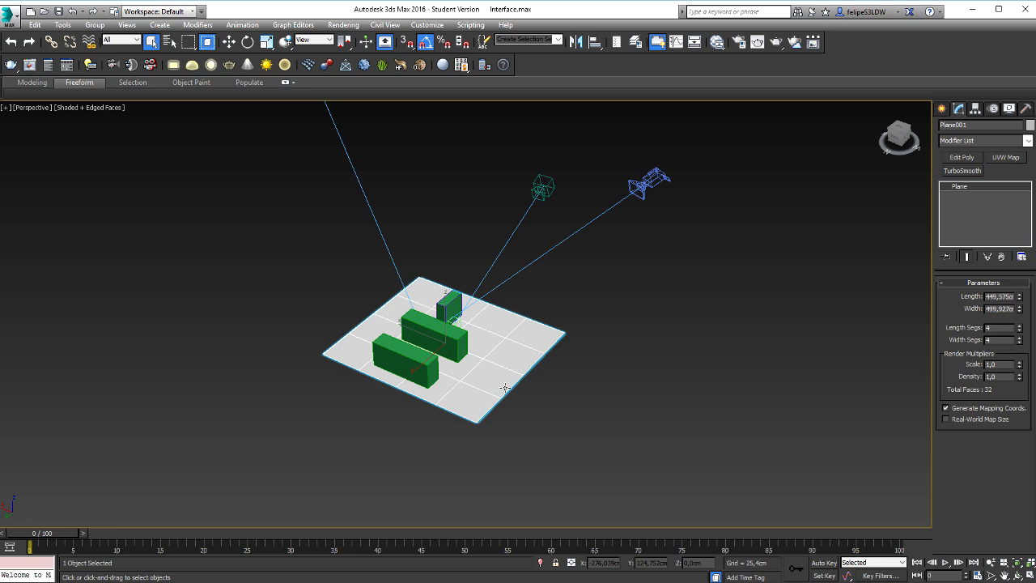
click(572, 467)
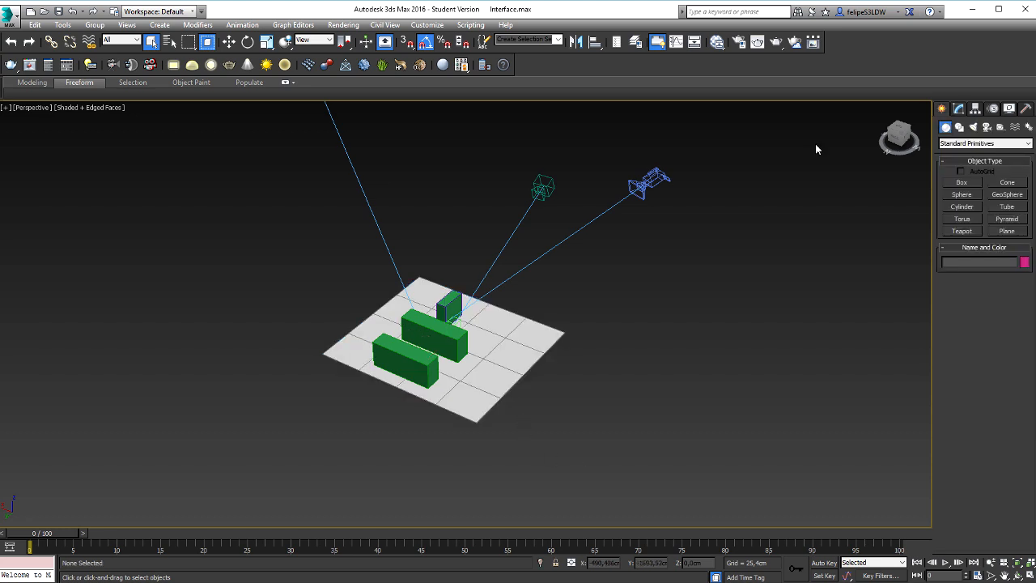